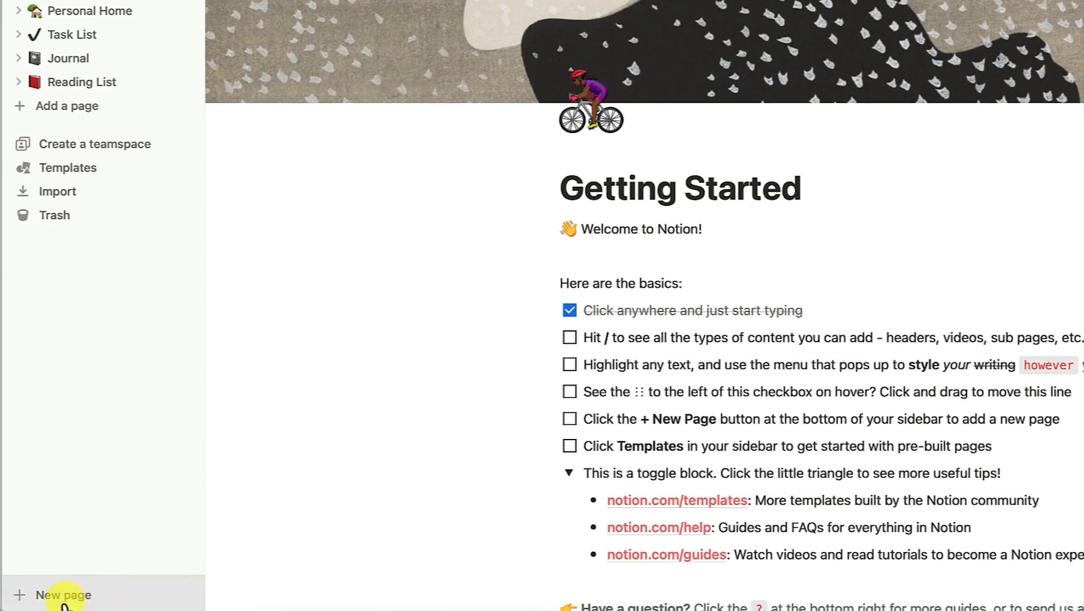
Step: Create a new private page titled "Kinta valley Toastmasters Club"
{"action": "left_click", "coordinate": [64, 599]}
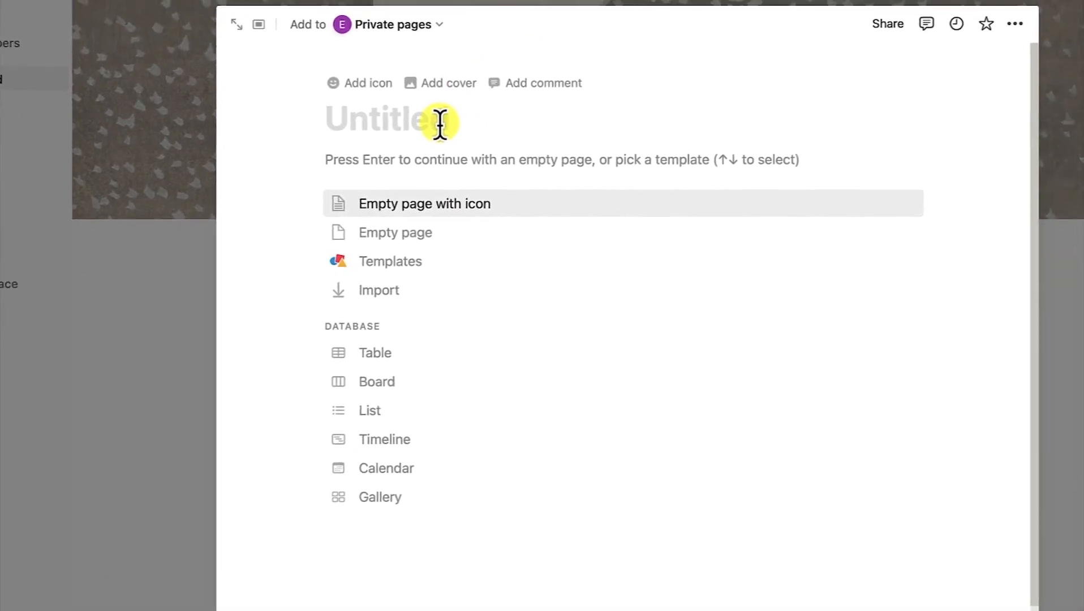
{"action": "type", "text": "Kin"}
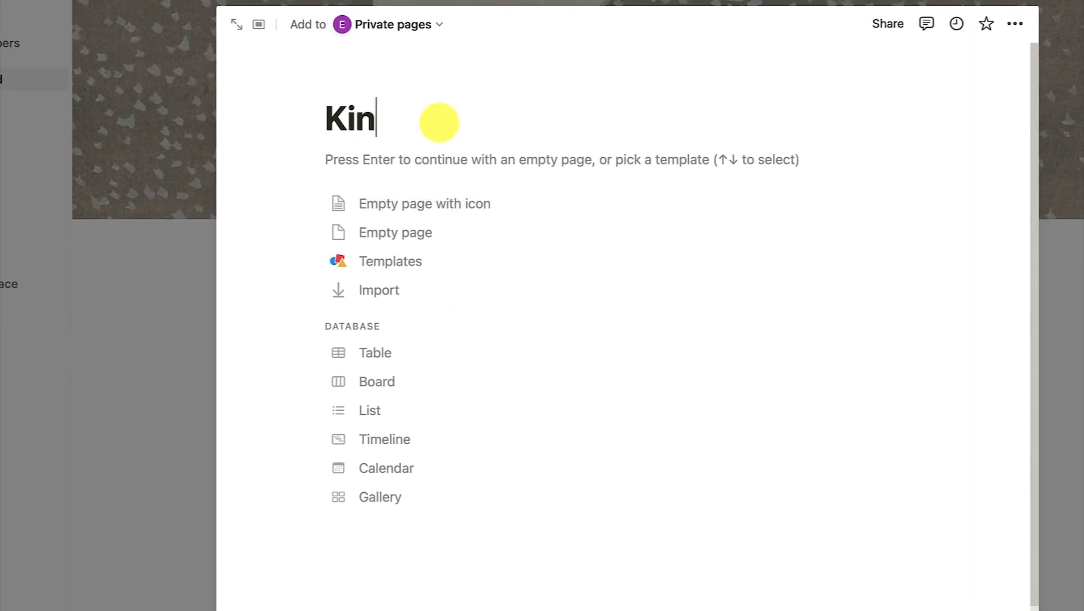
{"action": "type", "text": "ta valley Toas"}
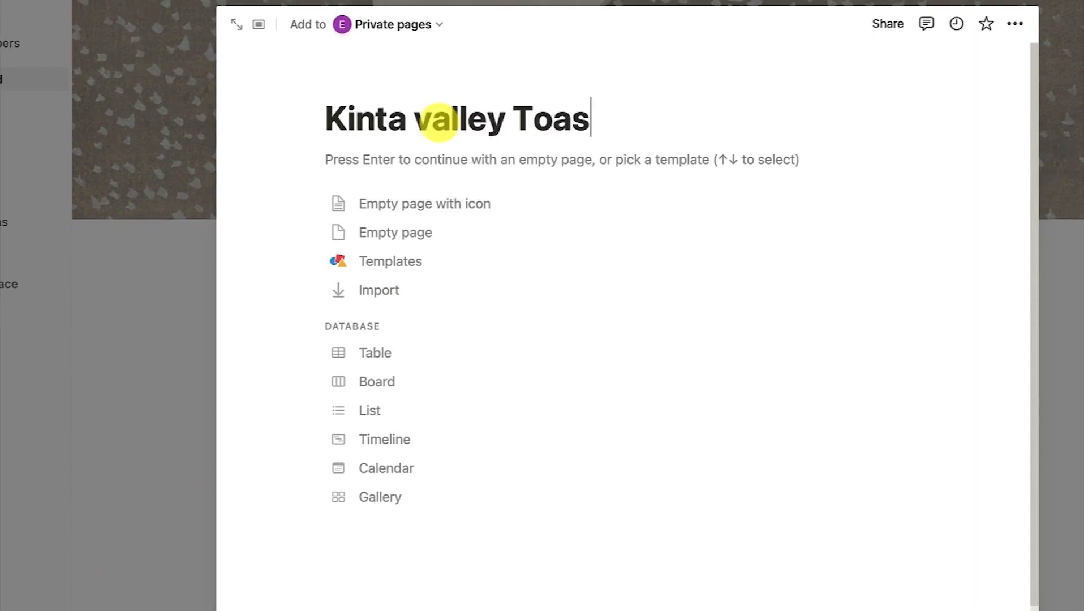
{"action": "type", "text": "tmasters Club"}
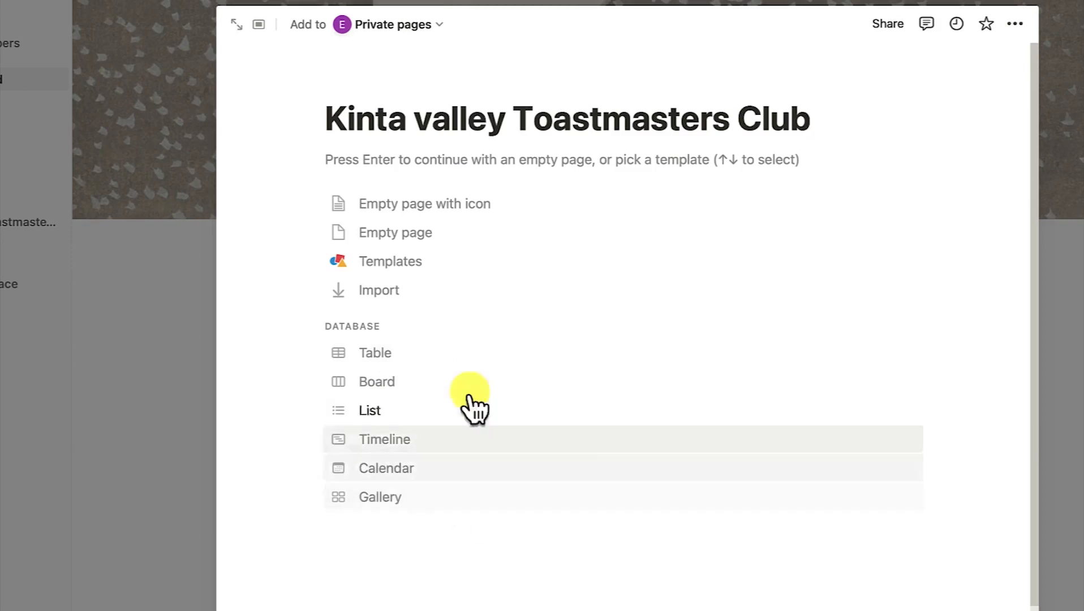
{"action": "scroll", "coordinate": [472, 396], "scroll_direction": "down", "scroll_amount": 2}
{"action": "scroll", "coordinate": [481, 382], "scroll_direction": "up", "scroll_amount": 2}
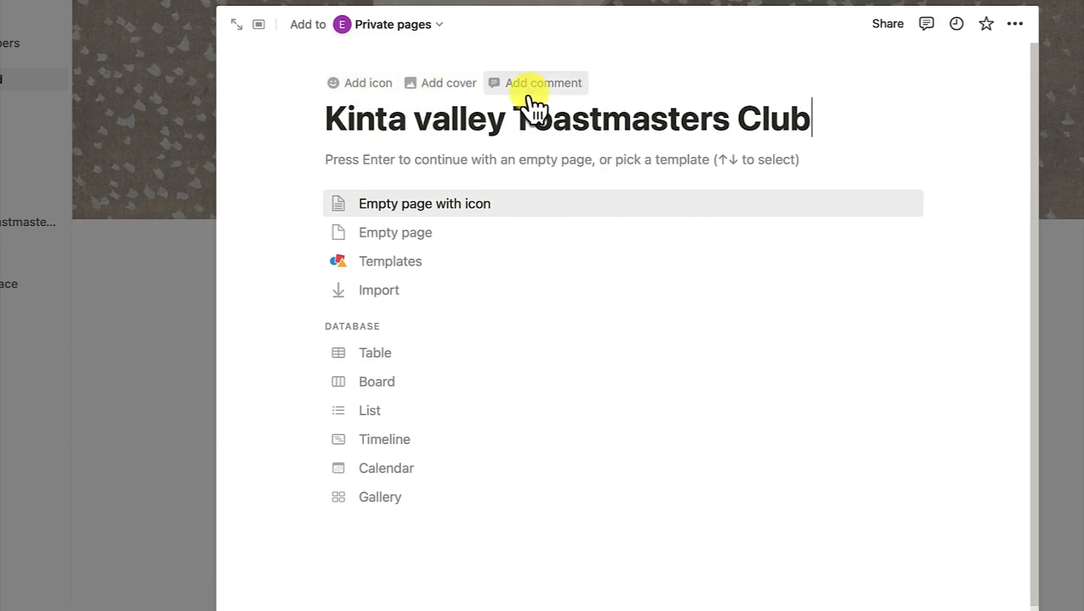
Step: Add an icon above the page title and browse the built-in icon set for a replacement
{"action": "left_click", "coordinate": [355, 89]}
{"action": "left_click", "coordinate": [356, 100]}
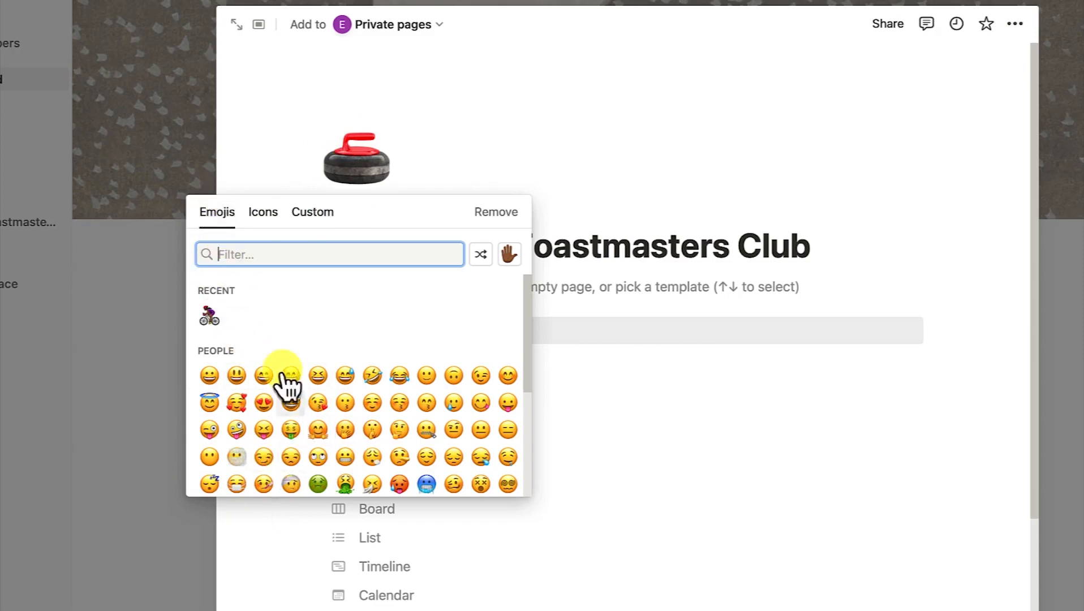
{"action": "left_click", "coordinate": [262, 224]}
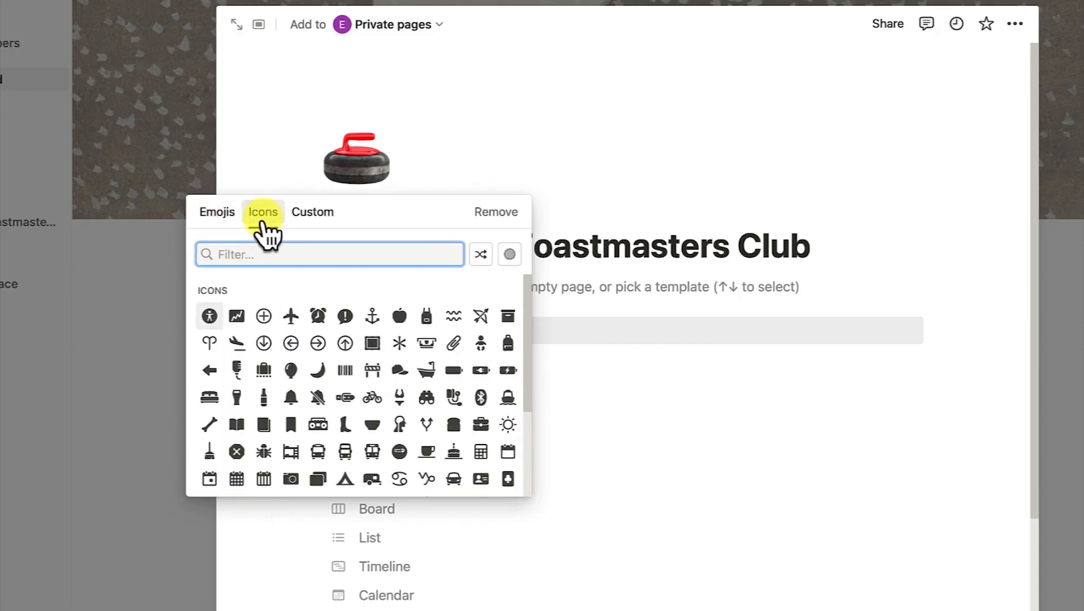
{"action": "scroll", "coordinate": [350, 384], "scroll_direction": "down", "scroll_amount": 3}
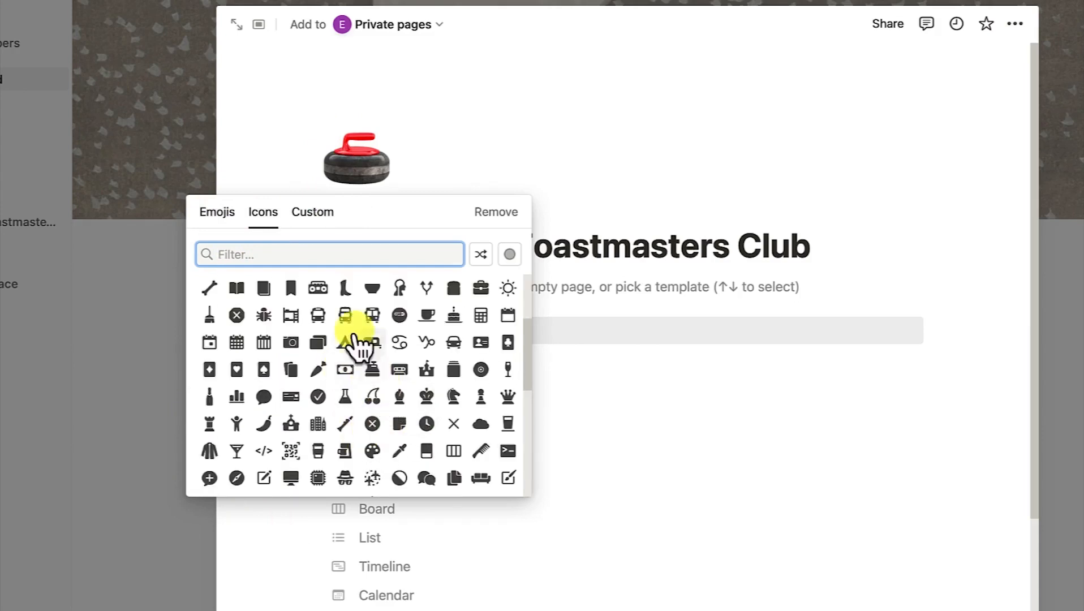
Step: Examine the recommended pixel size and maximum file size for uploading a custom page icon
{"action": "left_click", "coordinate": [304, 214]}
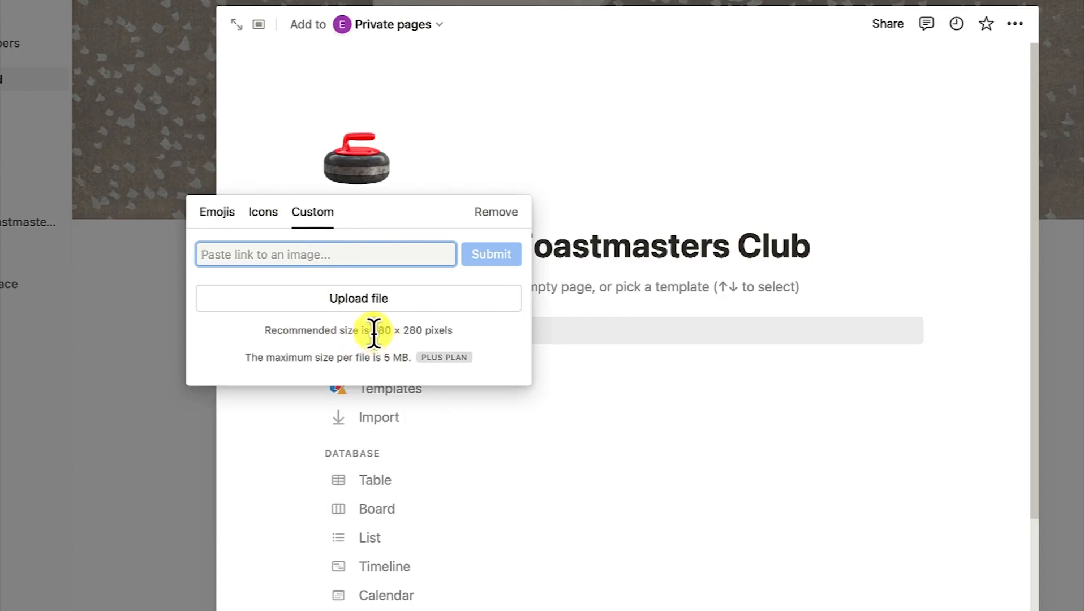
{"action": "left_click_drag", "start_coordinate": [373, 334], "coordinate": [421, 337]}
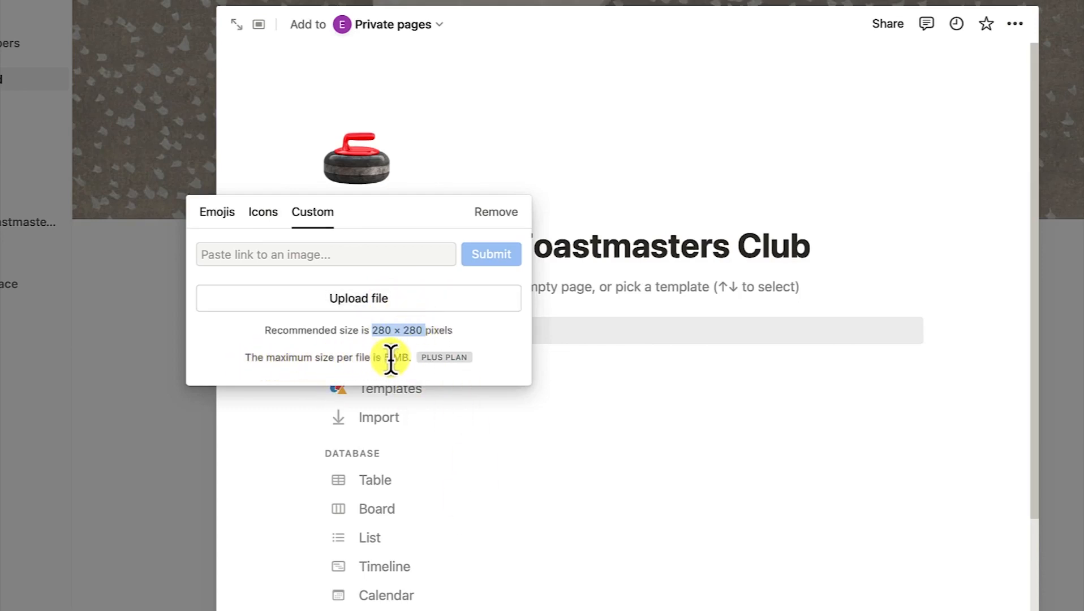
{"action": "left_click_drag", "start_coordinate": [384, 359], "coordinate": [402, 362]}
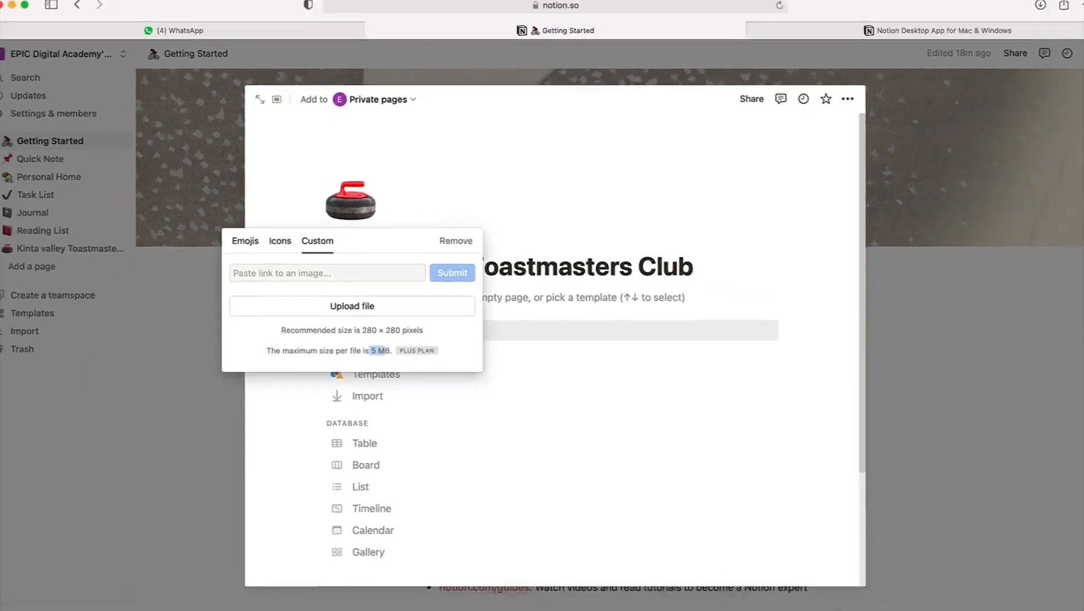
Step: Switch to Finder, open the Notion folder in Documents, and preview TM Logo.png and the Shop New Products website banner image
{"action": "left_click", "coordinate": [264, 608]}
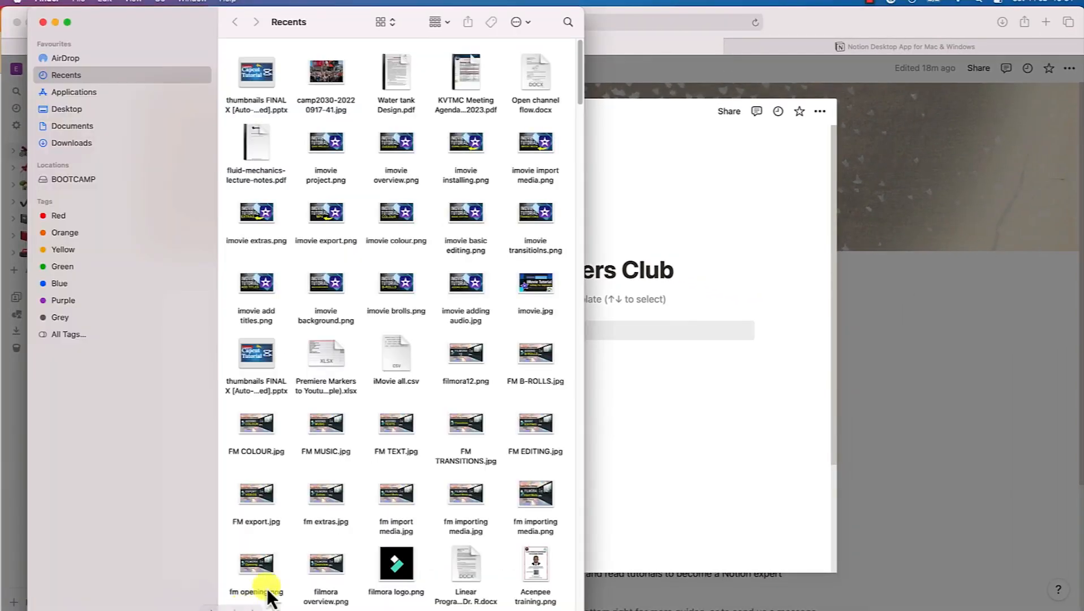
{"action": "left_click", "coordinate": [78, 127]}
{"action": "double_click", "coordinate": [262, 147]}
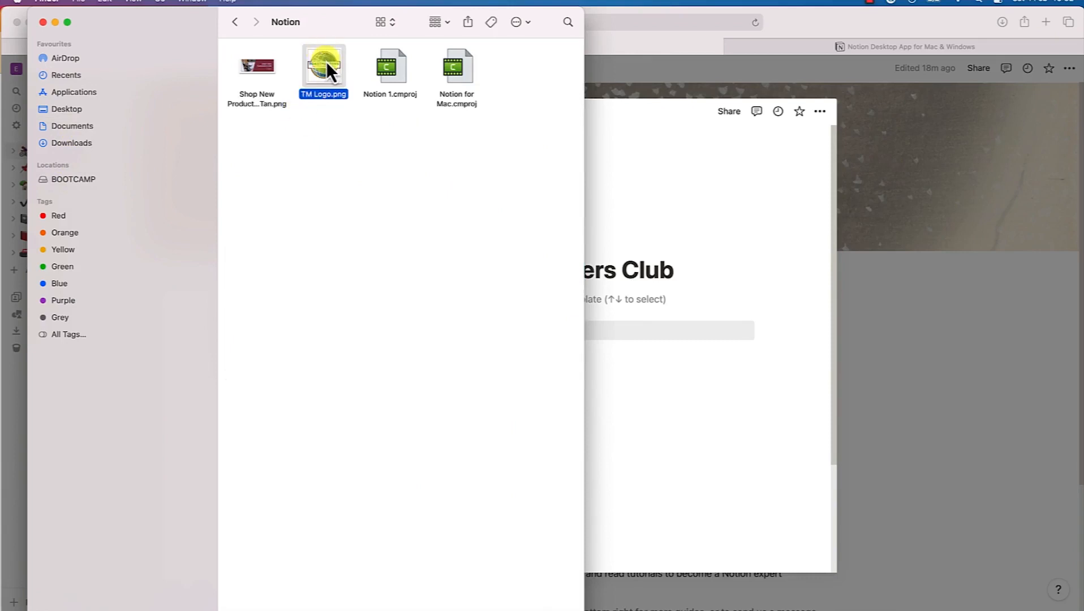
{"action": "double_click", "coordinate": [327, 63]}
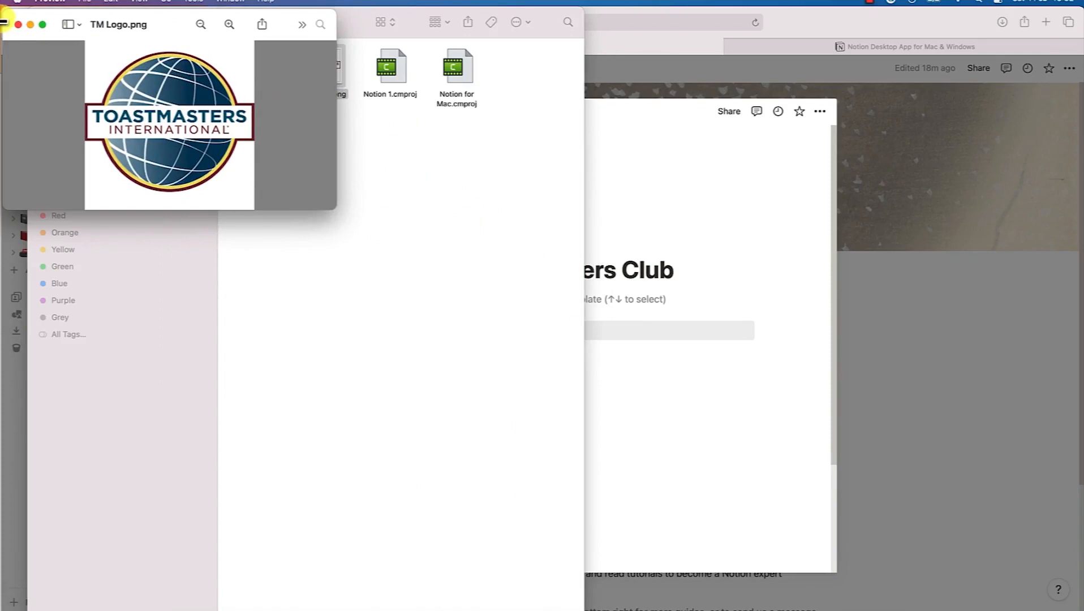
{"action": "left_click", "coordinate": [18, 25]}
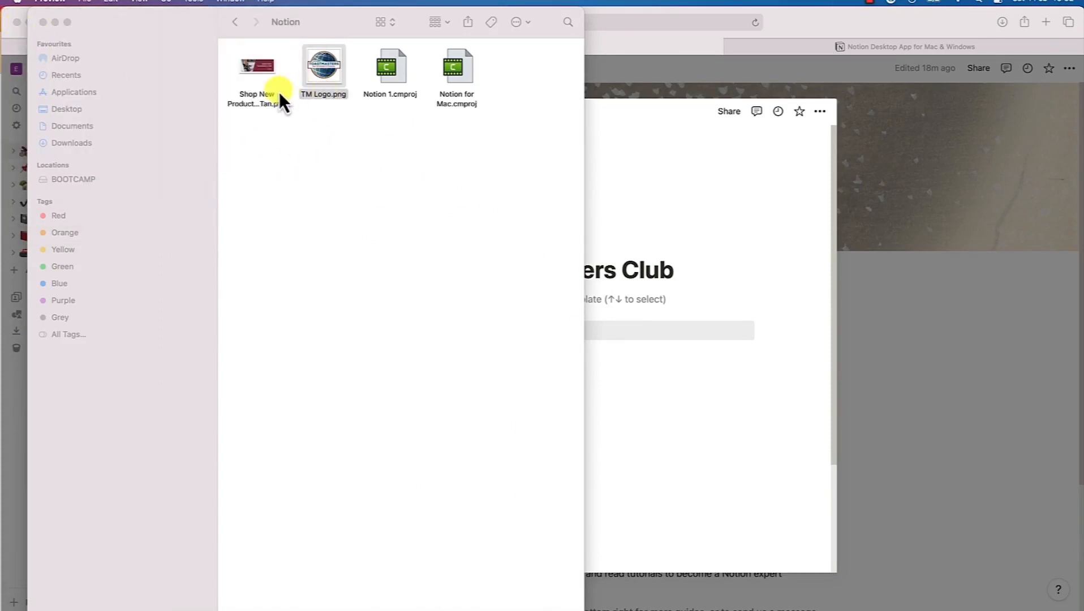
{"action": "double_click", "coordinate": [264, 72]}
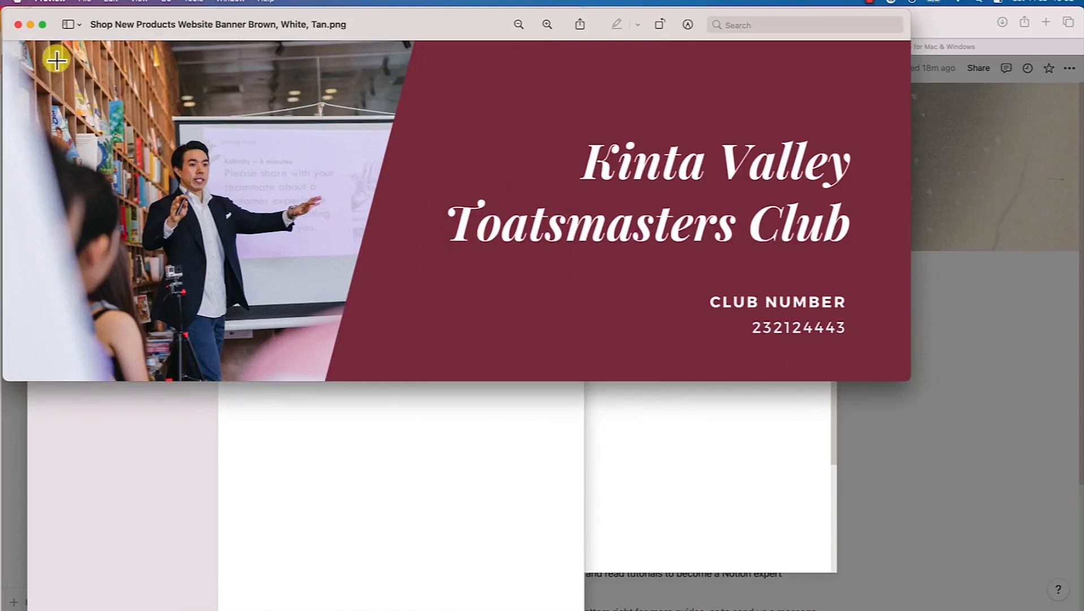
{"action": "left_click", "coordinate": [18, 24]}
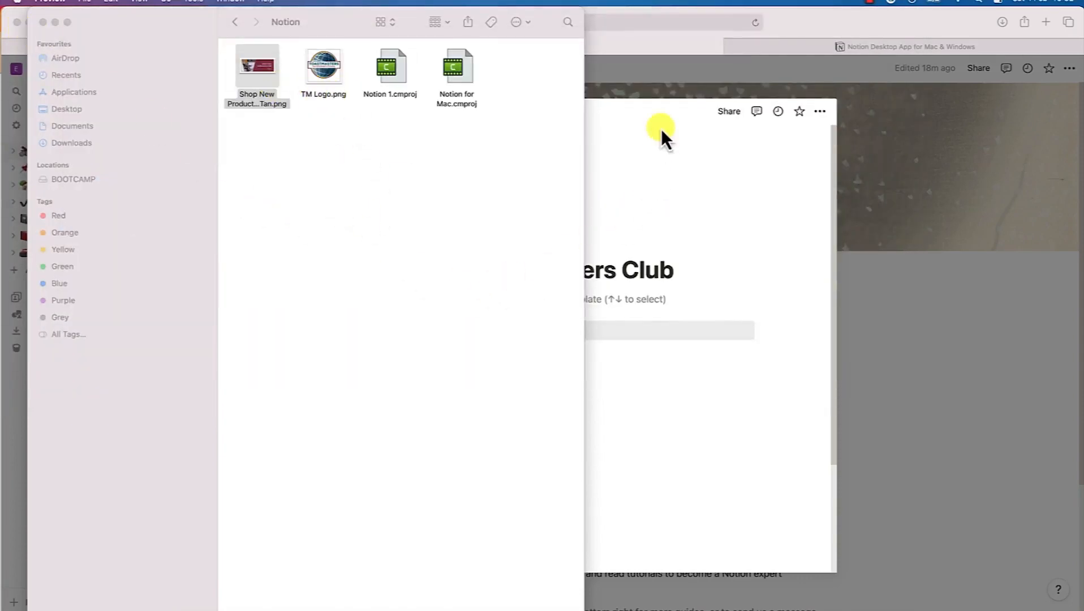
Step: Switch to Chrome and open canva.com in a new tab
{"action": "left_click", "coordinate": [636, 200]}
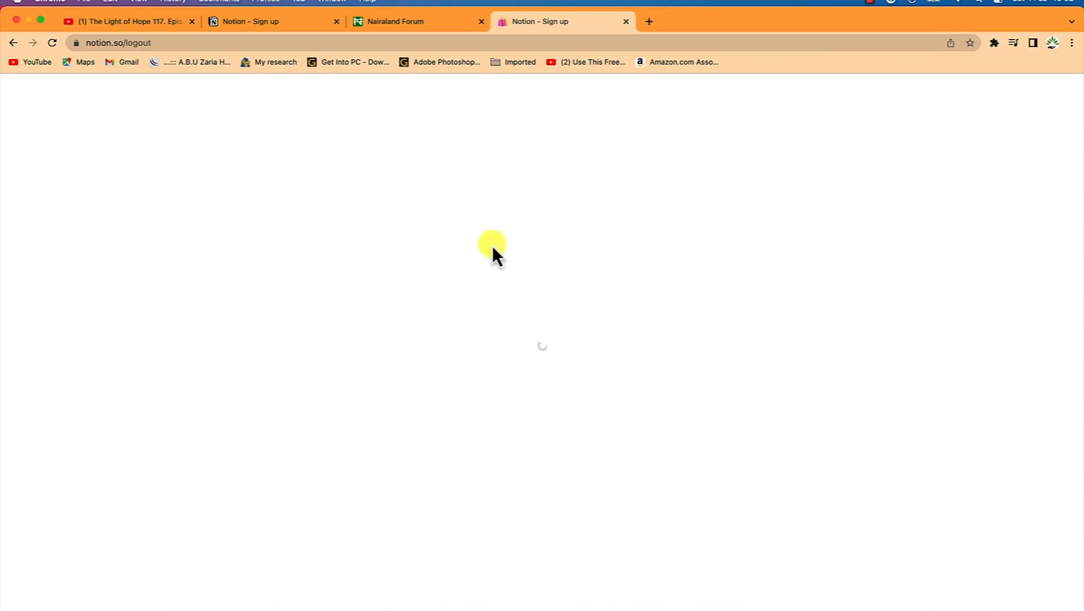
{"action": "left_click", "coordinate": [649, 24]}
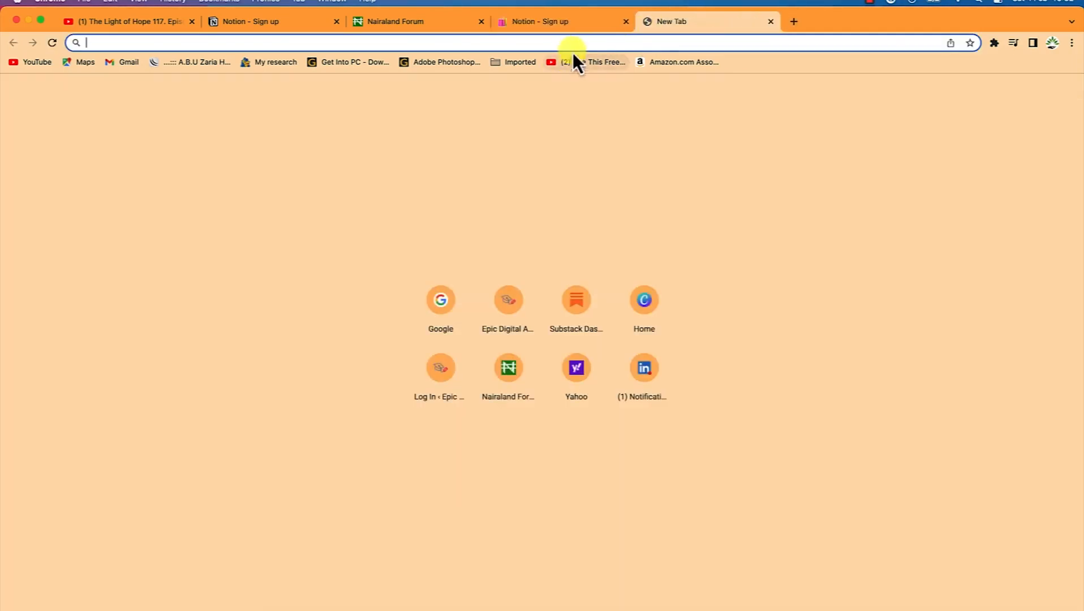
{"action": "type", "text": "canva.com"}
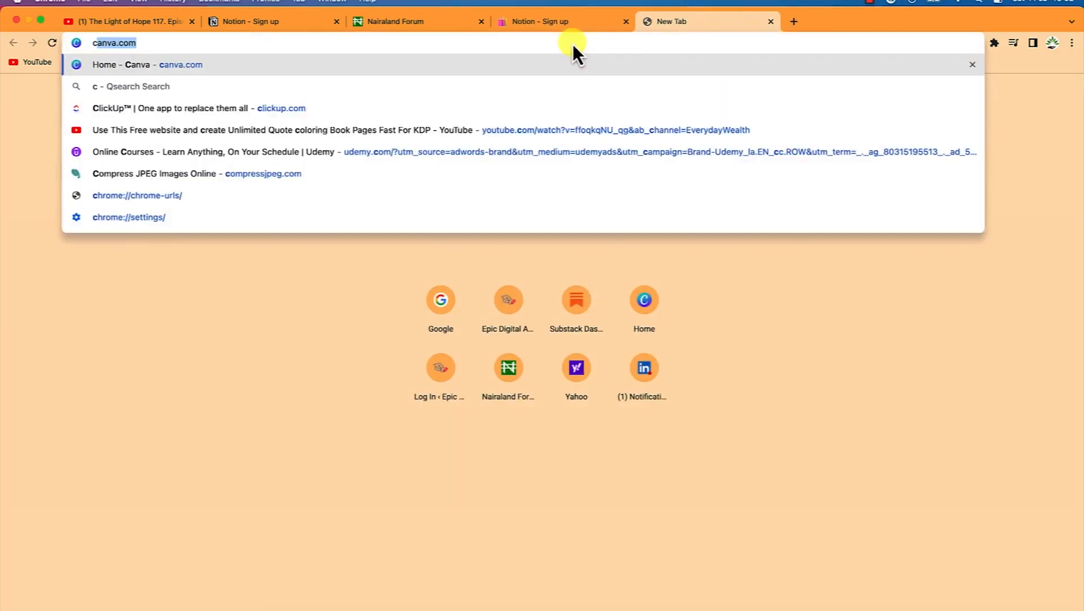
{"action": "key", "text": "Return"}
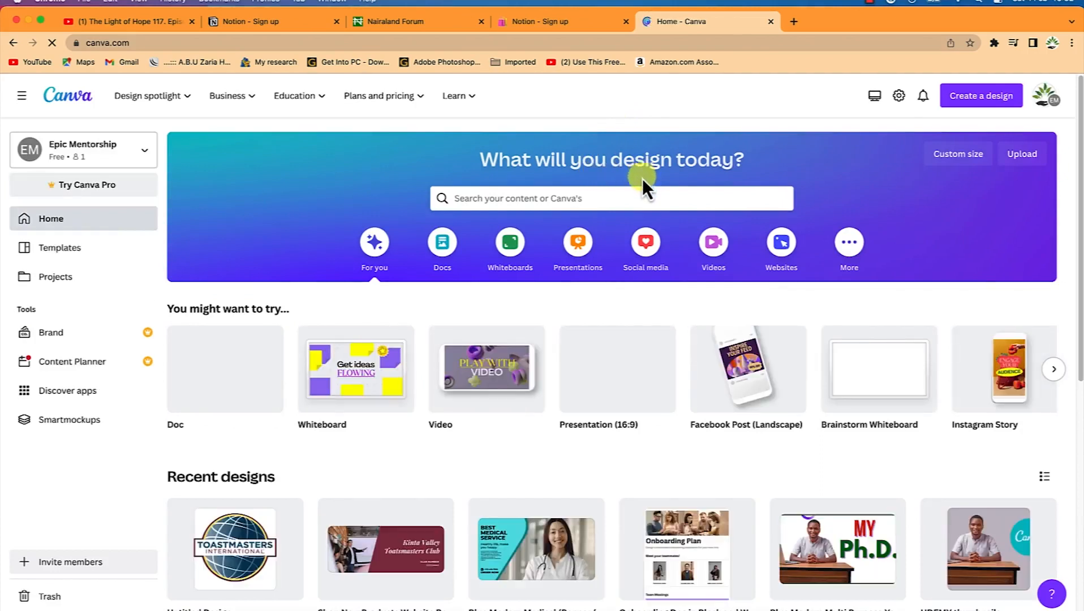
Step: Create a new custom-size design of 280 × 280 px
{"action": "left_click", "coordinate": [968, 166]}
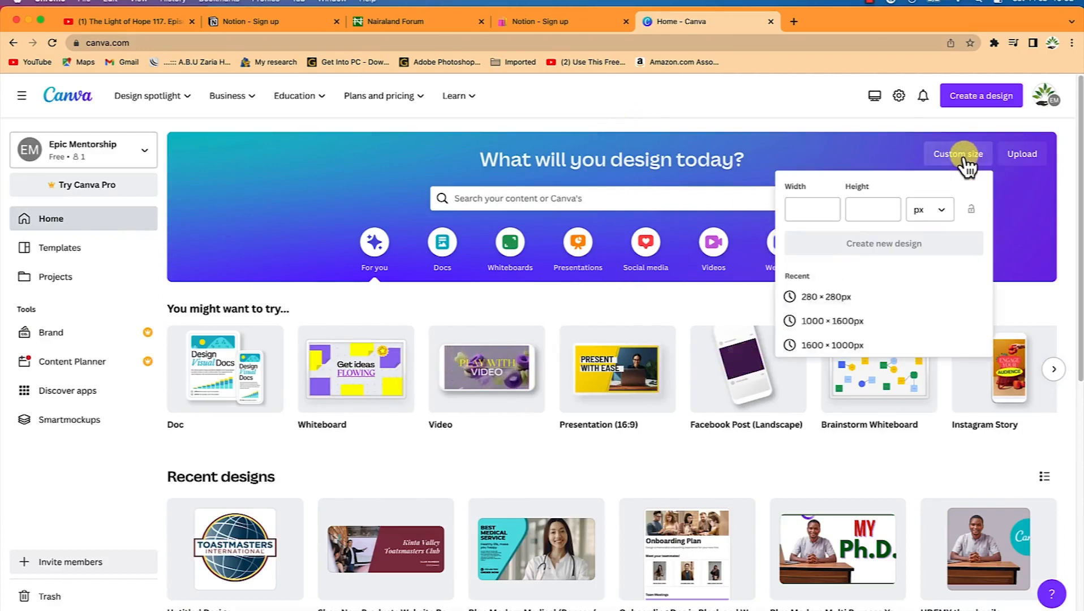
{"action": "left_click", "coordinate": [806, 207]}
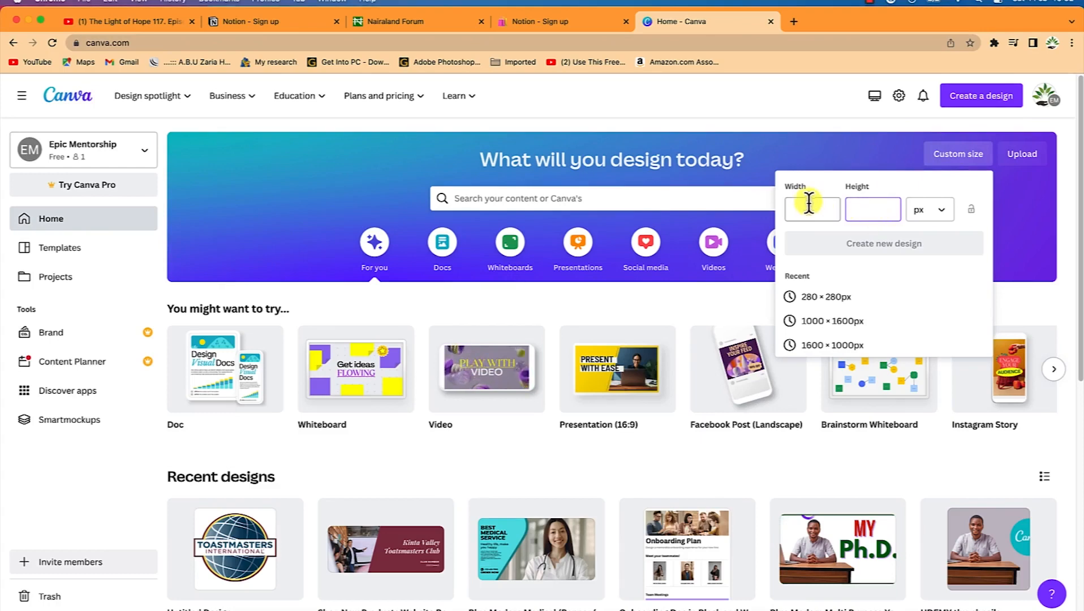
{"action": "left_click", "coordinate": [831, 299]}
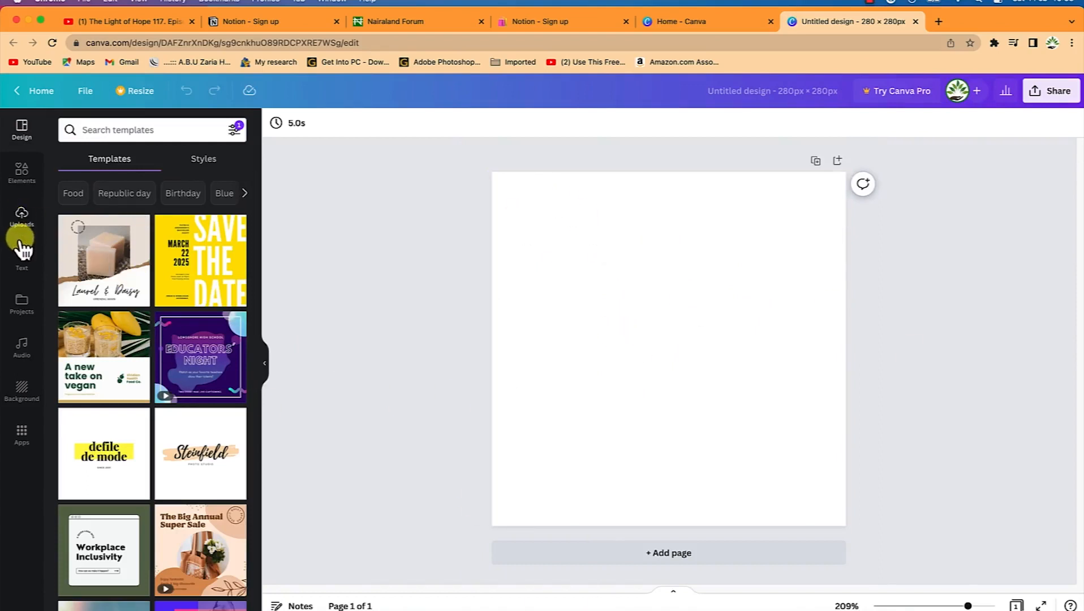
Step: Place the uploaded Toastmasters International logo on the blank page, enlarge it to the full page width and centre it vertically
{"action": "left_click", "coordinate": [25, 218]}
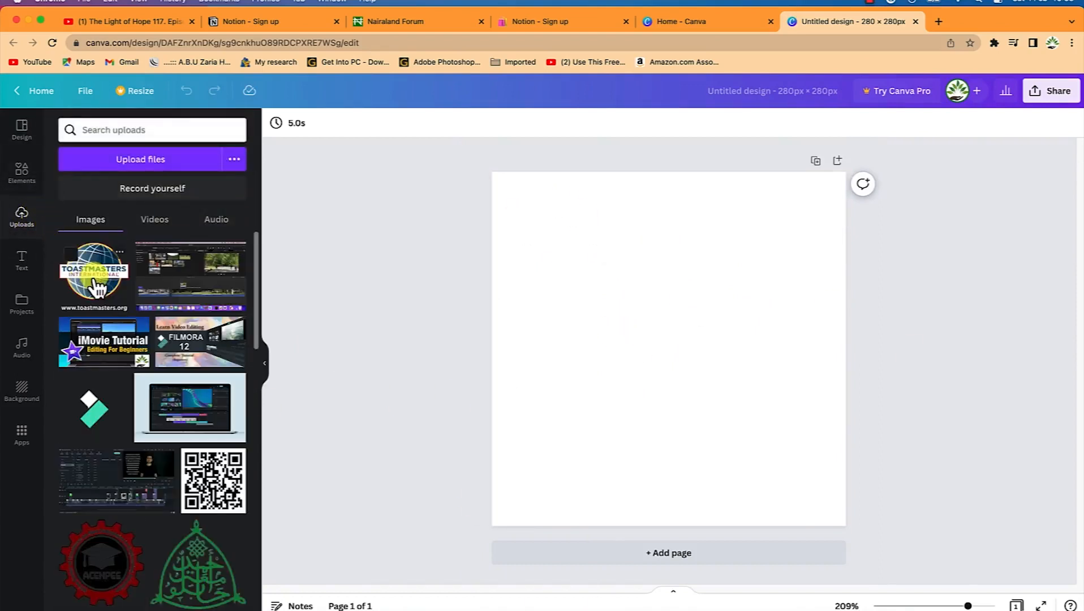
{"action": "left_click_drag", "start_coordinate": [101, 278], "coordinate": [611, 313]}
{"action": "left_click_drag", "start_coordinate": [730, 433], "coordinate": [856, 516]}
{"action": "left_click_drag", "start_coordinate": [645, 305], "coordinate": [623, 252]}
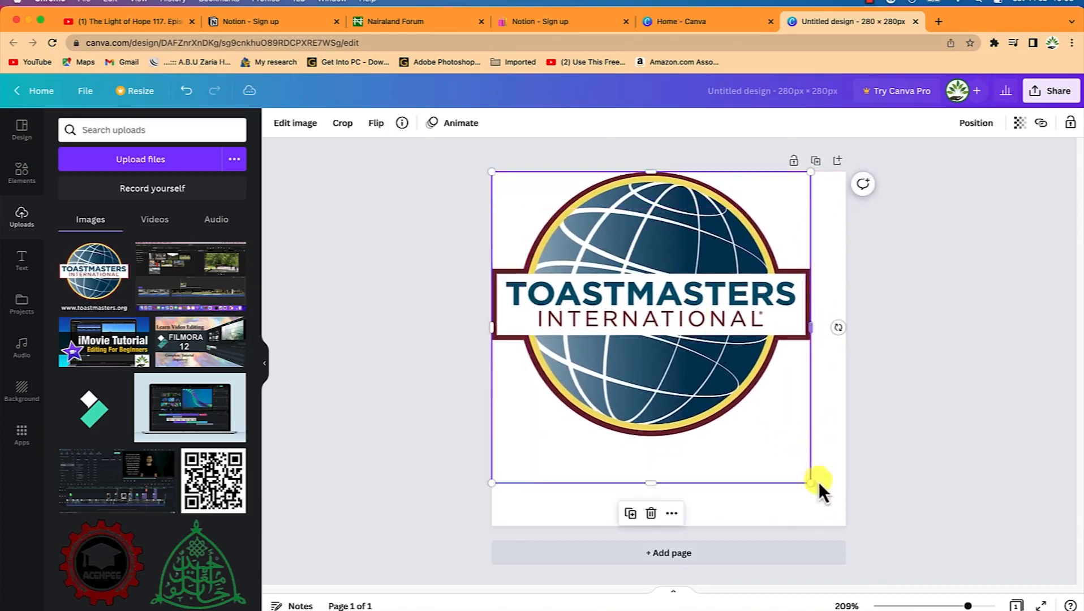
{"action": "left_click_drag", "start_coordinate": [811, 482], "coordinate": [844, 515]}
{"action": "left_click_drag", "start_coordinate": [726, 338], "coordinate": [727, 371]}
{"action": "left_click", "coordinate": [929, 370]}
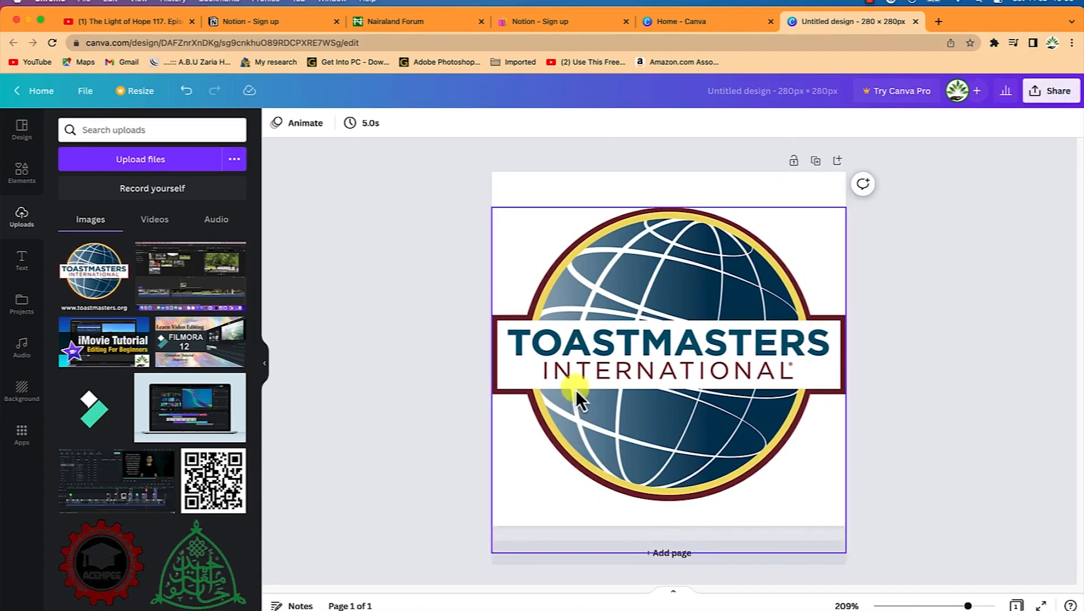
Step: Open the recent "Shop New Products Website Banner Brown, White, Tan" design and put its club title text into edit mode
{"action": "left_click", "coordinate": [696, 24]}
{"action": "scroll", "coordinate": [443, 570], "scroll_direction": "down", "scroll_amount": 1}
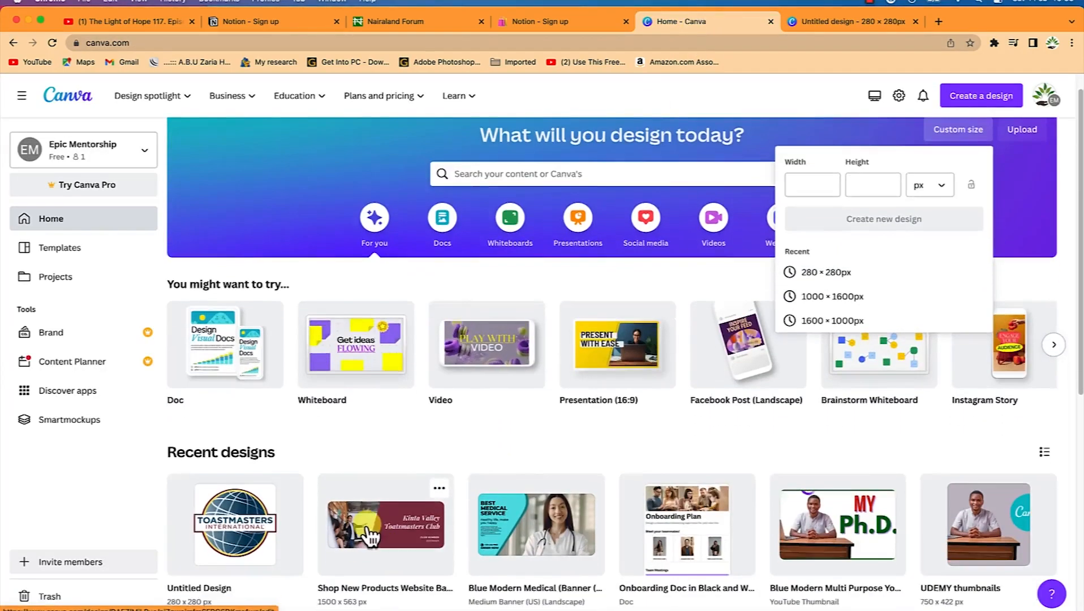
{"action": "left_click", "coordinate": [450, 486]}
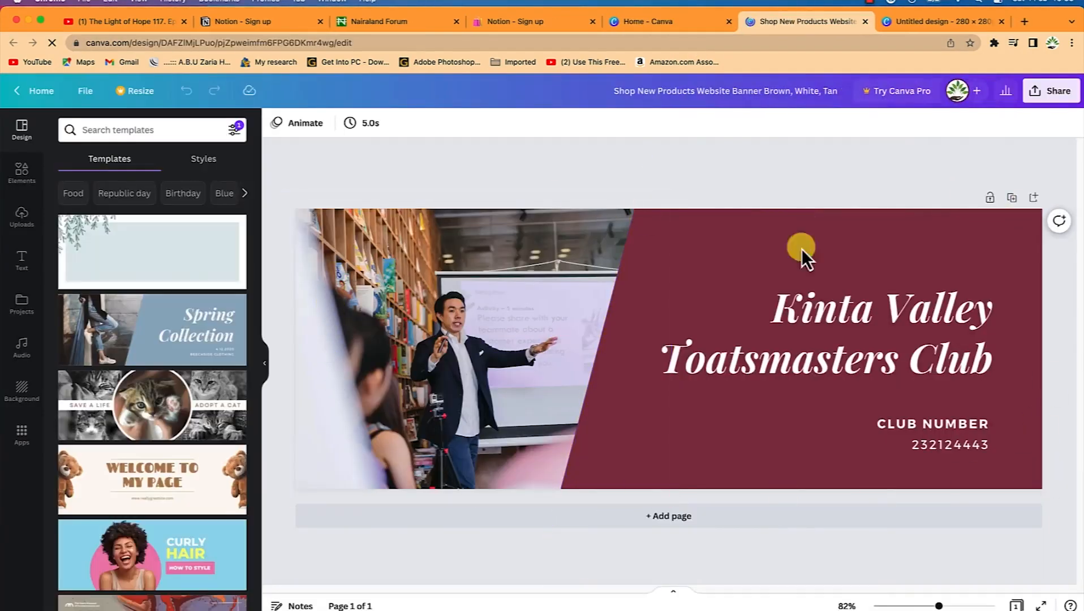
{"action": "left_click", "coordinate": [883, 302]}
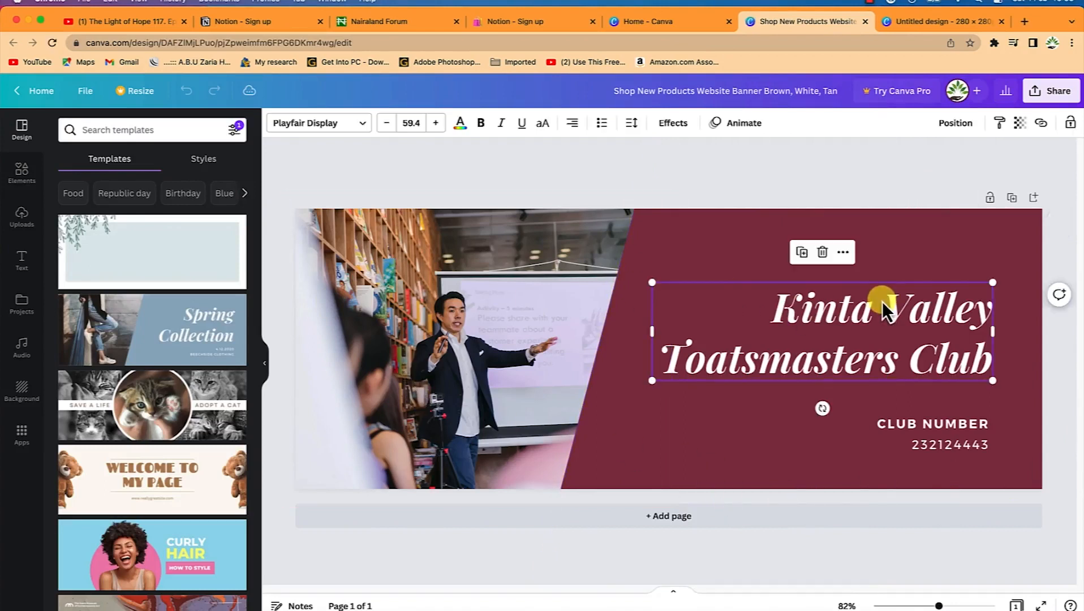
{"action": "left_click", "coordinate": [880, 303]}
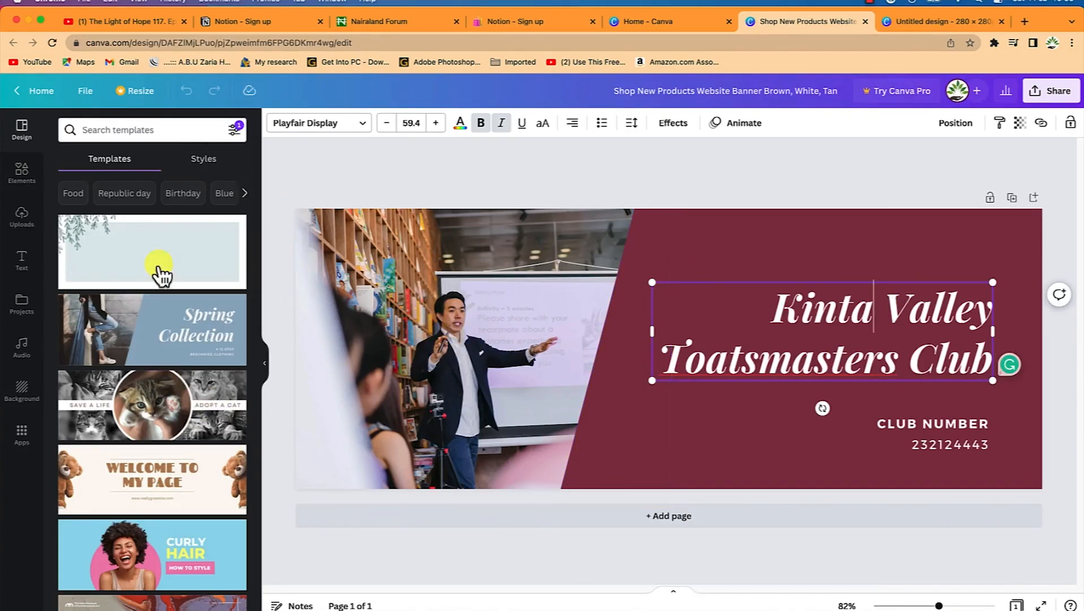
Step: Search the design elements for "public speaking" and show only the photos
{"action": "left_click", "coordinate": [122, 136]}
{"action": "left_click", "coordinate": [21, 169]}
{"action": "left_click", "coordinate": [131, 123]}
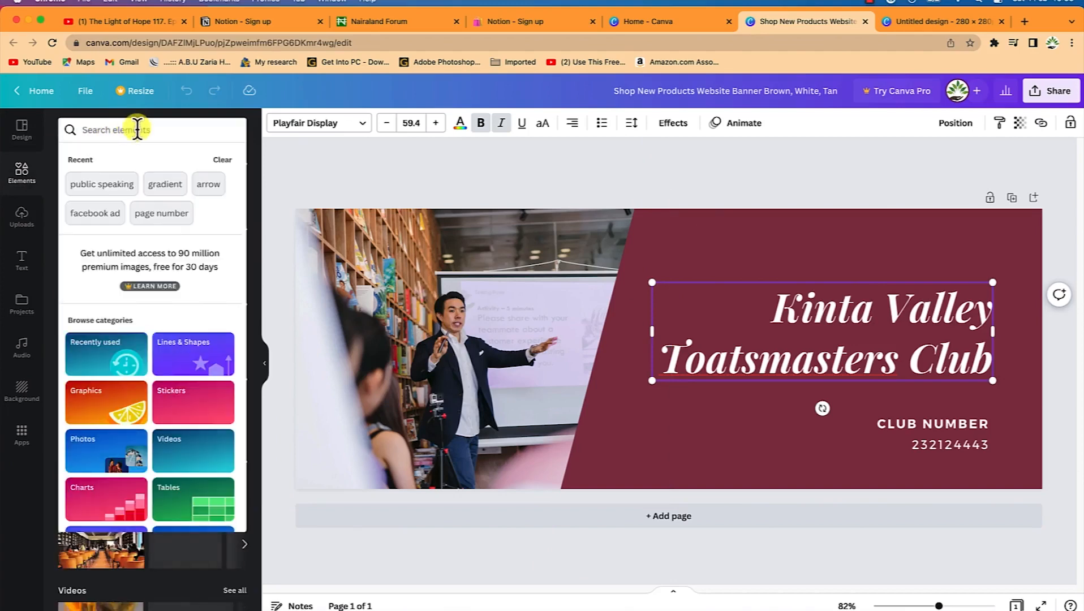
{"action": "type", "text": "public speaking"}
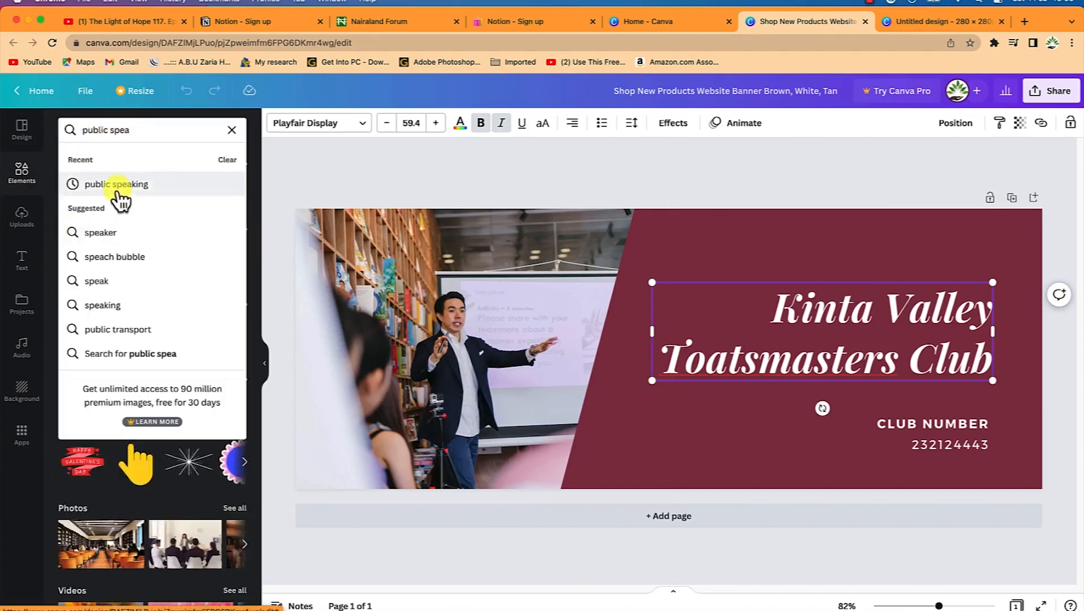
{"action": "left_click", "coordinate": [117, 184]}
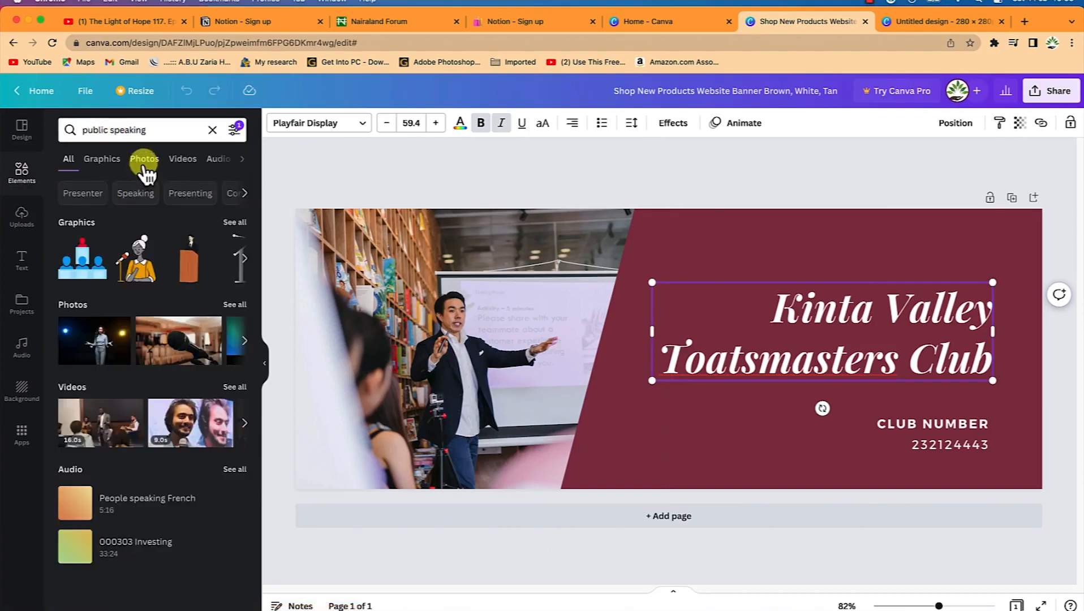
{"action": "left_click", "coordinate": [144, 164]}
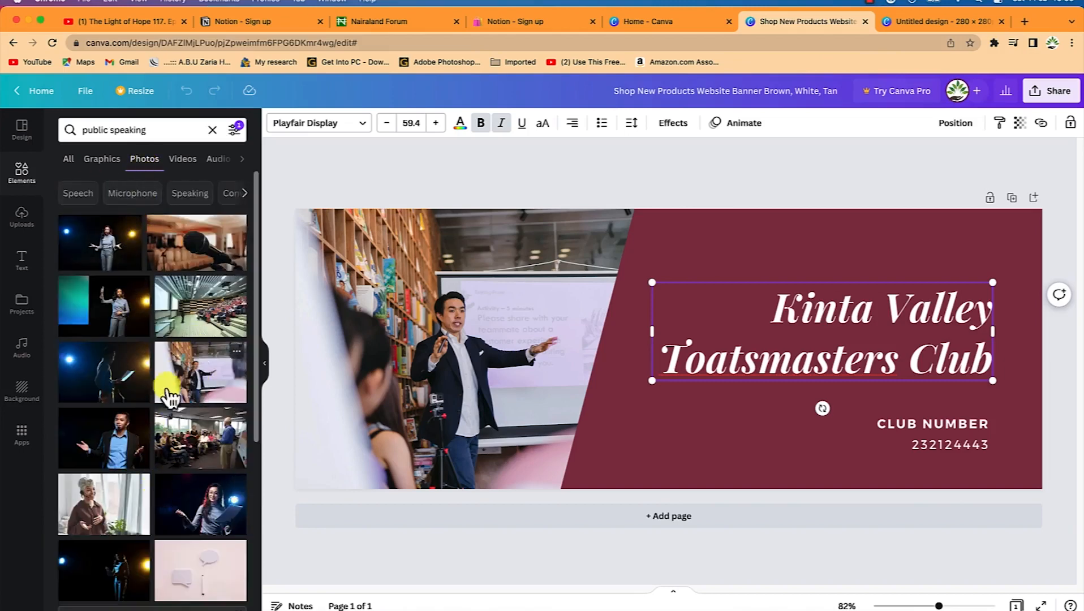
Step: Try out the search result photo of the man presenting beside a projector screen in the banner's picture area
{"action": "left_click_drag", "start_coordinate": [187, 389], "coordinate": [455, 335]}
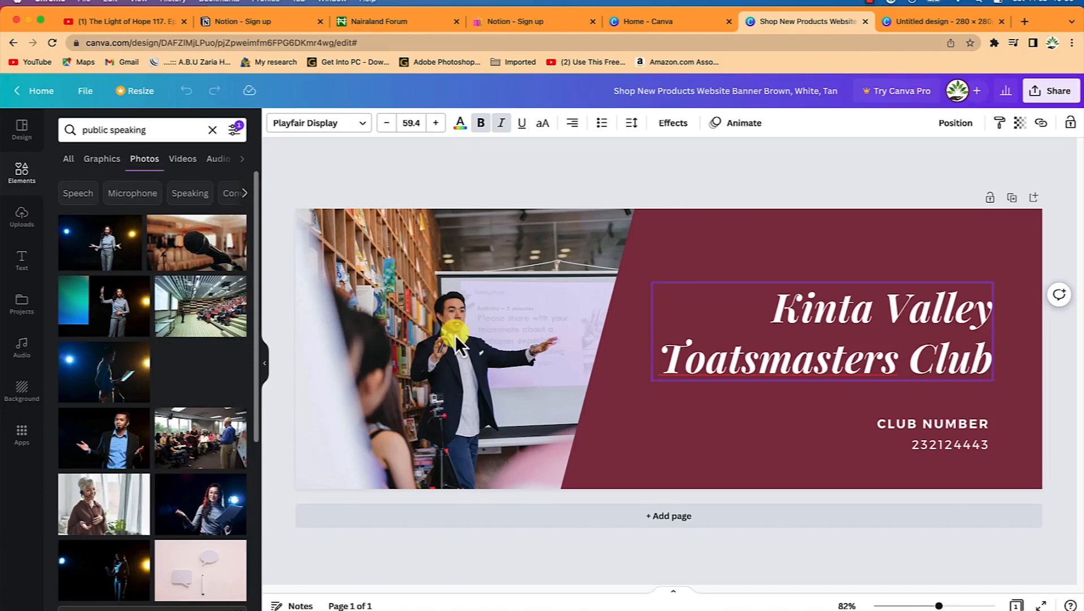
{"action": "left_click_drag", "start_coordinate": [269, 375], "coordinate": [234, 394]}
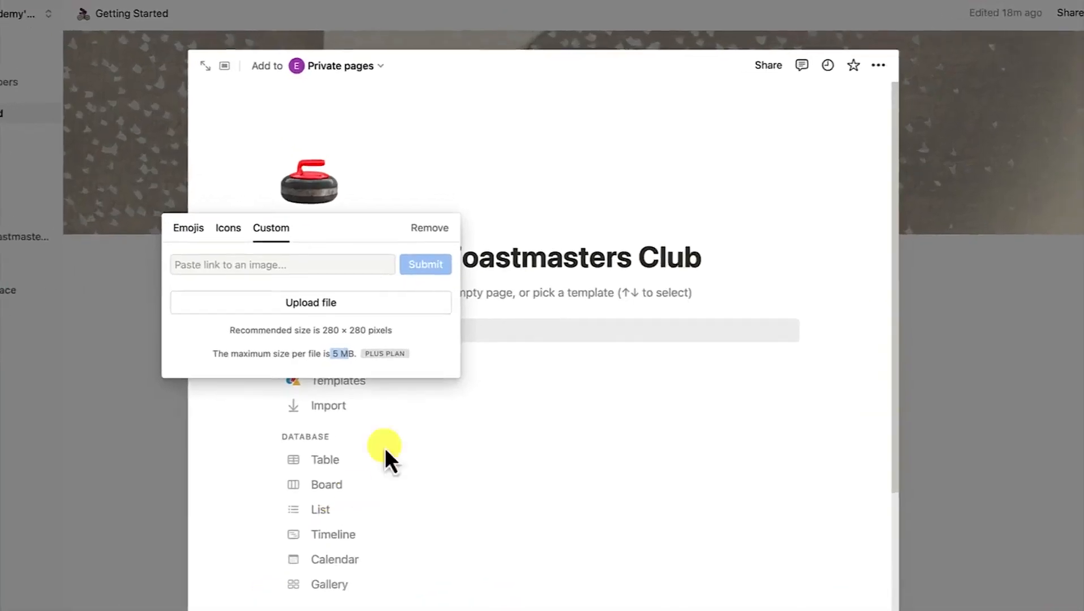
Step: Switch to Notion and upload TM Logo.png from the Notion folder as the page's custom icon
{"action": "left_click", "coordinate": [262, 298]}
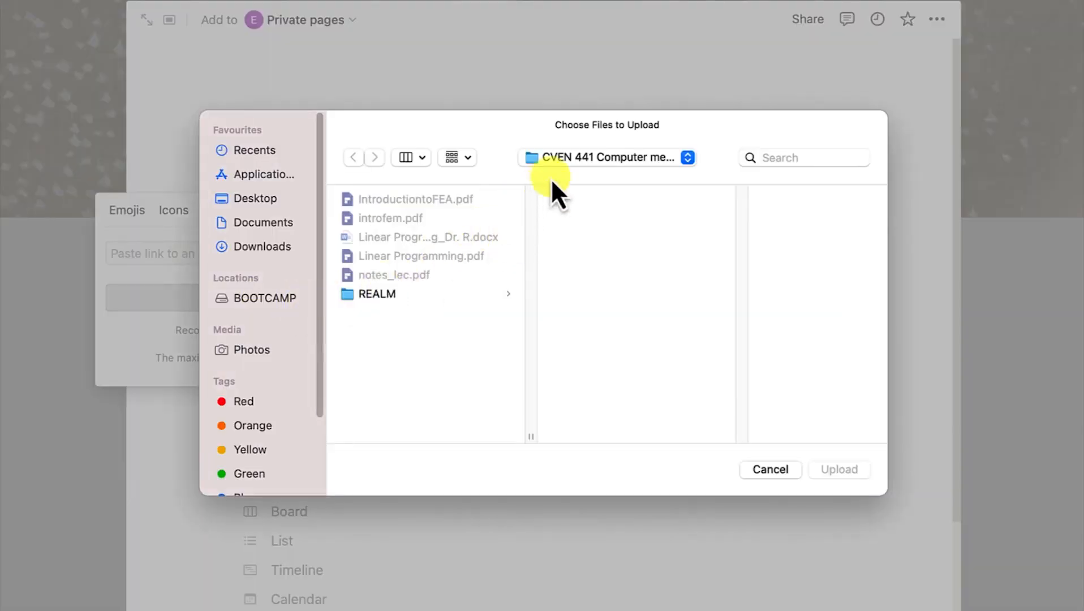
{"action": "left_click", "coordinate": [570, 164]}
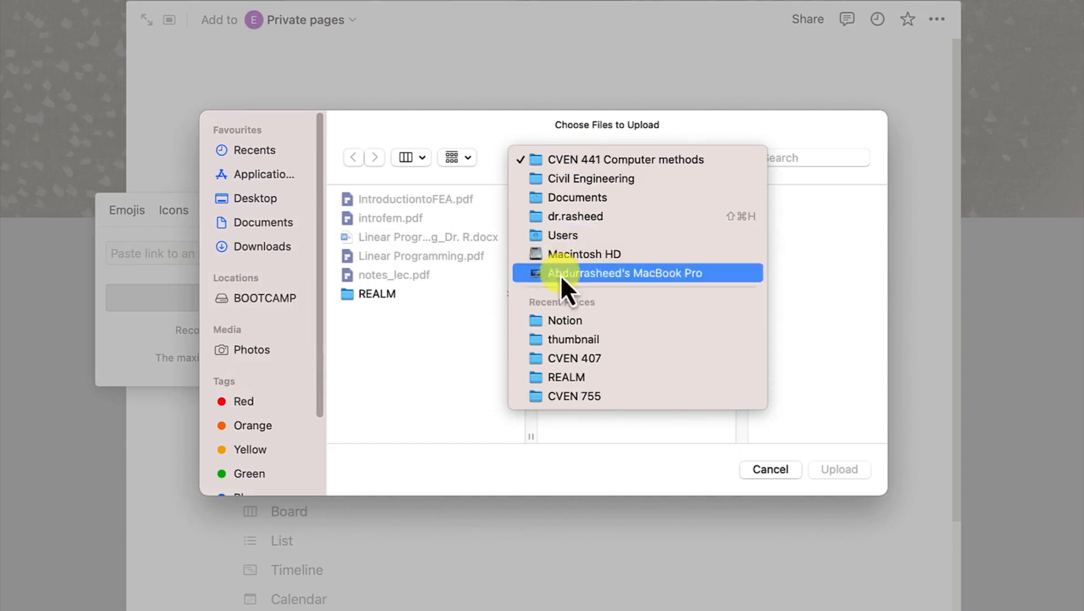
{"action": "left_click", "coordinate": [572, 321]}
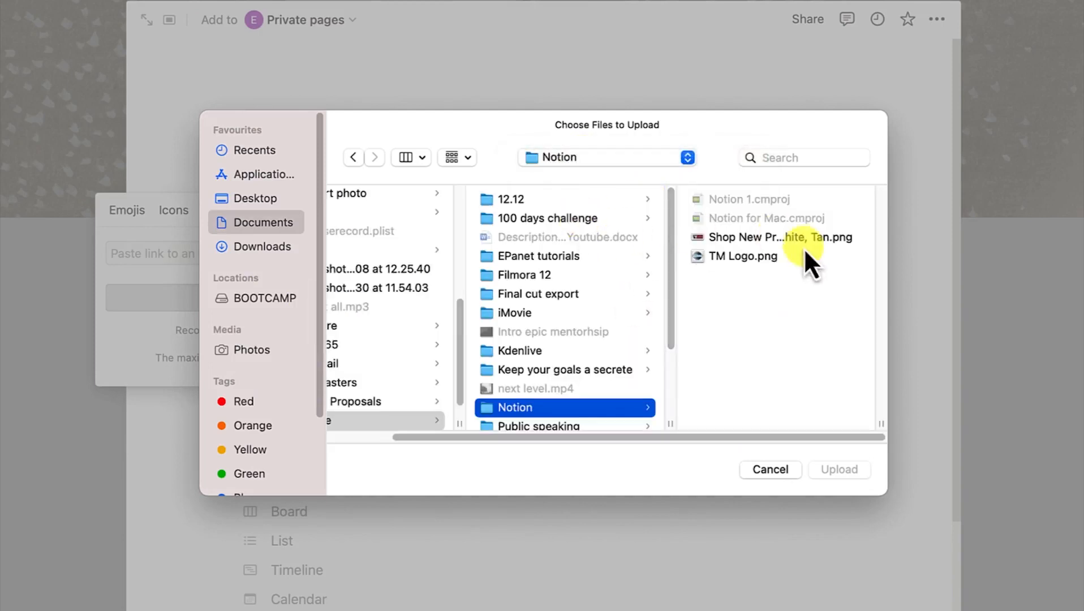
{"action": "left_click", "coordinate": [733, 259]}
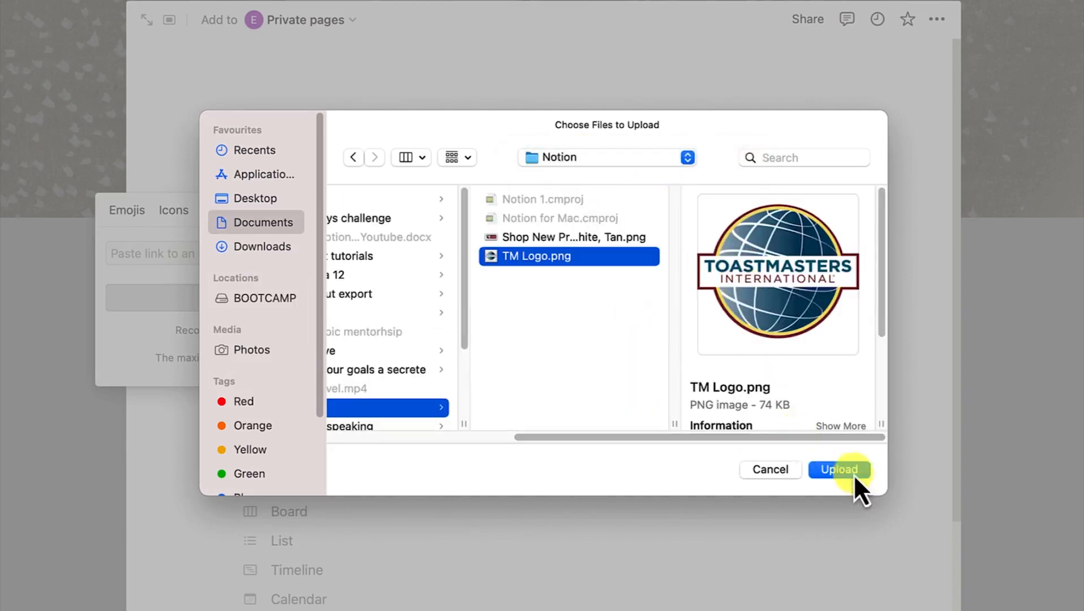
{"action": "left_click", "coordinate": [854, 474]}
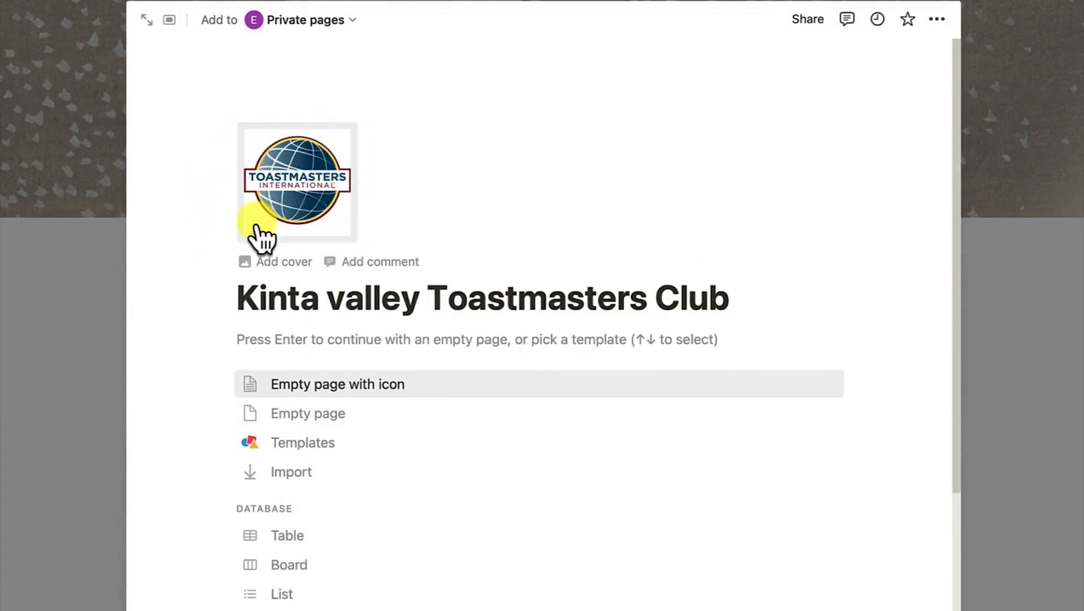
Step: Add a cover to the page and examine the replacement images offered in the cover gallery
{"action": "left_click", "coordinate": [269, 266]}
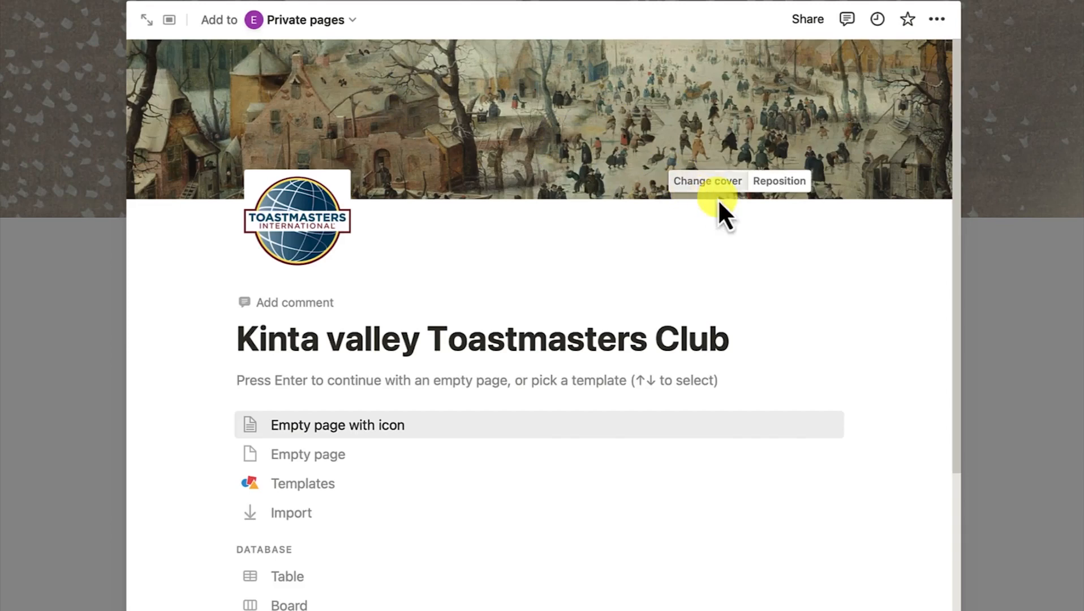
{"action": "left_click", "coordinate": [709, 181]}
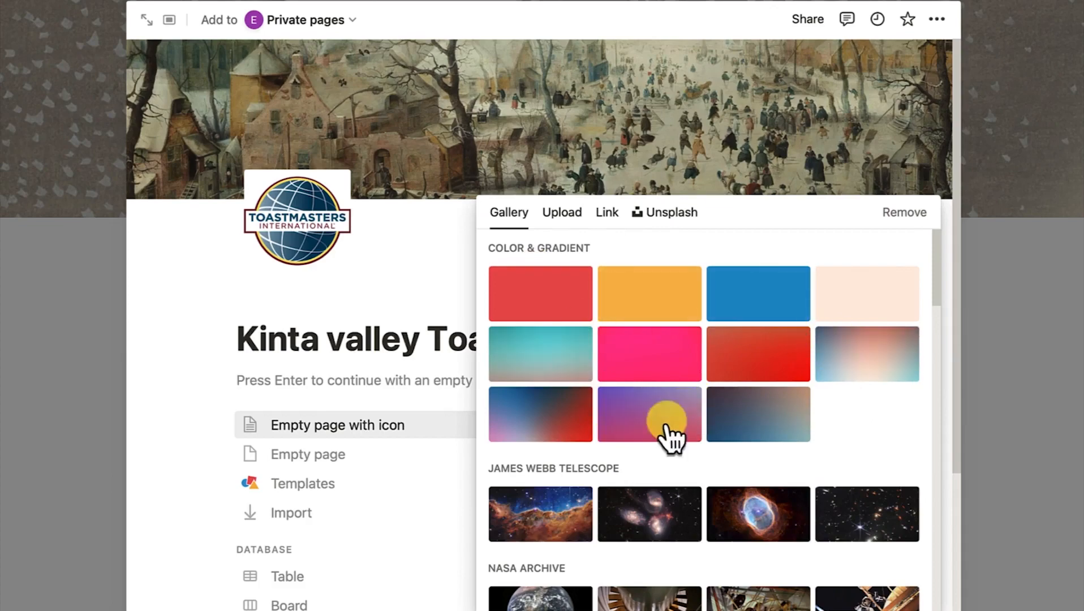
{"action": "scroll", "coordinate": [650, 433], "scroll_direction": "down", "scroll_amount": 2}
{"action": "scroll", "coordinate": [687, 405], "scroll_direction": "up", "scroll_amount": 1}
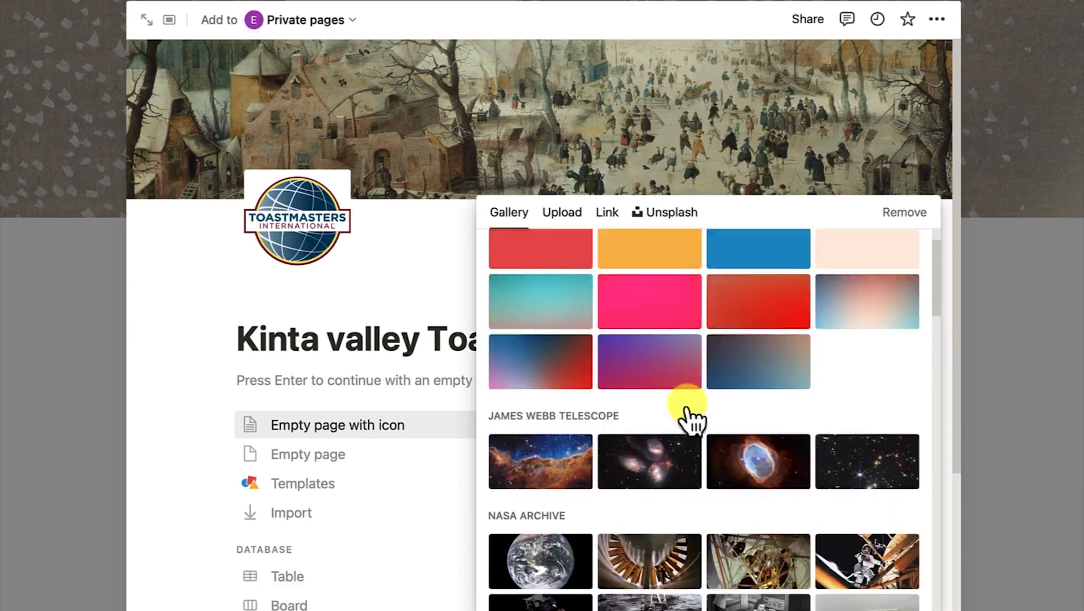
{"action": "scroll", "coordinate": [696, 436], "scroll_direction": "down", "scroll_amount": 6}
{"action": "scroll", "coordinate": [668, 430], "scroll_direction": "down", "scroll_amount": 8}
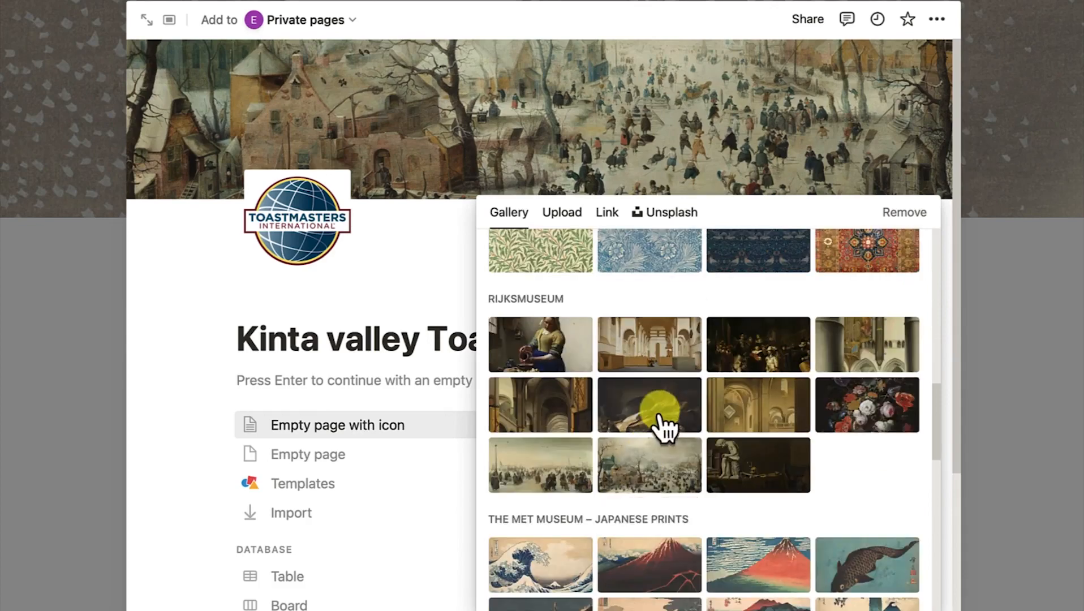
{"action": "scroll", "coordinate": [672, 402], "scroll_direction": "up", "scroll_amount": 1}
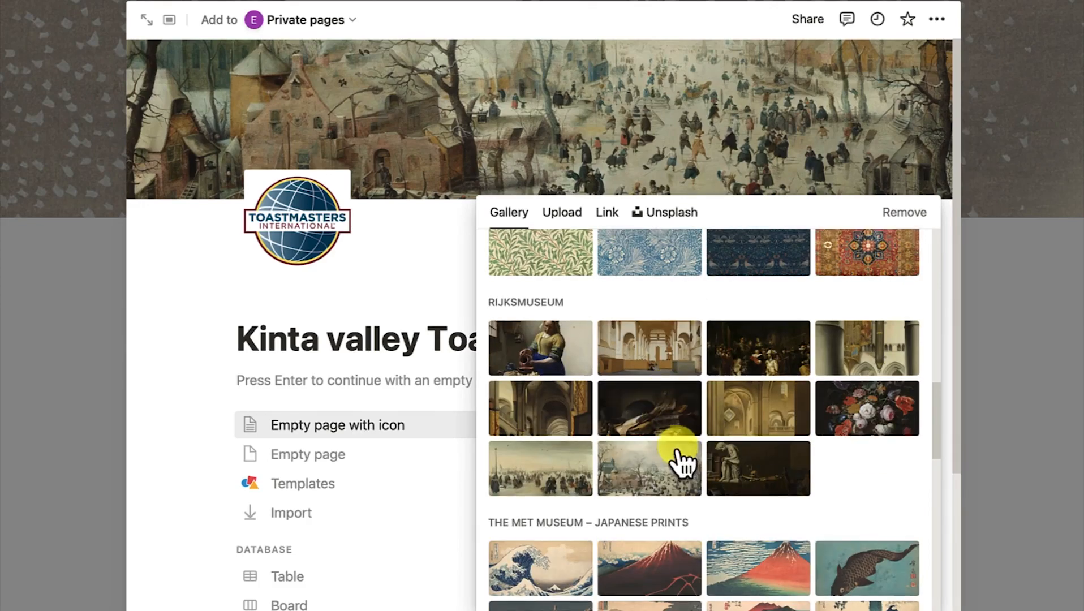
{"action": "scroll", "coordinate": [678, 454], "scroll_direction": "up", "scroll_amount": 15}
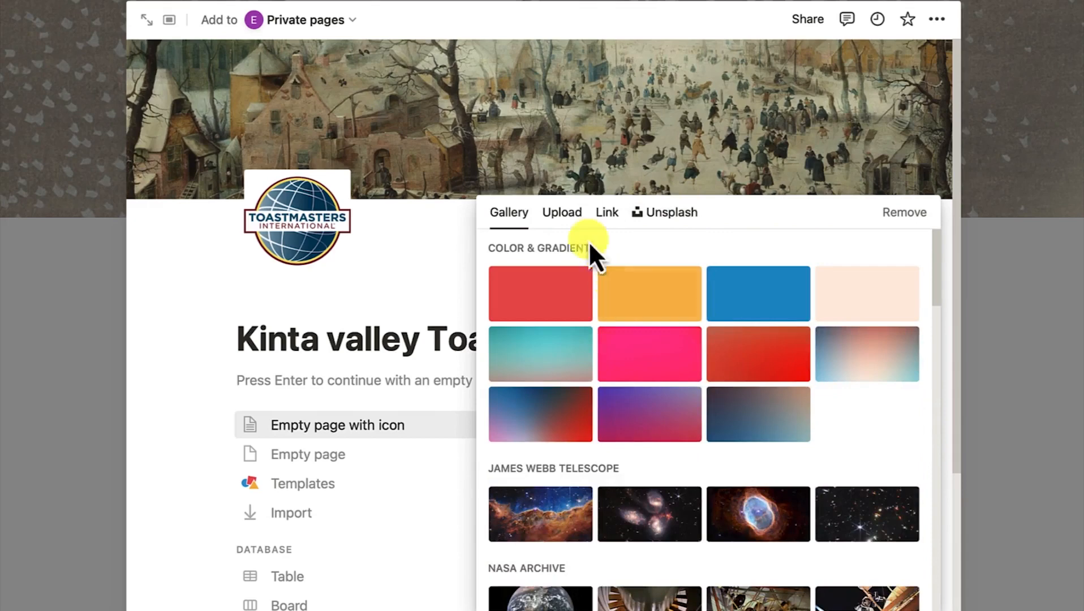
Step: Search Unsplash for "public speaking" and set the photo of a man in a plaid shirt addressing a seated group as the cover
{"action": "left_click", "coordinate": [603, 218]}
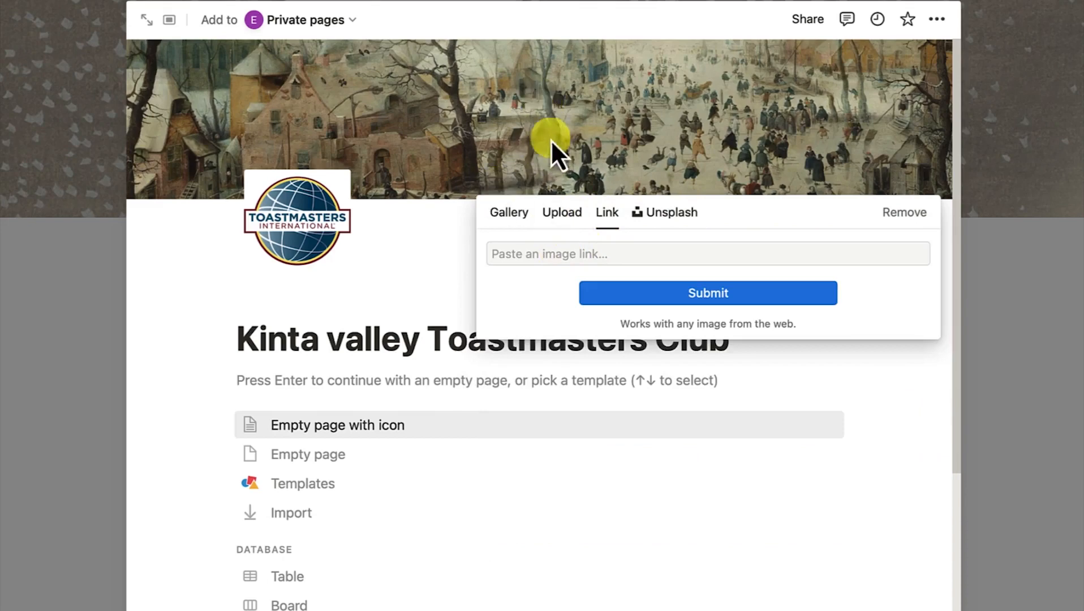
{"action": "left_click", "coordinate": [650, 215]}
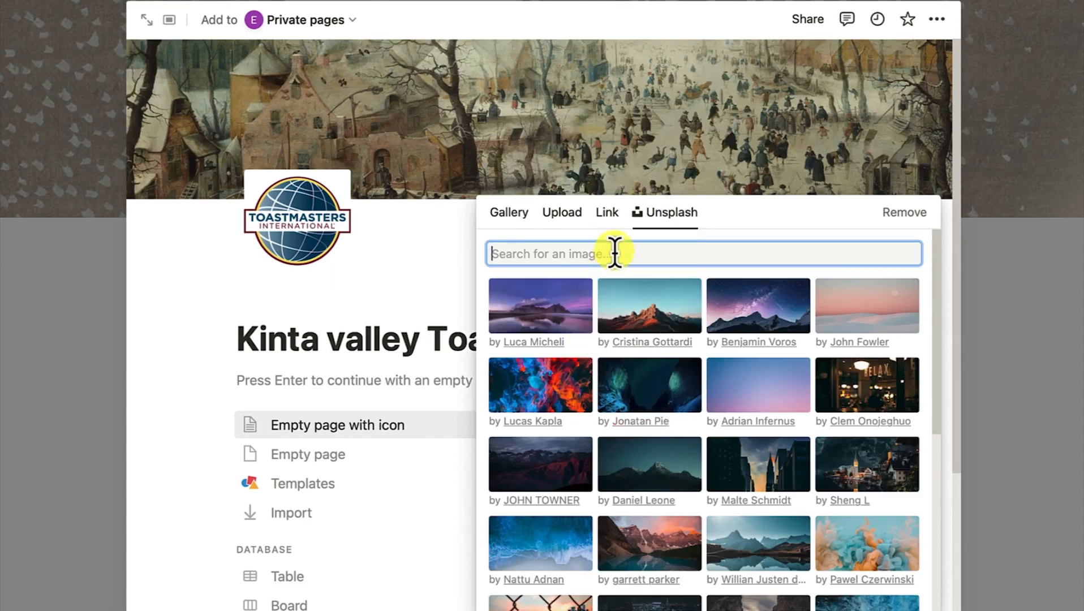
{"action": "type", "text": "public speaking"}
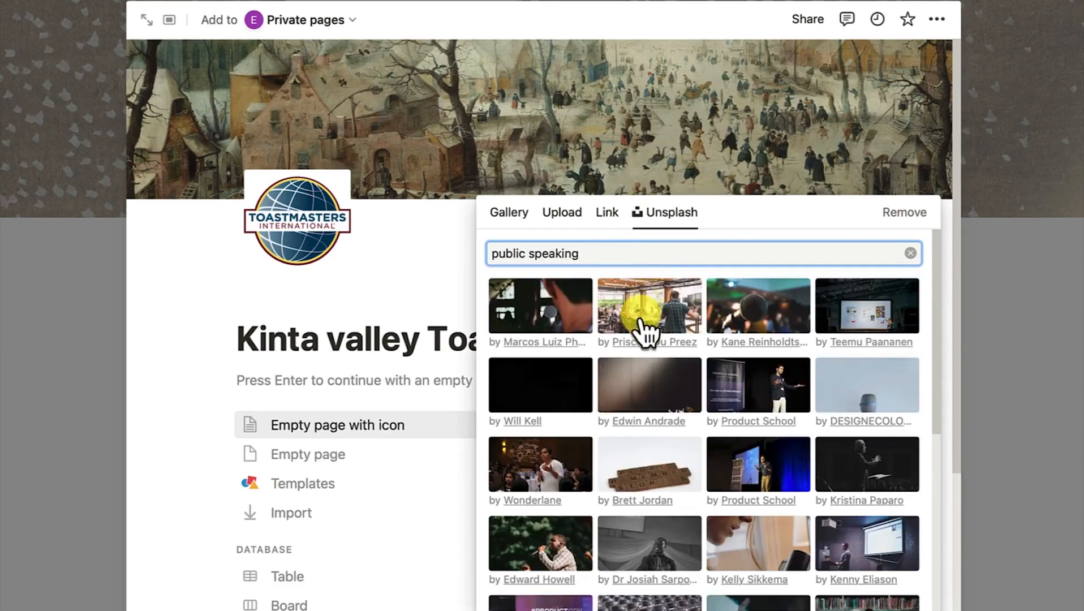
{"action": "scroll", "coordinate": [636, 501], "scroll_direction": "down", "scroll_amount": 5}
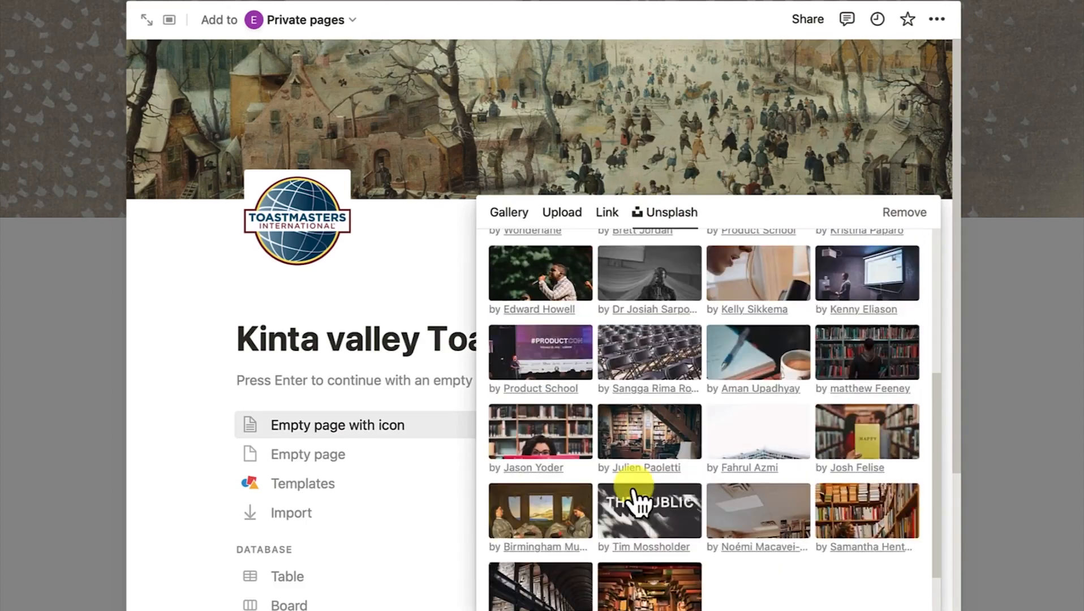
{"action": "scroll", "coordinate": [682, 477], "scroll_direction": "down", "scroll_amount": 2}
{"action": "scroll", "coordinate": [685, 491], "scroll_direction": "up", "scroll_amount": 6}
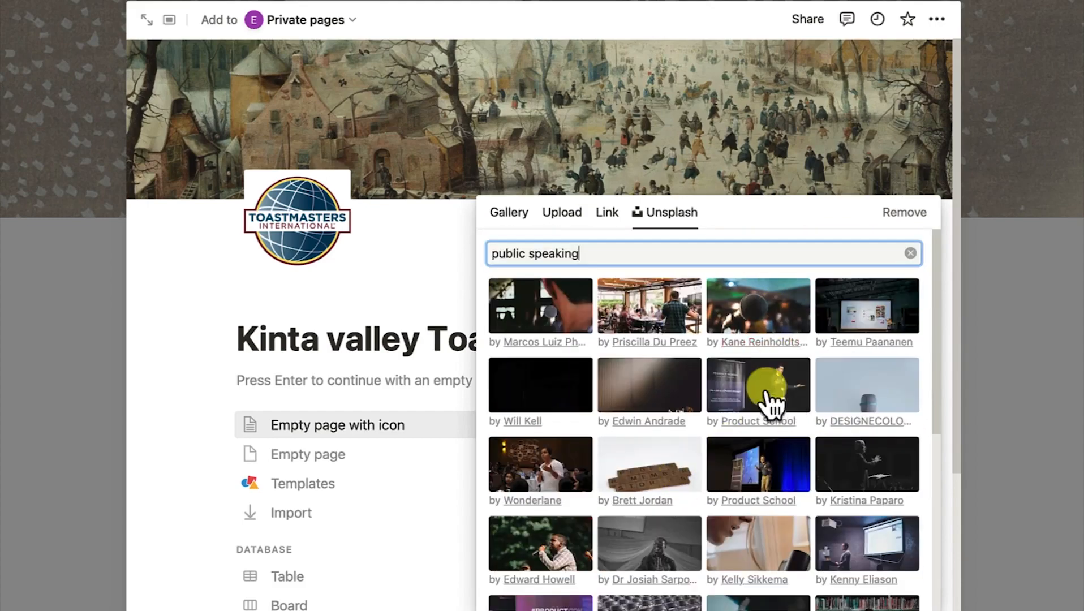
{"action": "left_click", "coordinate": [652, 330]}
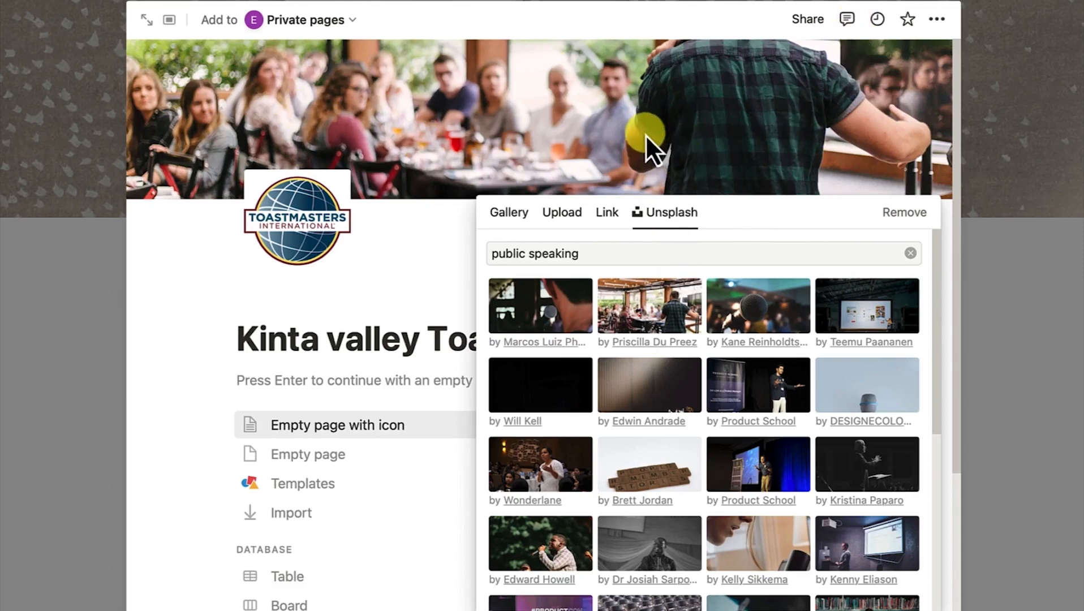
{"action": "left_click", "coordinate": [532, 125]}
{"action": "left_click", "coordinate": [774, 187]}
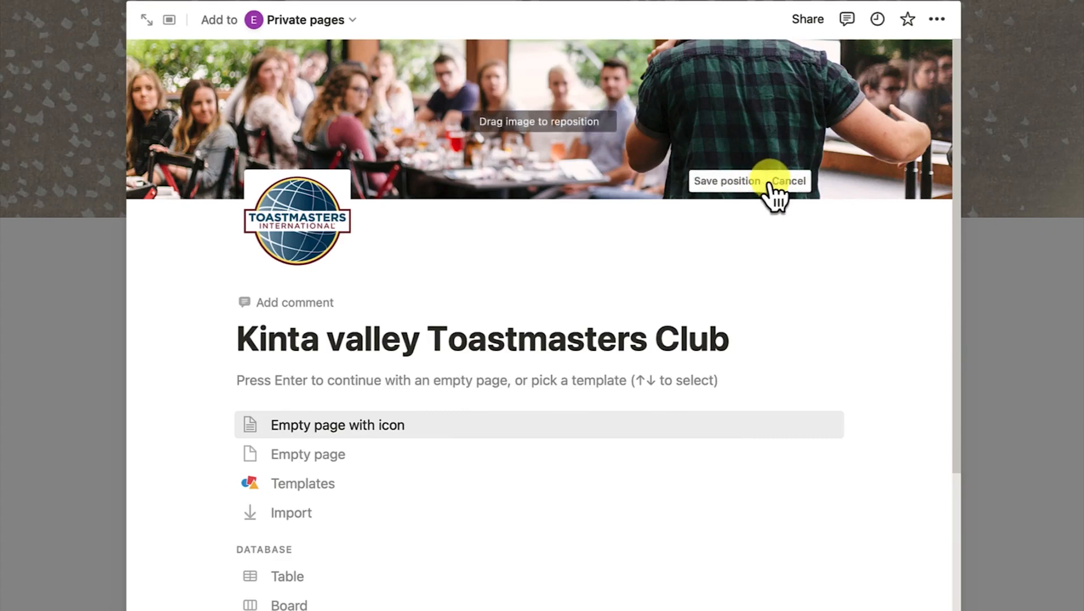
{"action": "left_click_drag", "start_coordinate": [651, 104], "coordinate": [659, 186]}
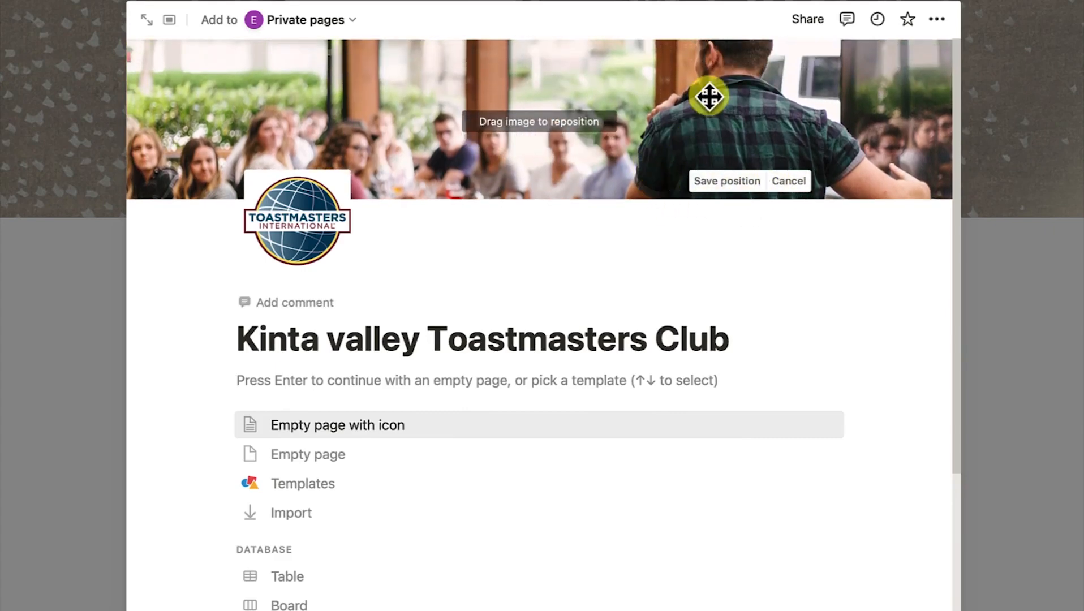
{"action": "mouse_move", "coordinate": [726, 91]}
{"action": "left_mouse_down"}
{"action": "mouse_move", "coordinate": [733, 67]}
{"action": "mouse_move", "coordinate": [725, 78]}
{"action": "left_mouse_up"}
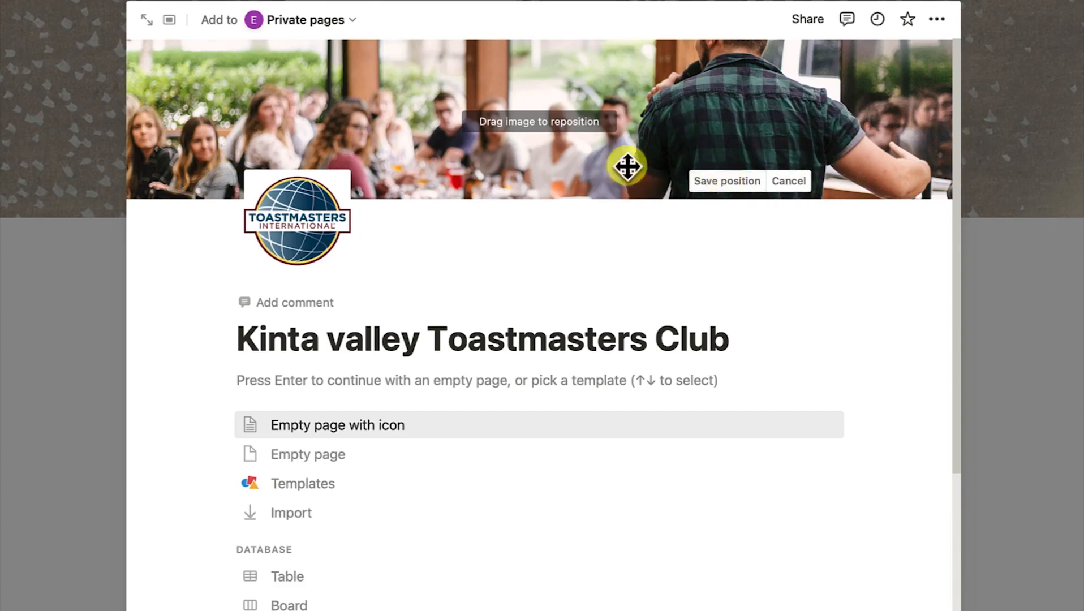
{"action": "left_click", "coordinate": [790, 183]}
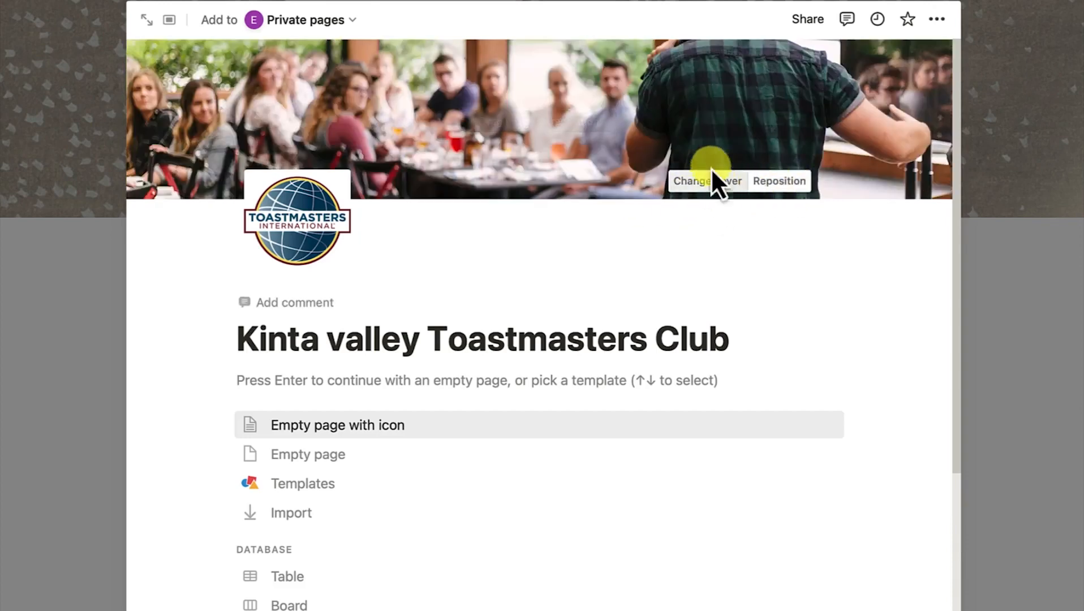
Step: Replace the page cover by uploading "Shop New Products Website Banner Brown, White, Tan.png" from the Notion folder
{"action": "left_click", "coordinate": [699, 184]}
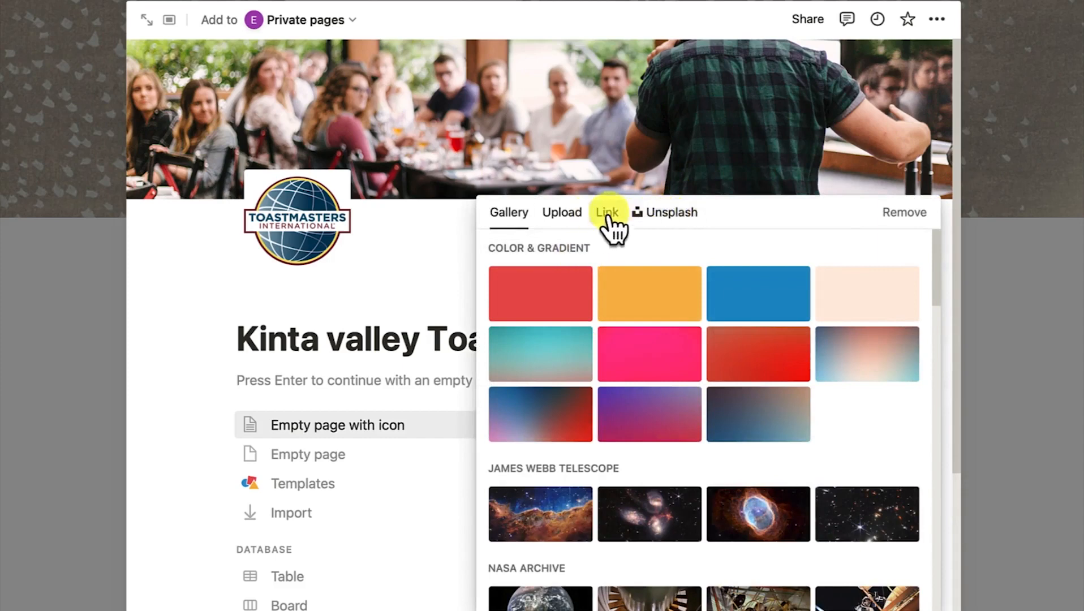
{"action": "left_click", "coordinate": [574, 214]}
{"action": "left_click", "coordinate": [666, 255]}
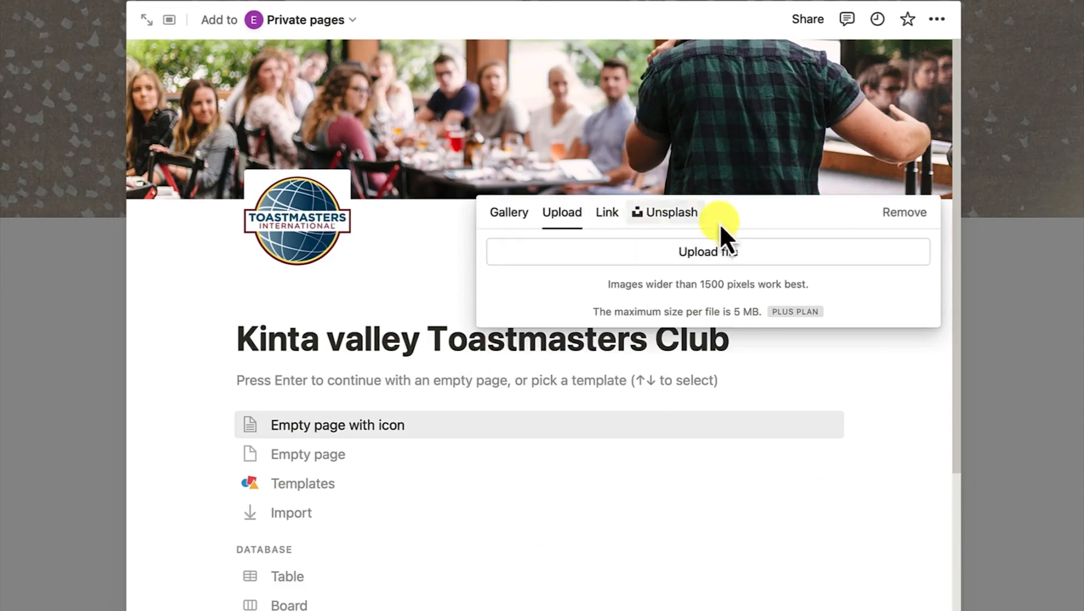
{"action": "left_click", "coordinate": [712, 253]}
{"action": "left_click", "coordinate": [422, 239]}
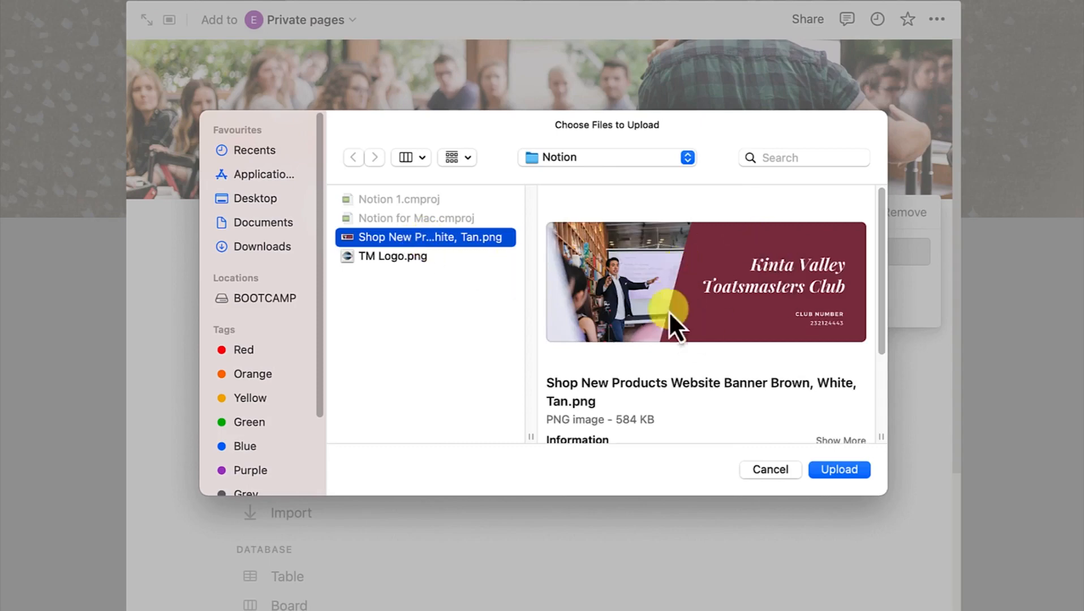
{"action": "left_click", "coordinate": [840, 471]}
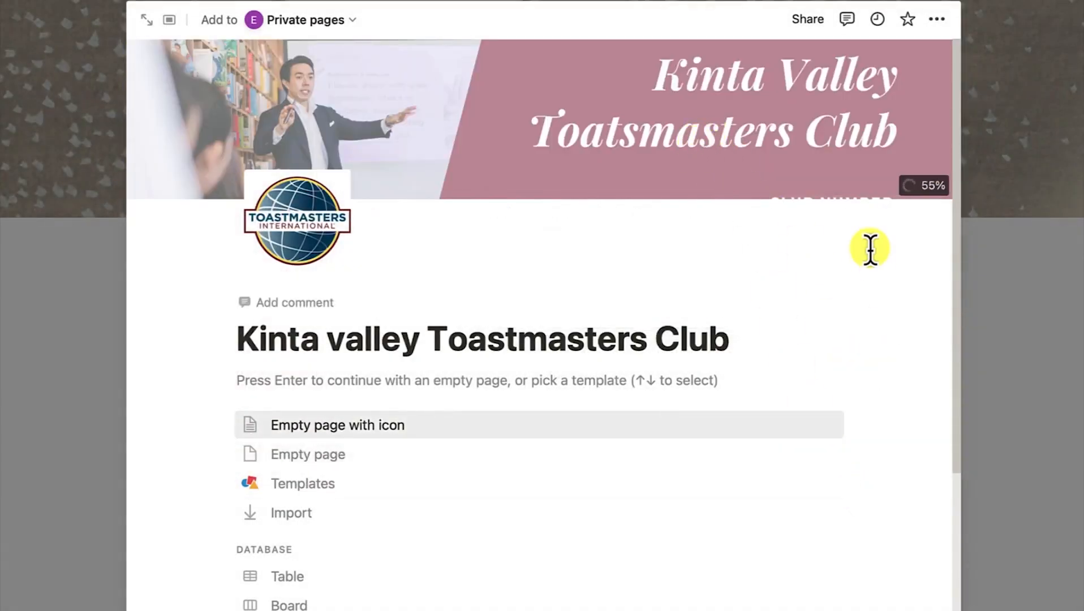
Step: Reposition the banner cover slightly downward so the club number line is cut off, and save the position
{"action": "mouse_move", "coordinate": [612, 120]}
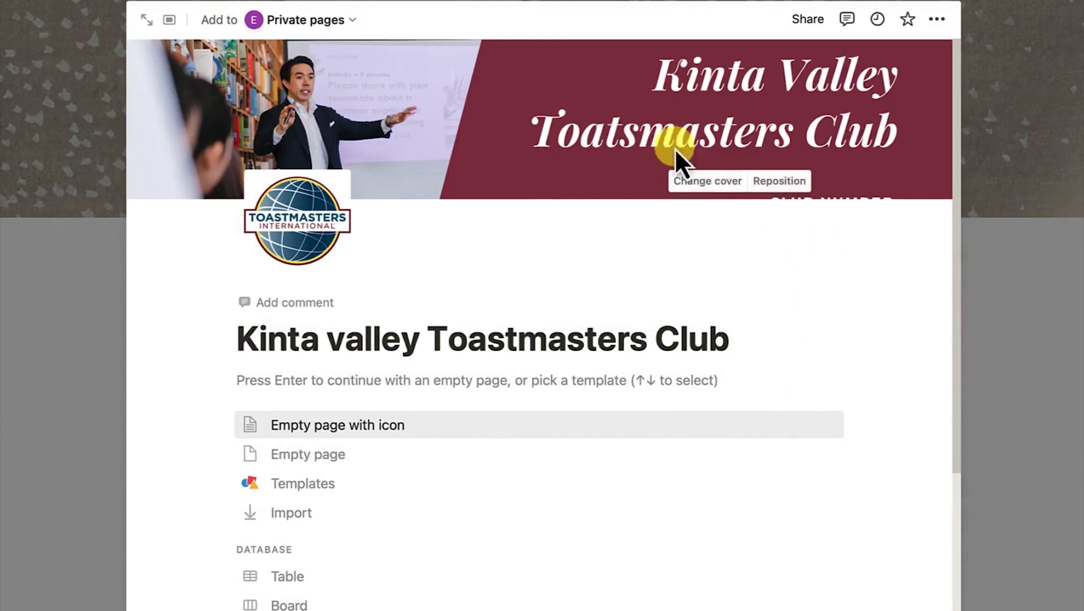
{"action": "left_click", "coordinate": [784, 184]}
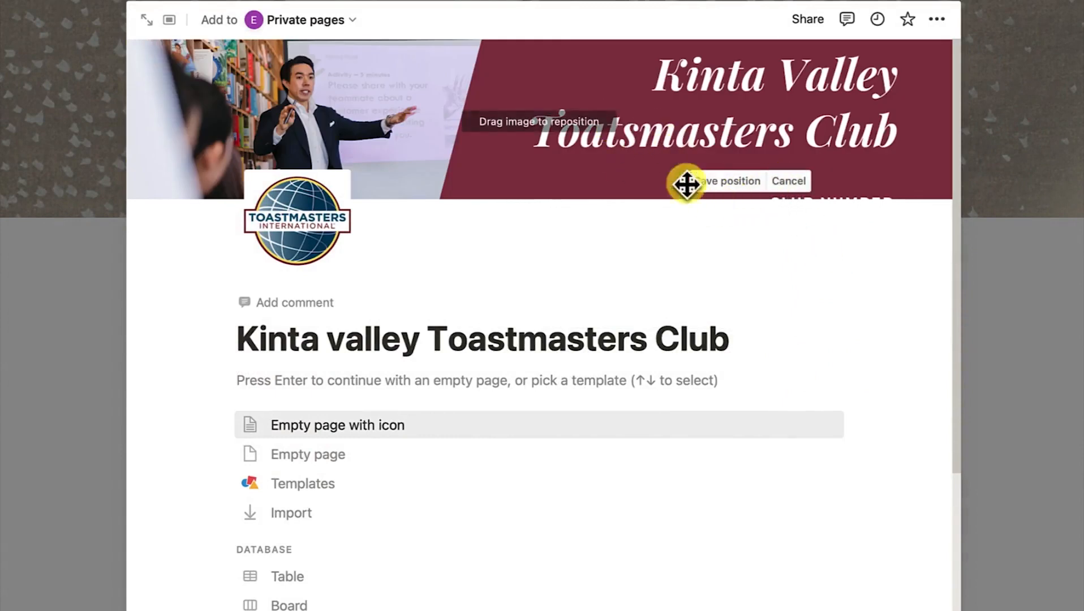
{"action": "mouse_move", "coordinate": [654, 119]}
{"action": "left_mouse_down"}
{"action": "mouse_move", "coordinate": [649, 135]}
{"action": "mouse_move", "coordinate": [658, 130]}
{"action": "left_mouse_up"}
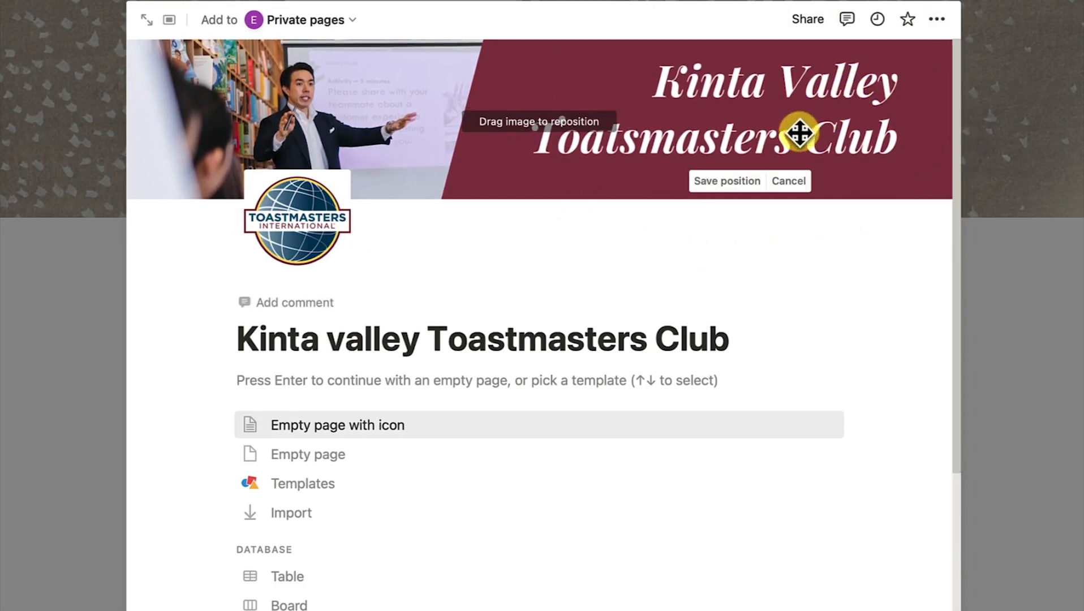
{"action": "left_click", "coordinate": [726, 187]}
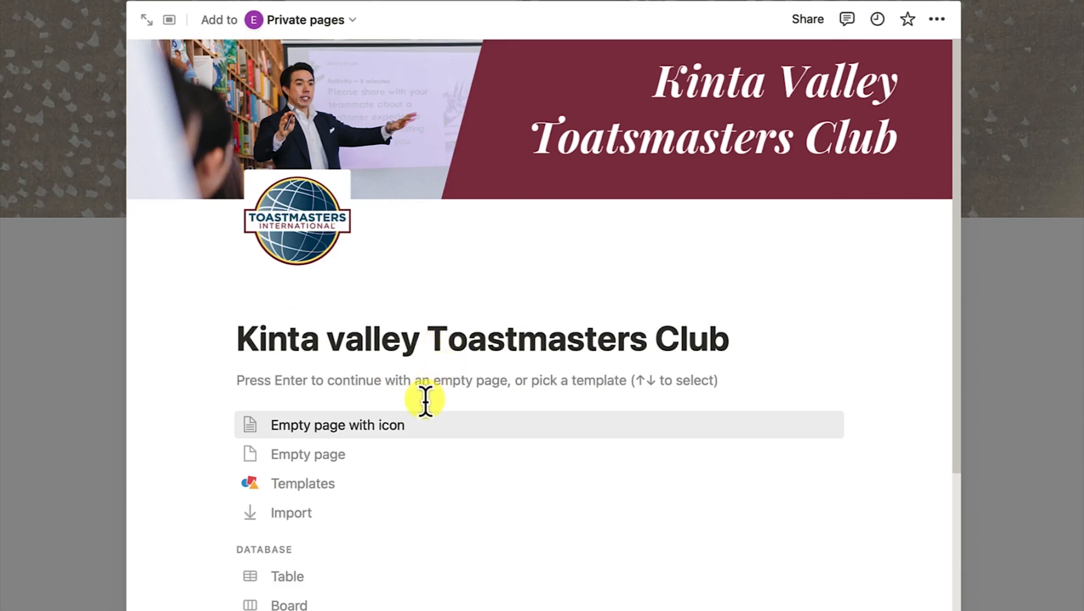
Step: Start the page content with the "Empty page with icon" option
{"action": "scroll", "coordinate": [424, 436], "scroll_direction": "down", "scroll_amount": 1}
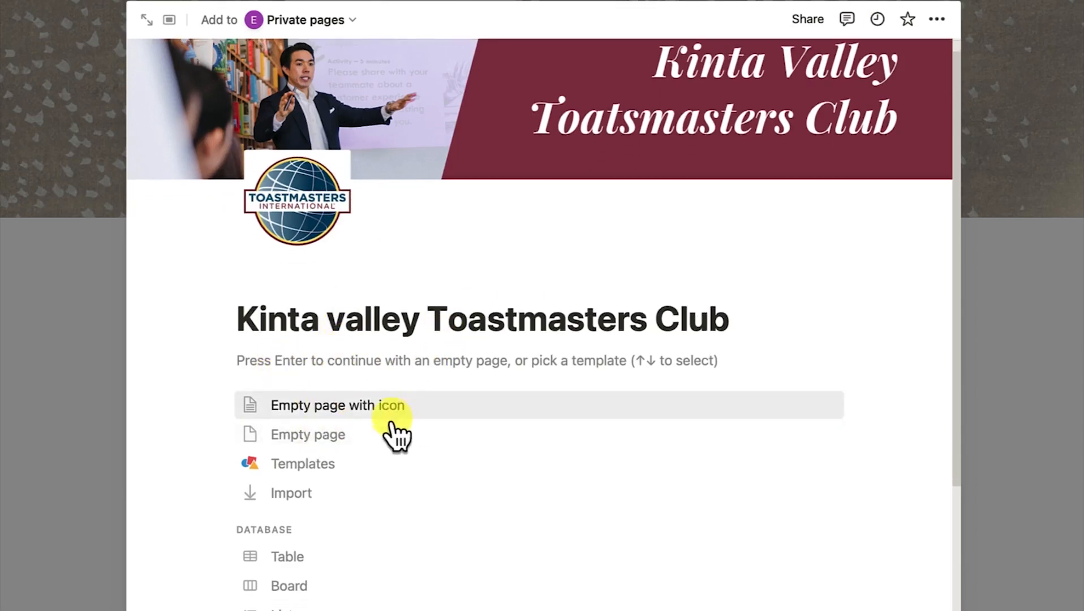
{"action": "scroll", "coordinate": [395, 441], "scroll_direction": "down", "scroll_amount": 1}
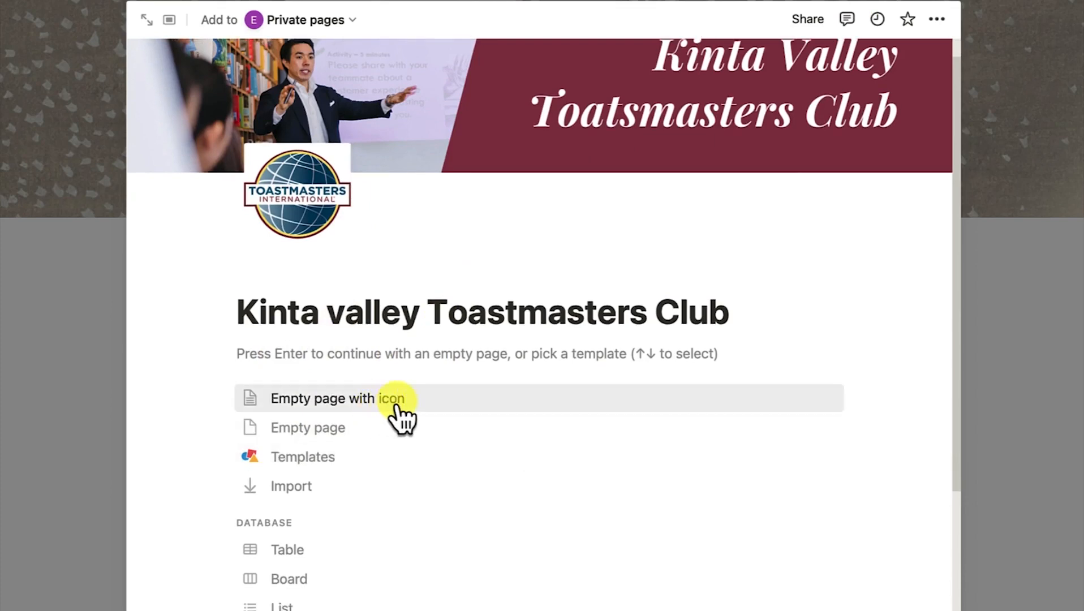
{"action": "key", "text": "Return"}
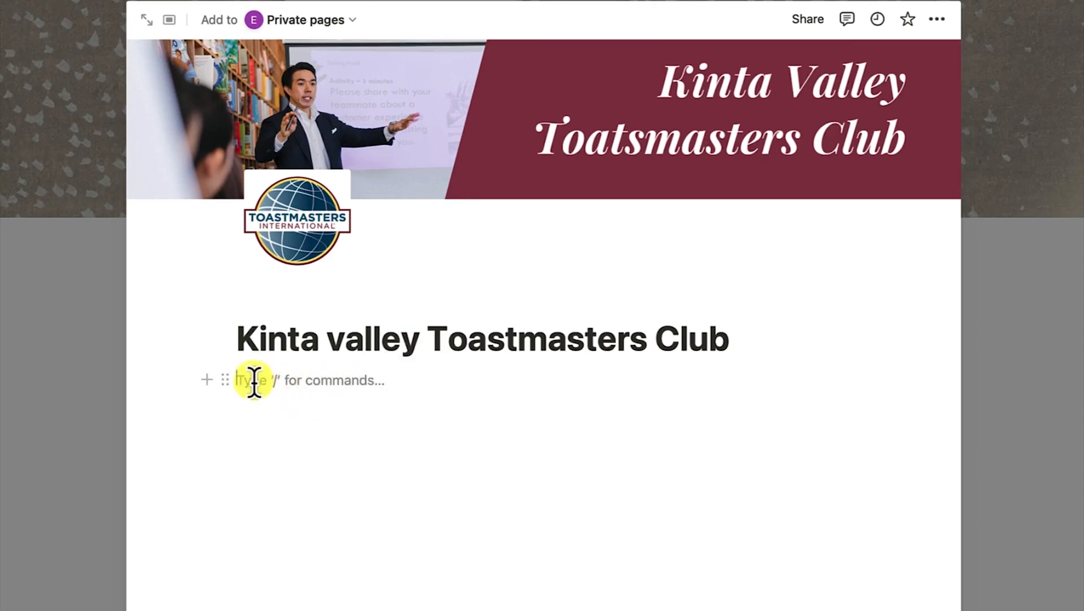
Step: Look through the block types available for the page, from basic blocks through media to the database views
{"action": "left_click", "coordinate": [207, 385]}
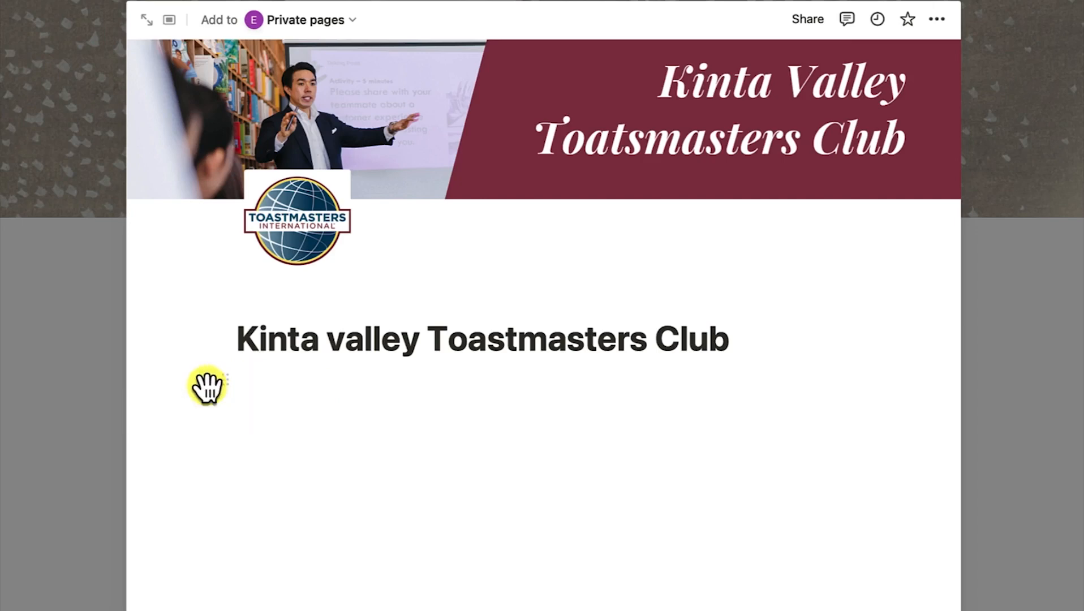
{"action": "scroll", "coordinate": [369, 495], "scroll_direction": "down", "scroll_amount": 2}
{"action": "scroll", "coordinate": [365, 486], "scroll_direction": "down", "scroll_amount": 10}
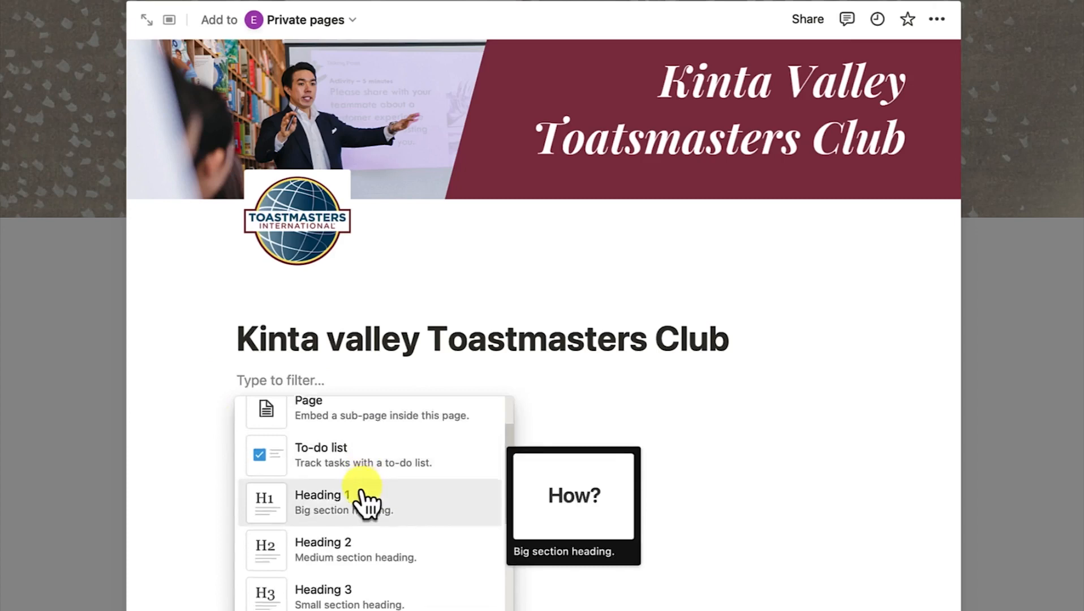
{"action": "scroll", "coordinate": [365, 496], "scroll_direction": "up", "scroll_amount": 12}
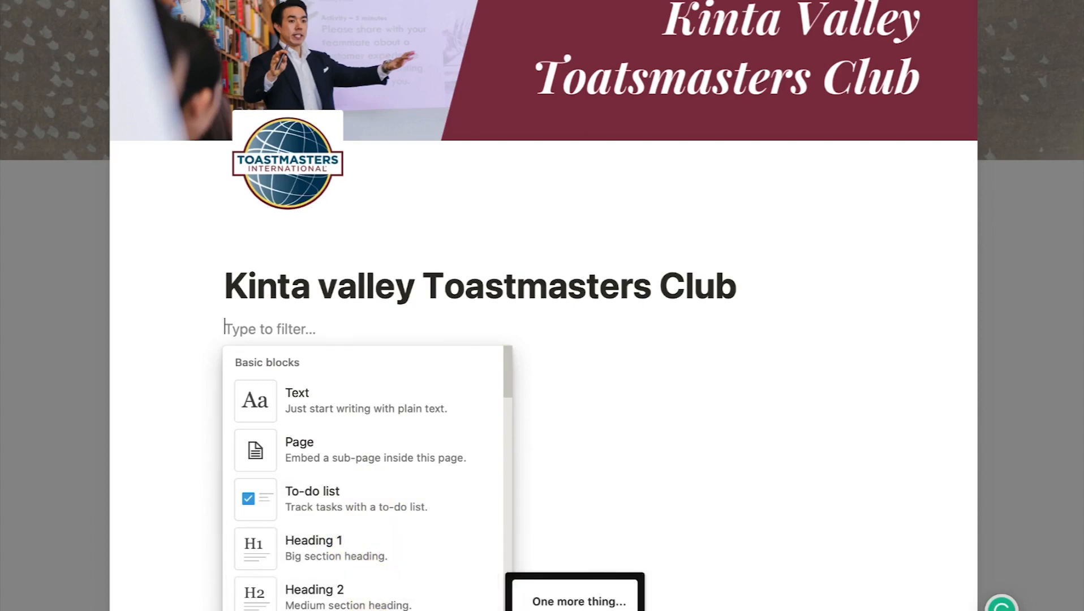
{"action": "scroll", "coordinate": [365, 602], "scroll_direction": "down", "scroll_amount": 5}
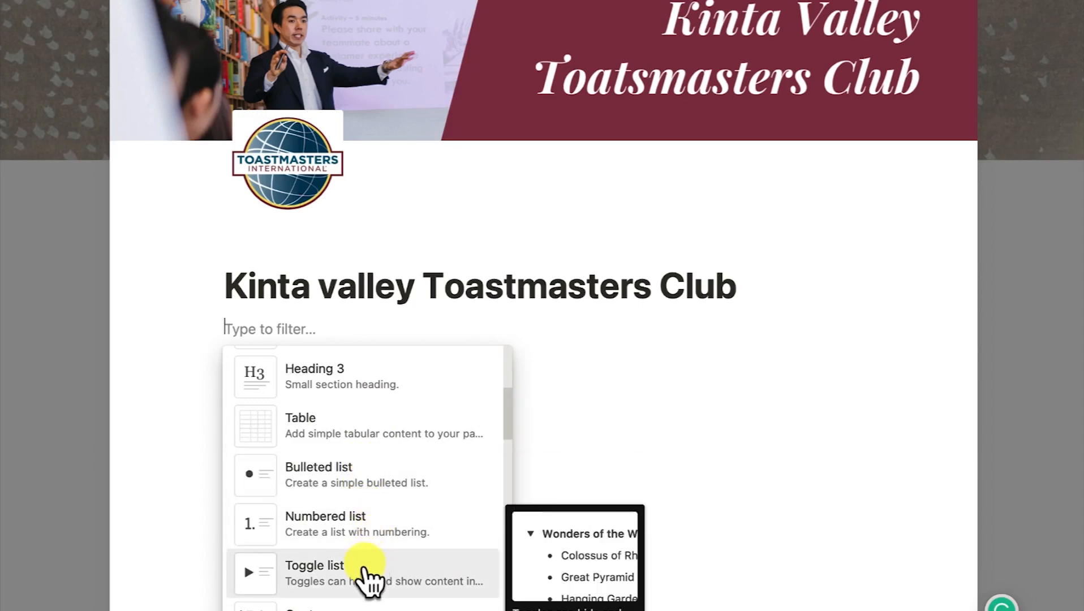
{"action": "scroll", "coordinate": [362, 576], "scroll_direction": "down", "scroll_amount": 5}
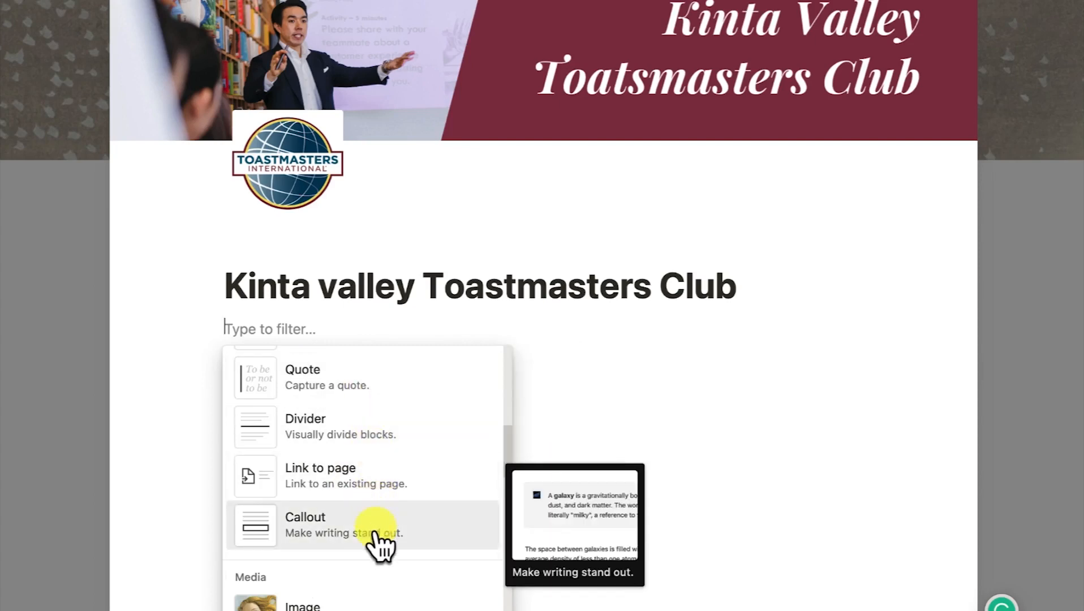
{"action": "scroll", "coordinate": [380, 543], "scroll_direction": "down", "scroll_amount": 3}
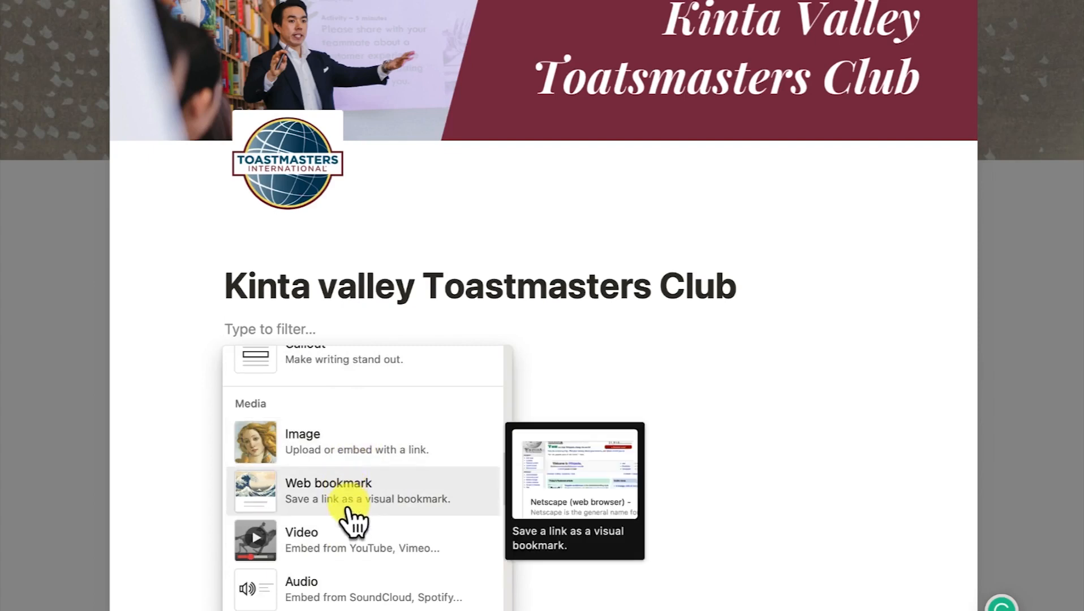
{"action": "scroll", "coordinate": [362, 596], "scroll_direction": "down", "scroll_amount": 4}
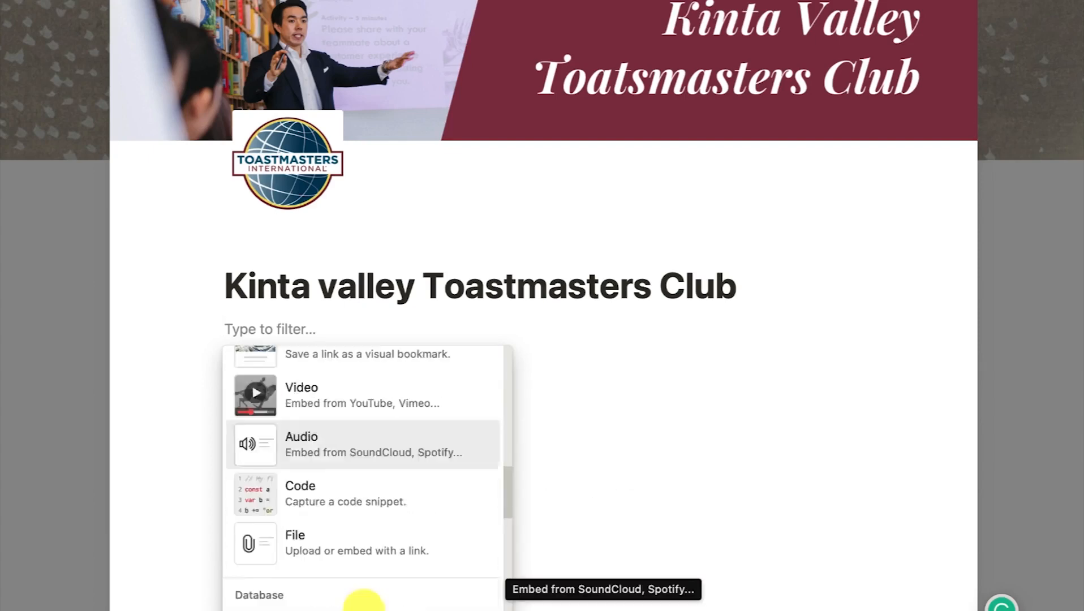
{"action": "scroll", "coordinate": [373, 523], "scroll_direction": "down", "scroll_amount": 1}
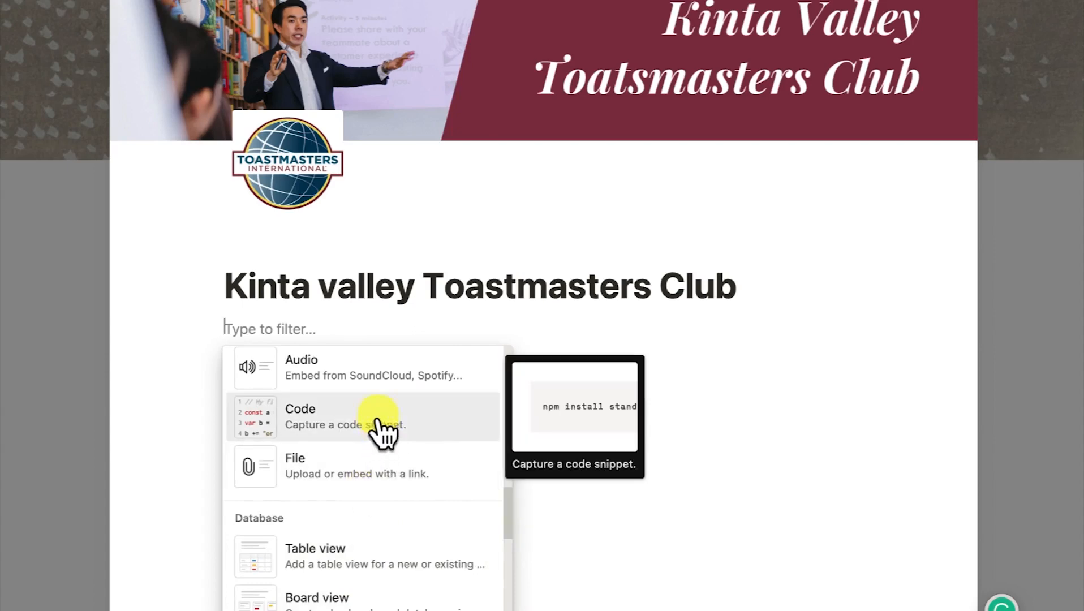
{"action": "scroll", "coordinate": [390, 578], "scroll_direction": "down", "scroll_amount": 2}
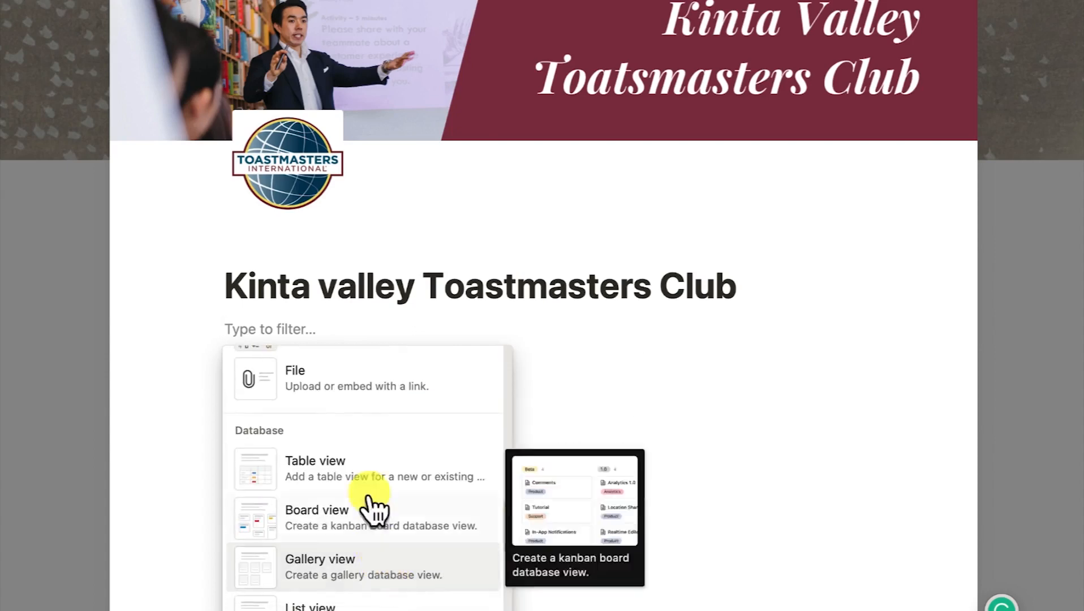
{"action": "scroll", "coordinate": [375, 602], "scroll_direction": "down", "scroll_amount": 1}
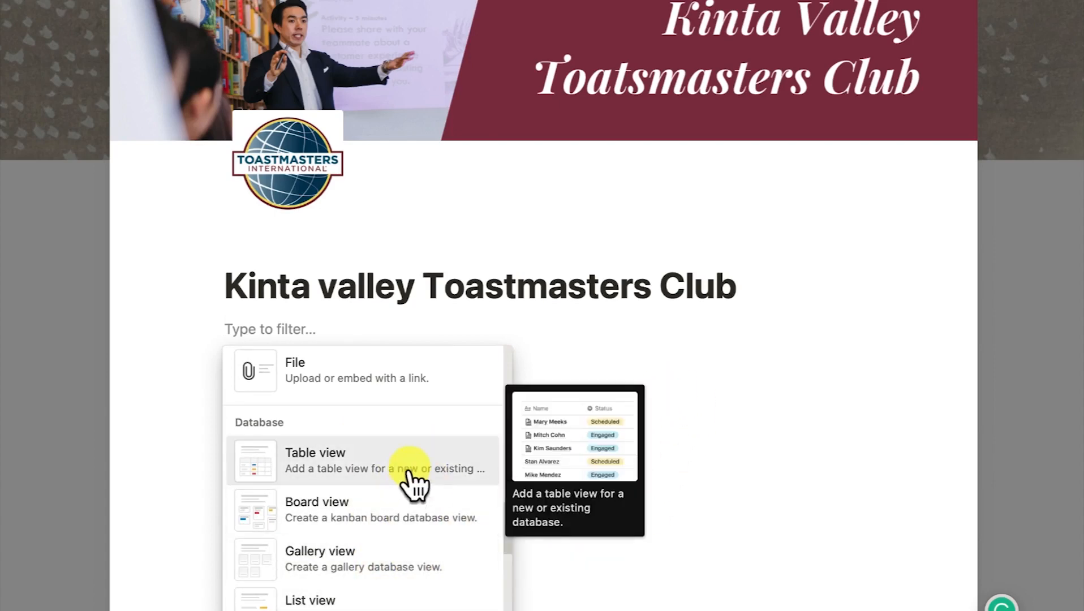
{"action": "scroll", "coordinate": [410, 473], "scroll_direction": "up", "scroll_amount": 1}
{"action": "scroll", "coordinate": [410, 479], "scroll_direction": "up", "scroll_amount": 10}
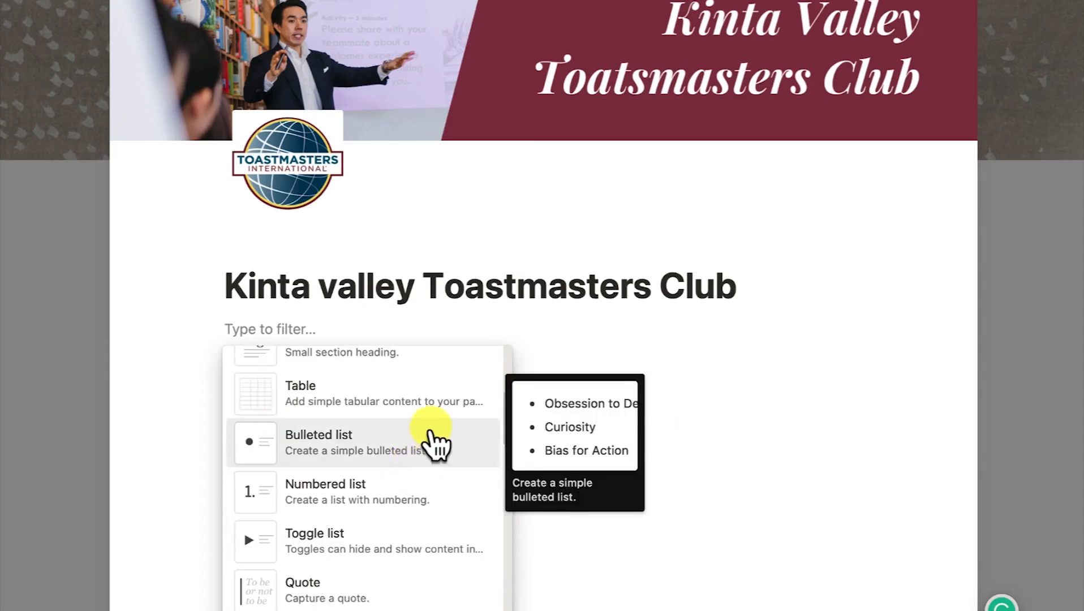
{"action": "left_click", "coordinate": [757, 436]}
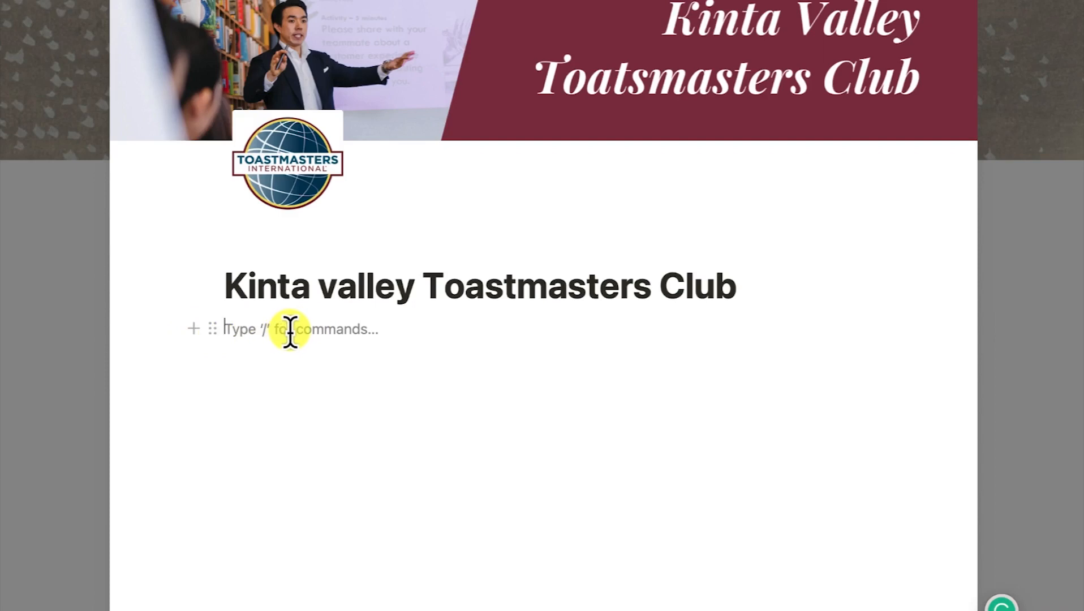
Step: Add a text block reading "Welcome to Kinta Valley Toastmasters Club. We do conduct our meetings on 1st and 3rd thursdays of every month."
{"action": "type", "text": "/"}
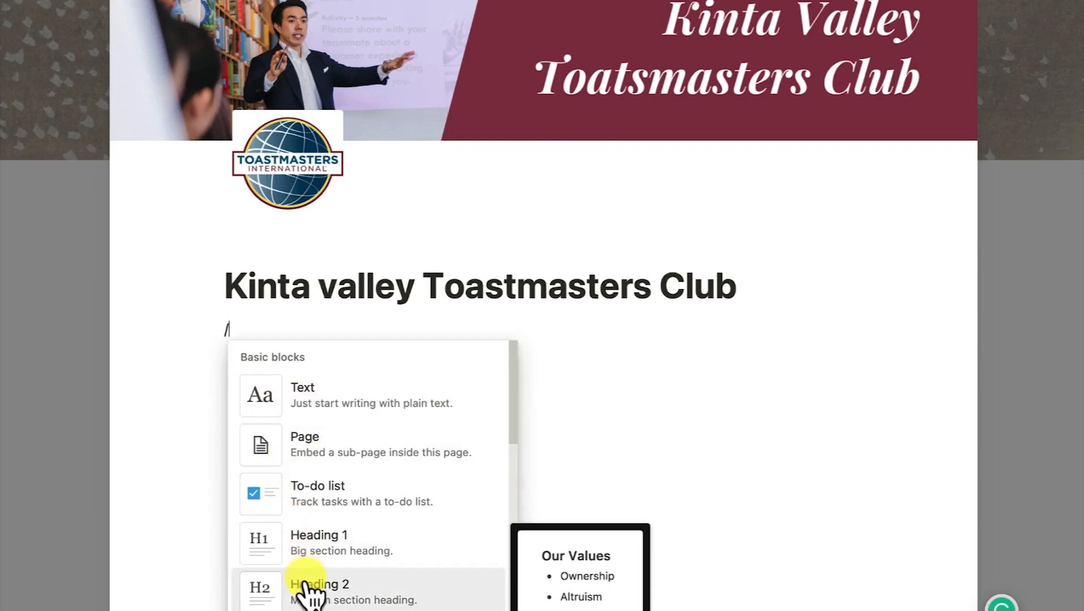
{"action": "scroll", "coordinate": [294, 599], "scroll_direction": "down", "scroll_amount": 10}
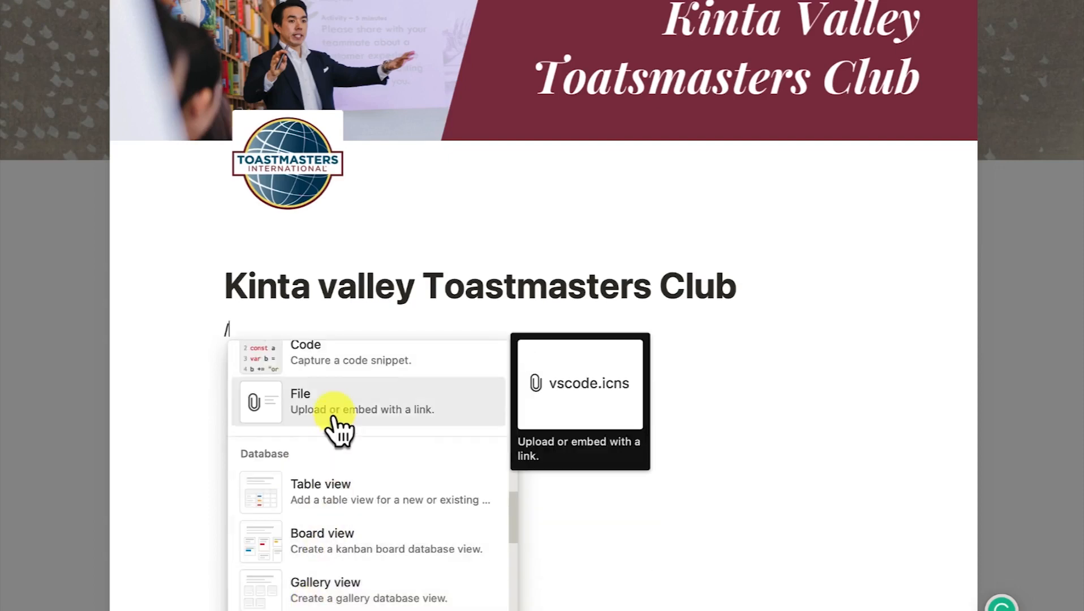
{"action": "scroll", "coordinate": [338, 430], "scroll_direction": "up", "scroll_amount": 10}
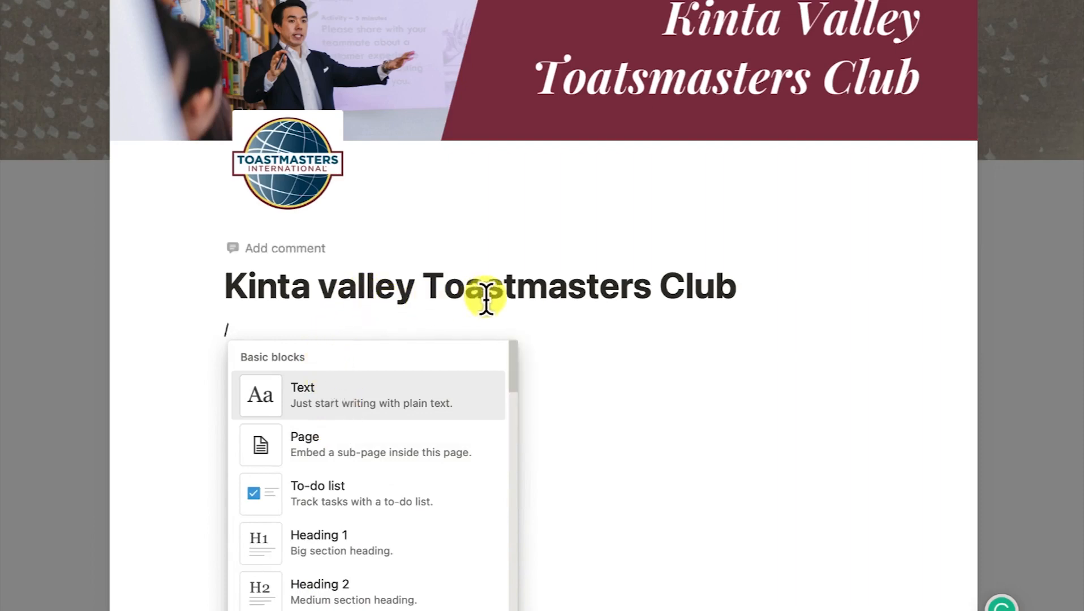
{"action": "left_click", "coordinate": [340, 412]}
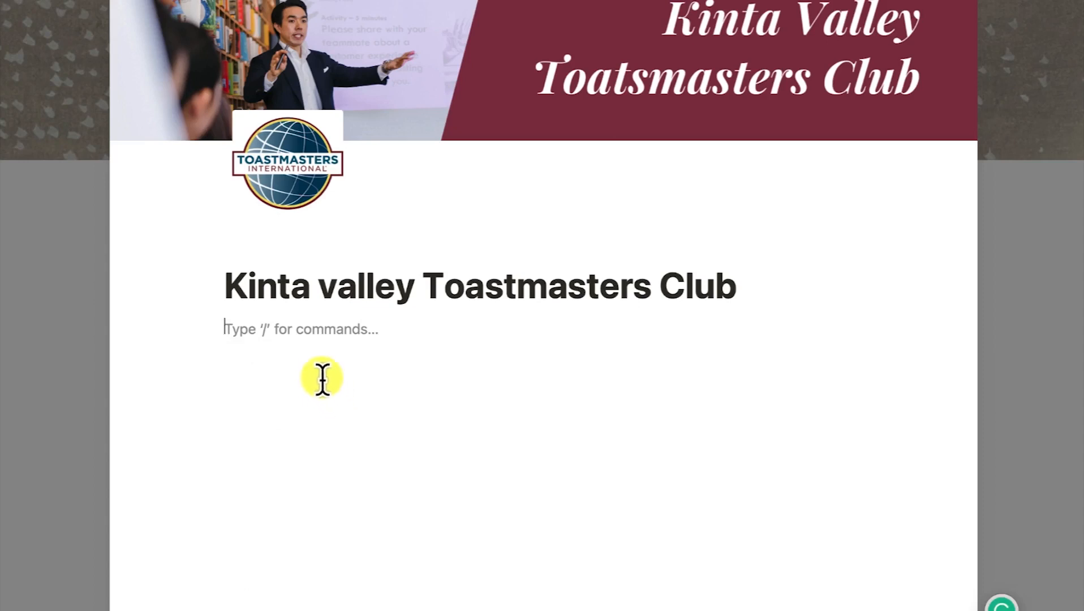
{"action": "type", "text": "Welcome to Kinta Valley Toastmasters Club. We do conduct our meetings on 1st and 3rd thursdays of every month."}
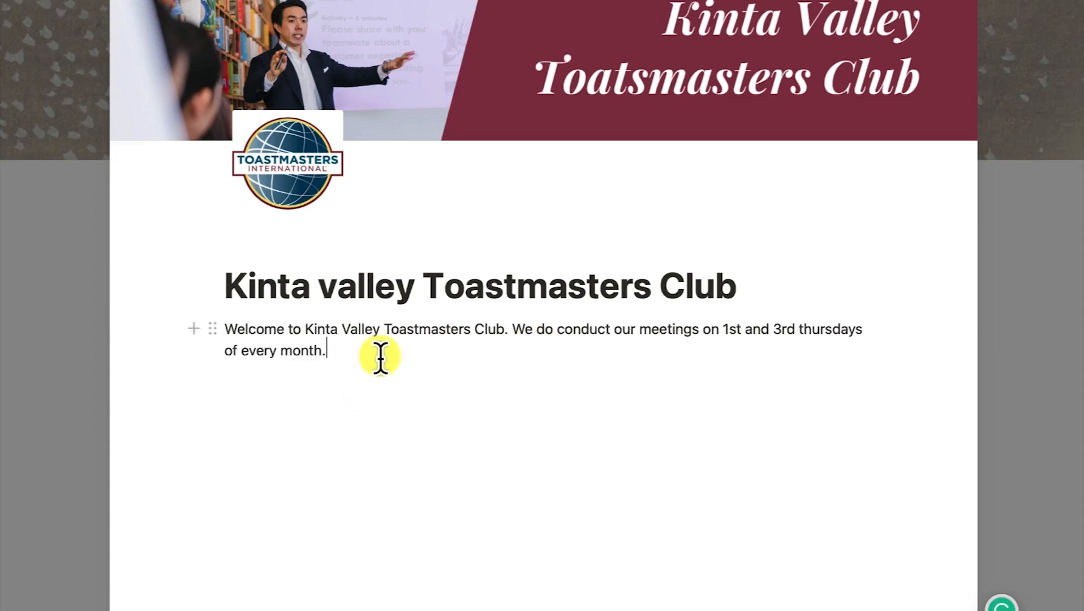
Step: Add a Heading 1 block below the welcome text reading "Meeting dates for February and March"
{"action": "key", "text": "Return"}
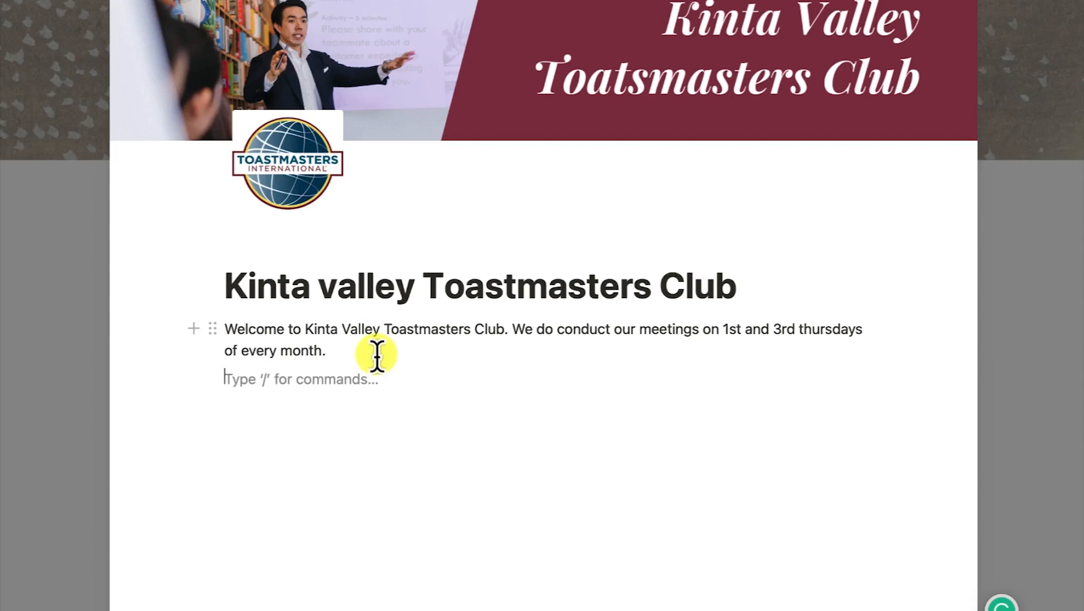
{"action": "type", "text": "/"}
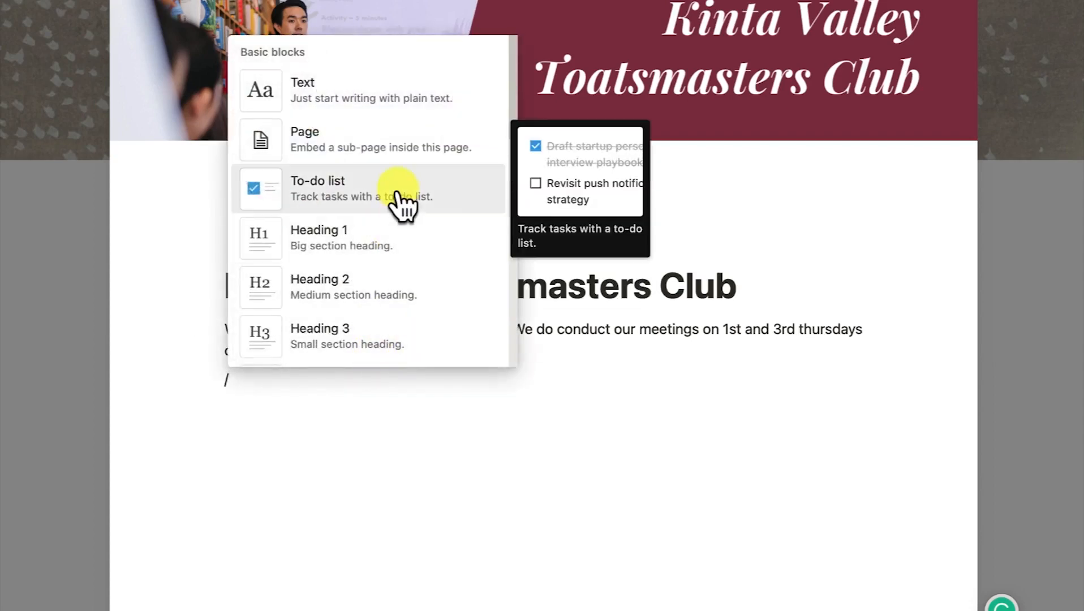
{"action": "left_click", "coordinate": [383, 243]}
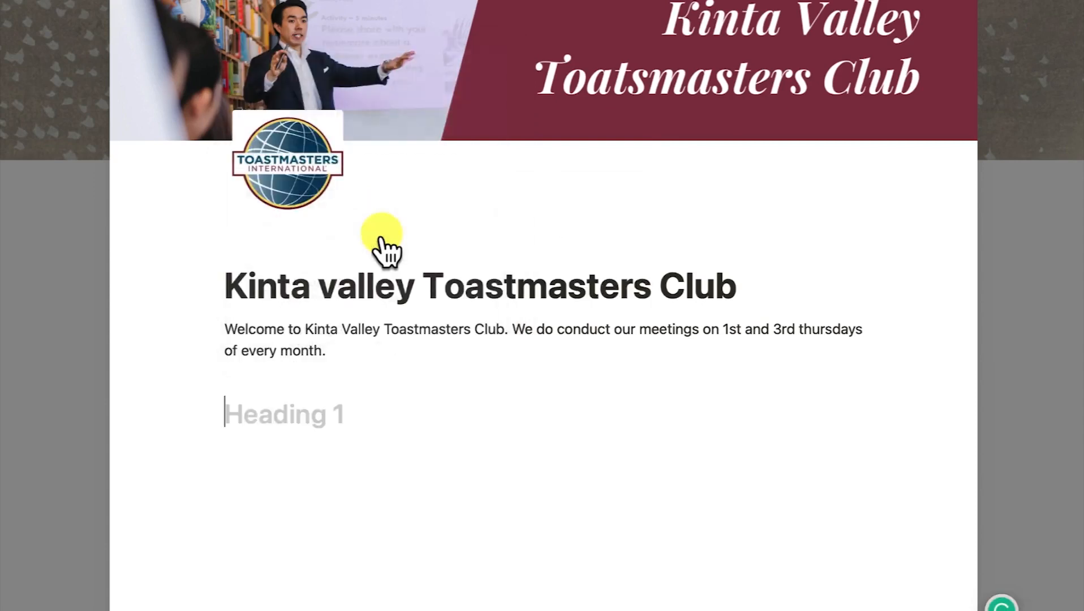
{"action": "type", "text": "Me"}
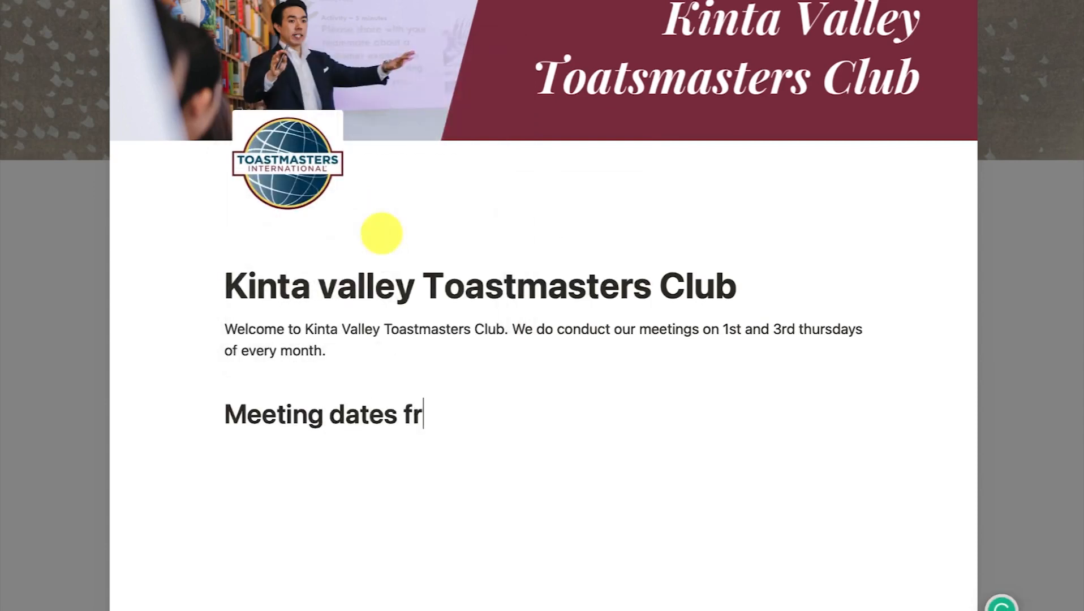
{"action": "type", "text": "eting dates for February and ma"}
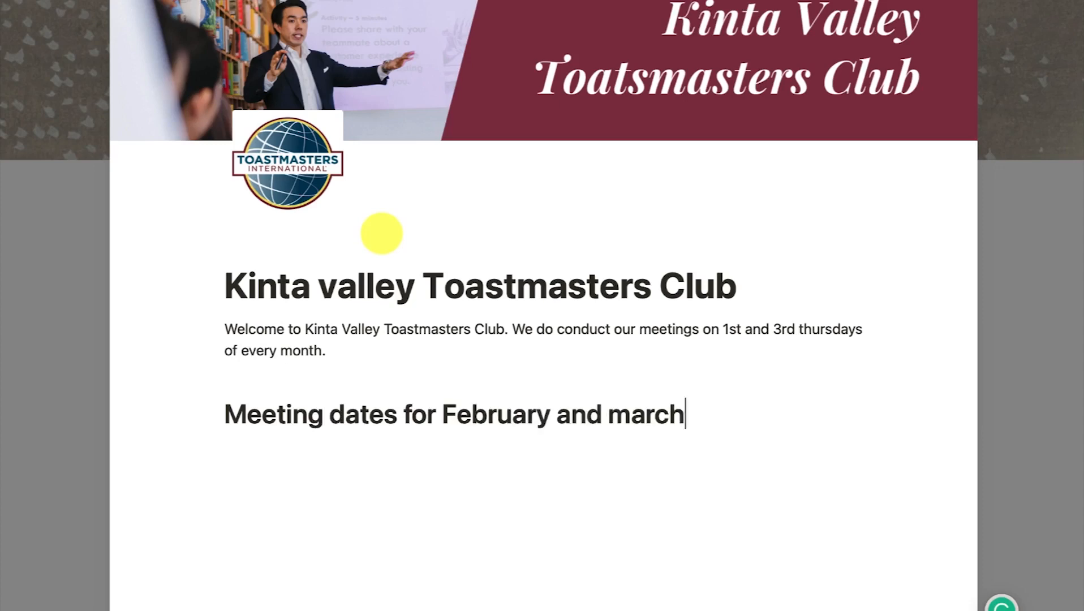
{"action": "type", "text": "rch"}
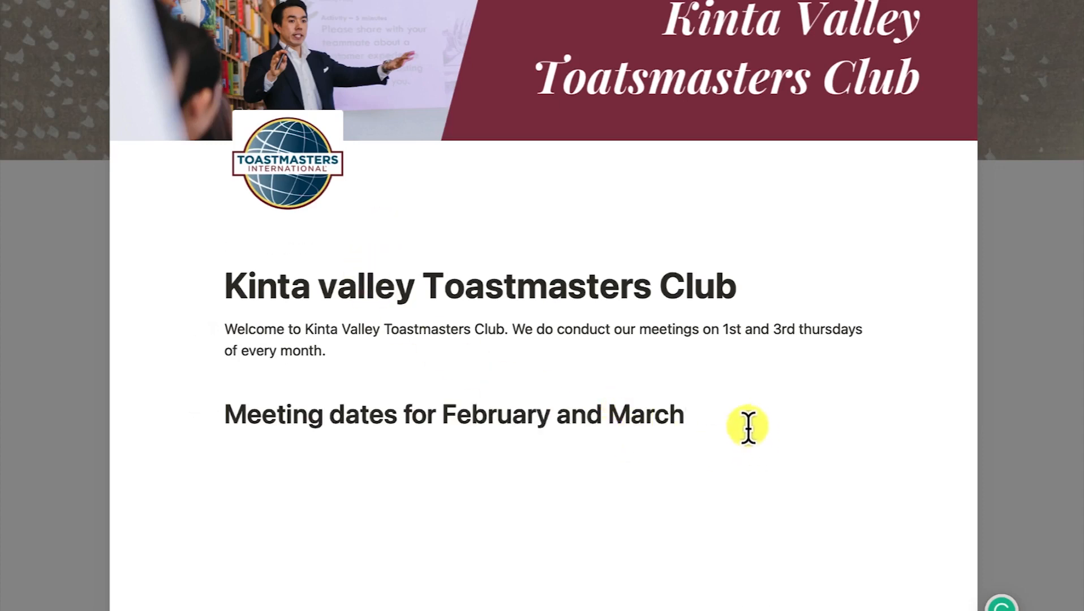
Step: Start a to-do list under the meeting dates heading with the item "2nd Feb. 2023"
{"action": "key", "text": "Return"}
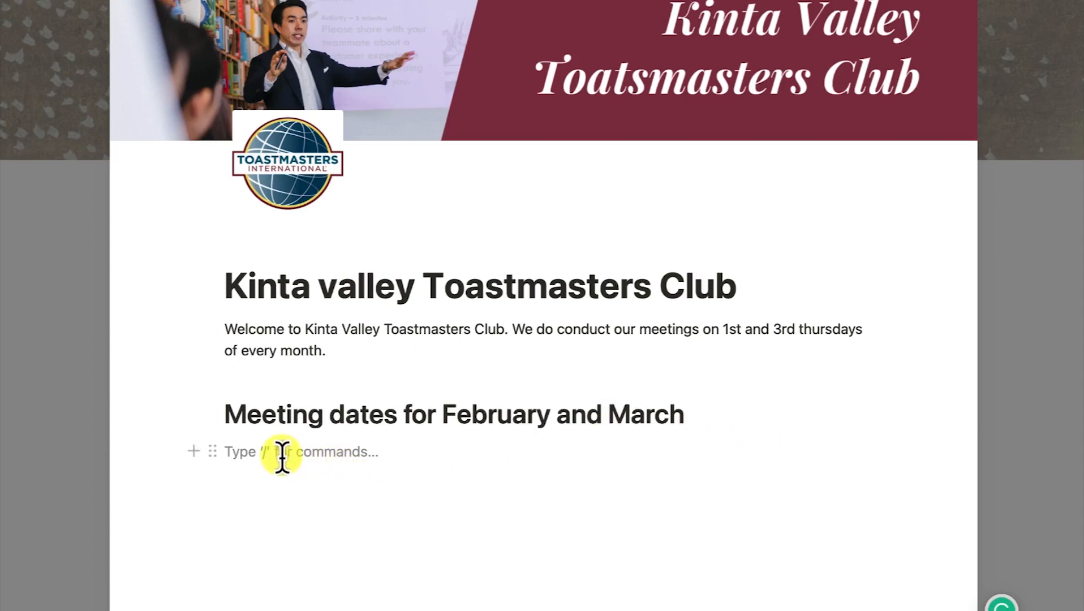
{"action": "type", "text": "/"}
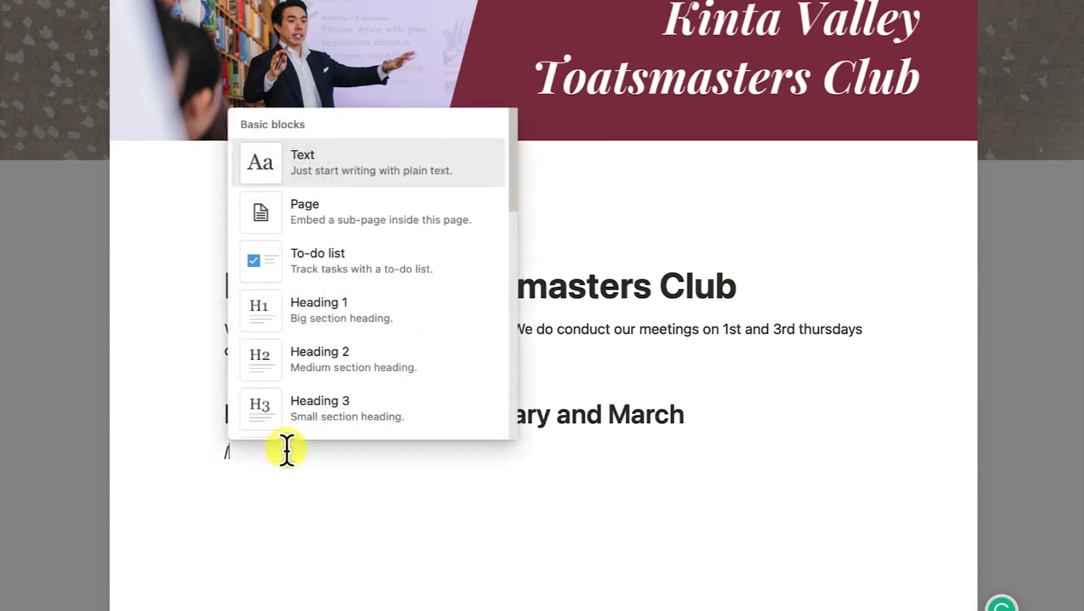
{"action": "left_click", "coordinate": [355, 265]}
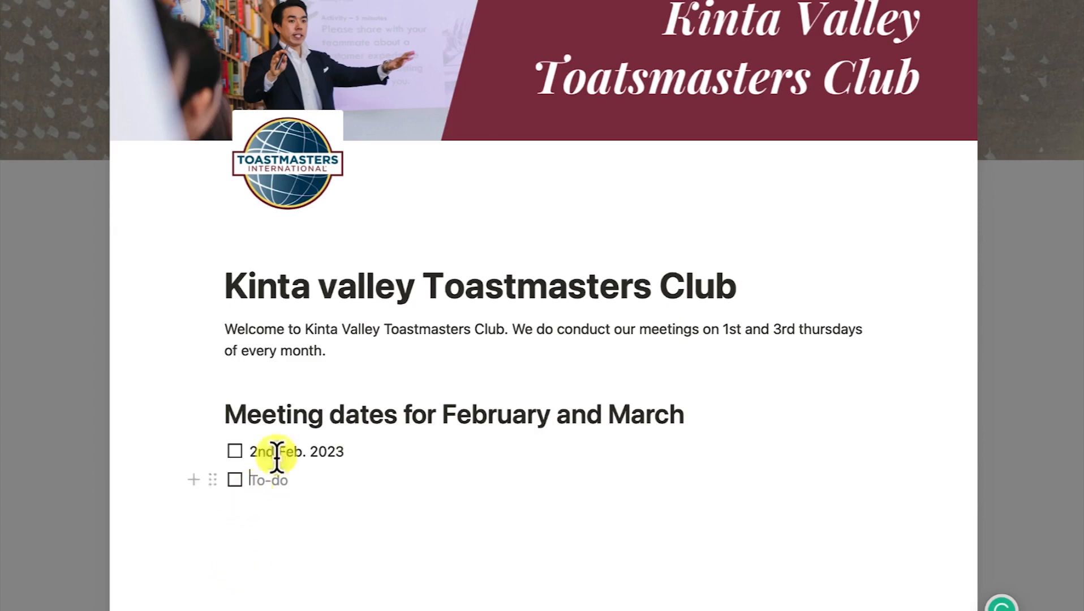
Step: Insert a Heading 2 block reading "February Meeting" between the meeting dates heading and the to-do list
{"action": "key", "text": "Return"}
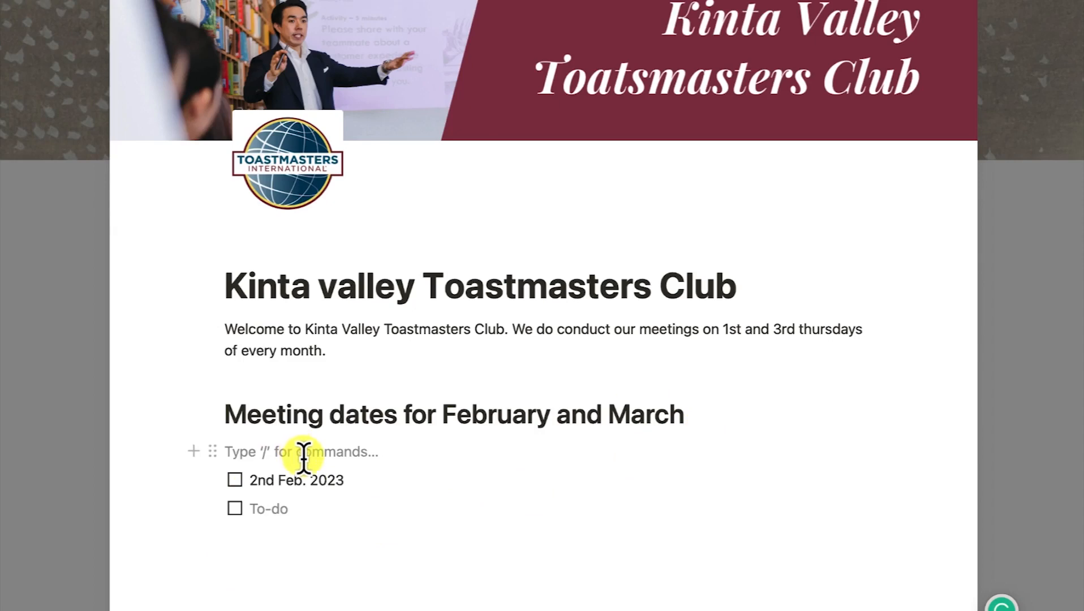
{"action": "type", "text": "/"}
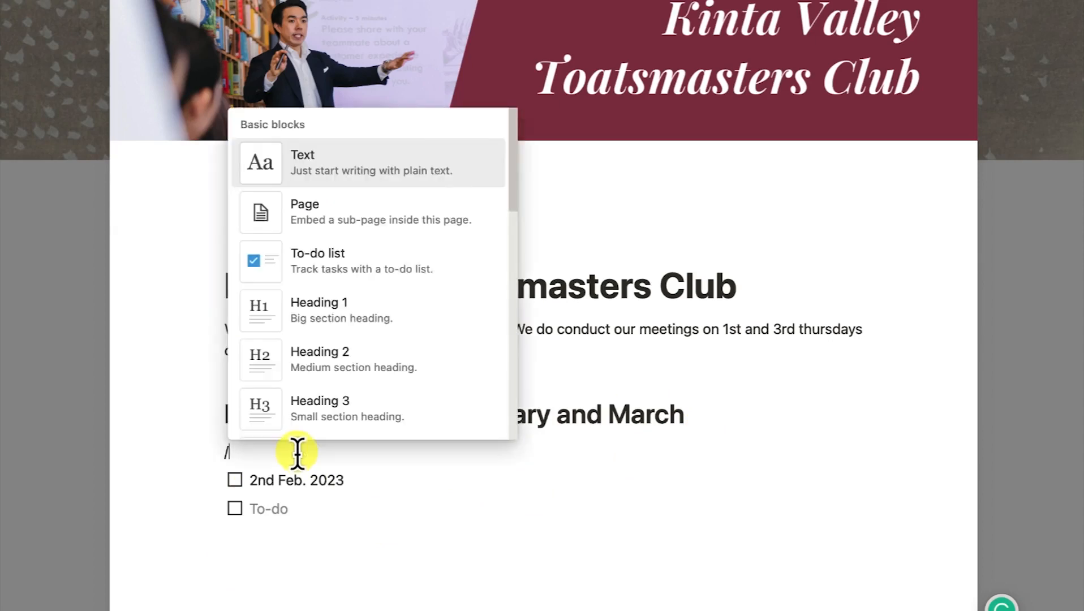
{"action": "left_click", "coordinate": [345, 373]}
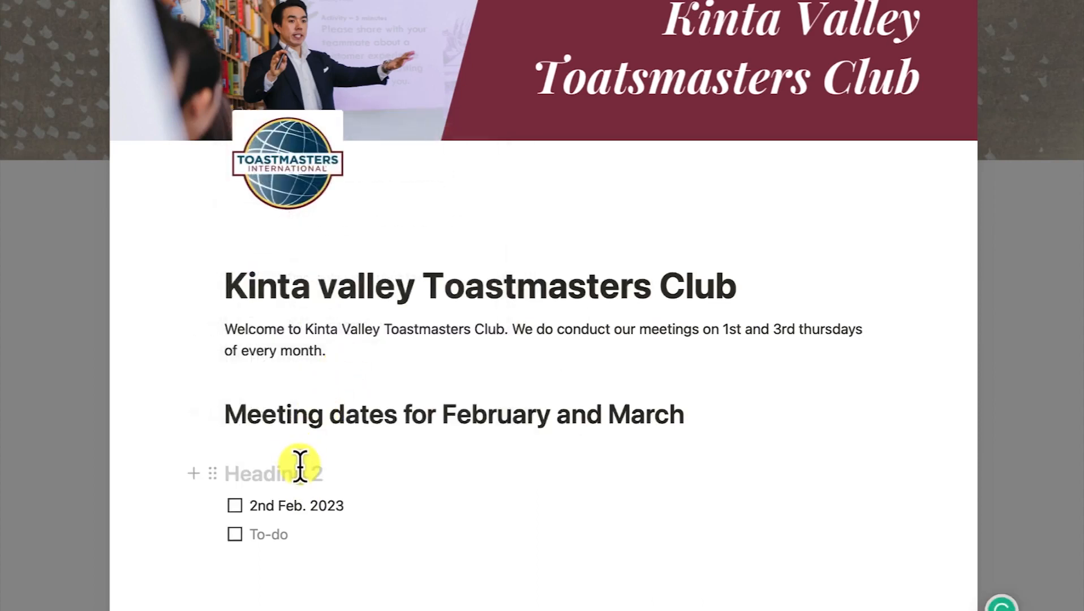
{"action": "type", "text": "February Meeting"}
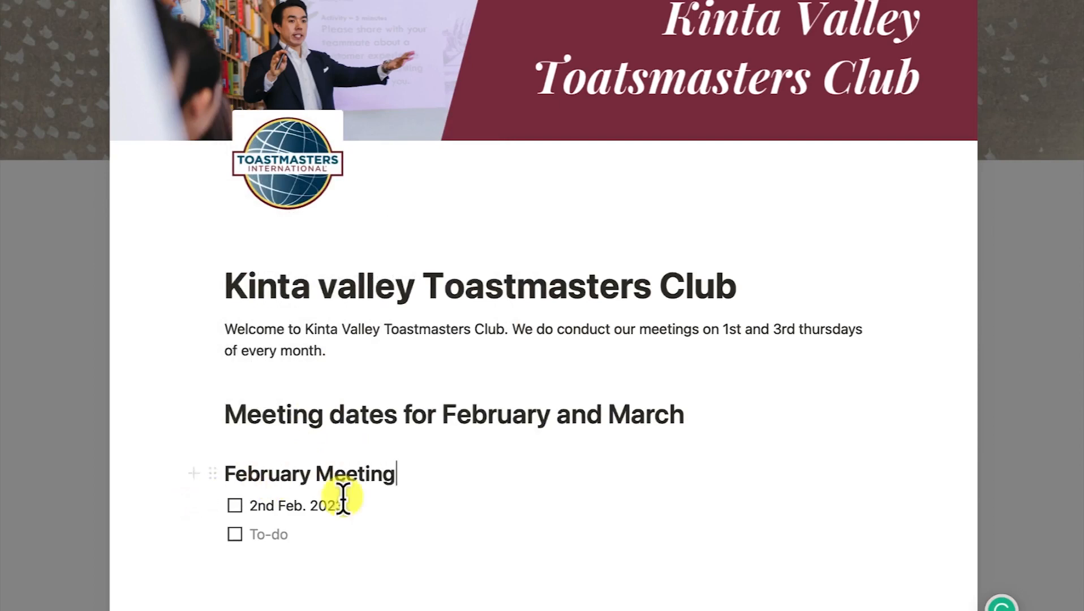
Step: Fill the second to-do item with "16th Feb. 2023", then end the list and leave a blank line below it
{"action": "left_click", "coordinate": [321, 539]}
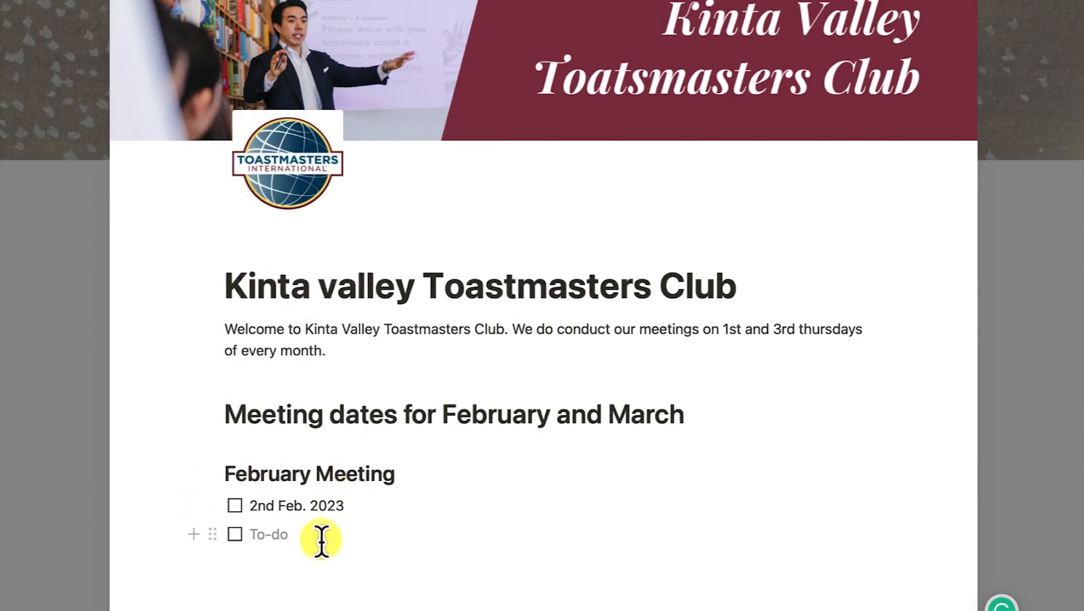
{"action": "type", "text": "16th Feb. 2023"}
{"action": "key", "text": "Return"}
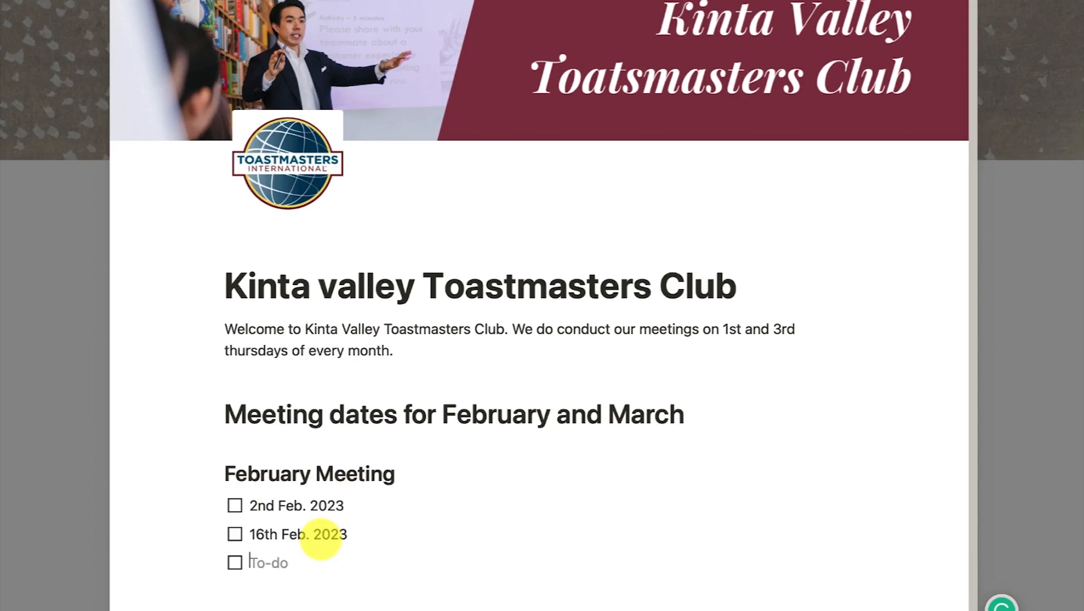
{"action": "key", "text": "Return"}
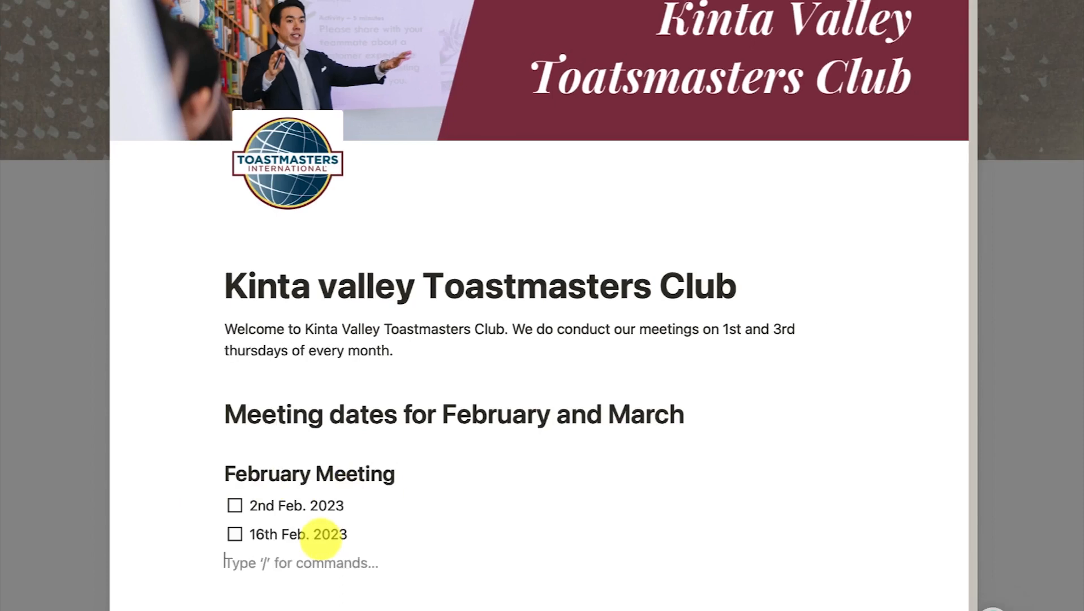
{"action": "key", "text": "Return"}
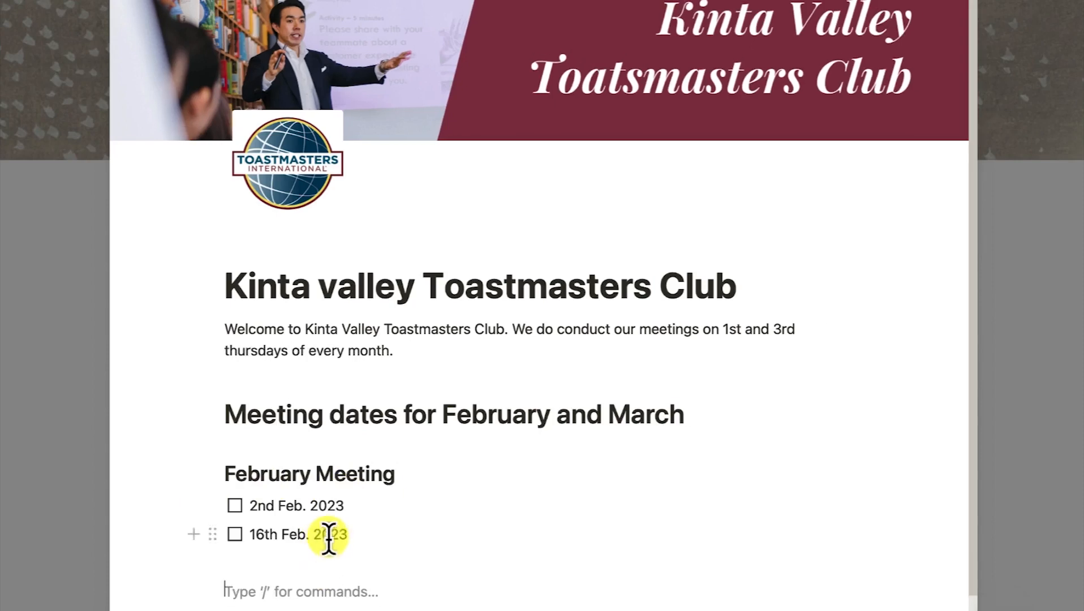
{"action": "scroll", "coordinate": [329, 538], "scroll_direction": "down", "scroll_amount": 1}
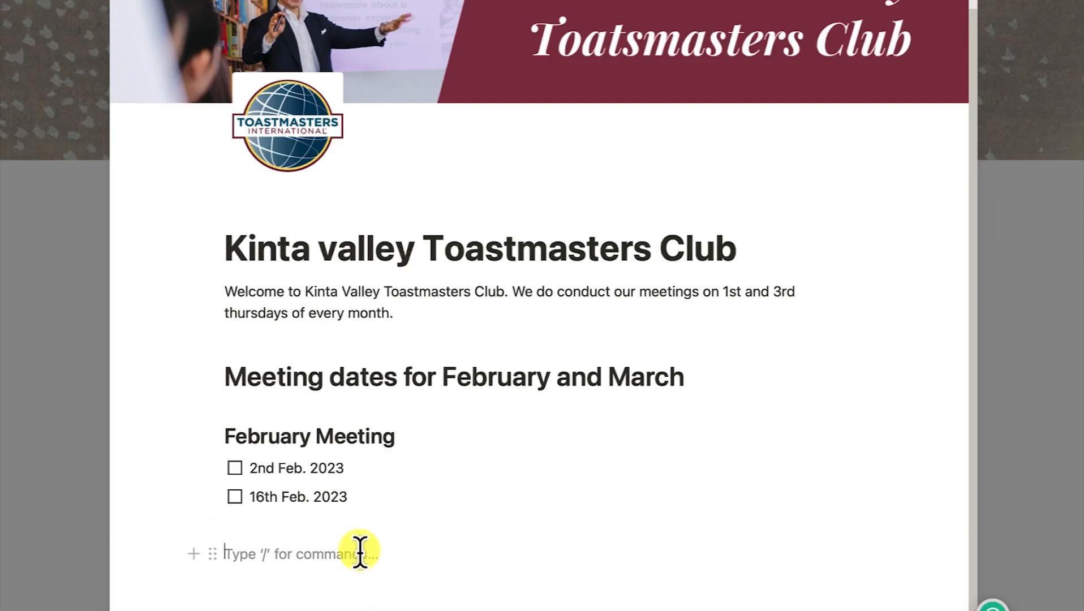
Step: Add a Heading 2 block reading "March Meeting" below the February to-do list
{"action": "type", "text": "/"}
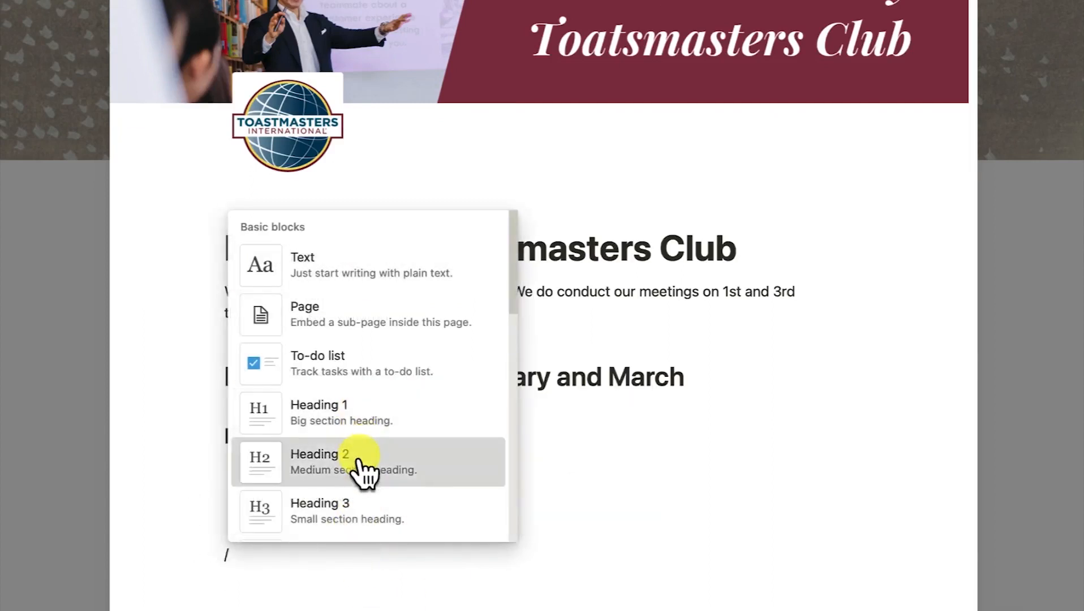
{"action": "left_click", "coordinate": [365, 472]}
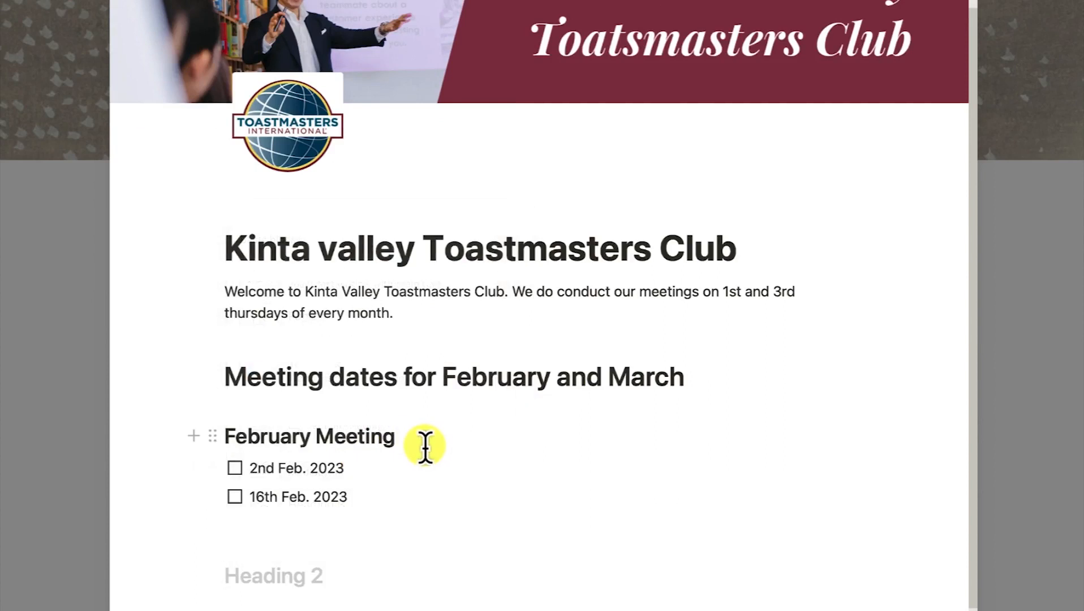
{"action": "type", "text": "March Meeting"}
{"action": "key", "text": "Return"}
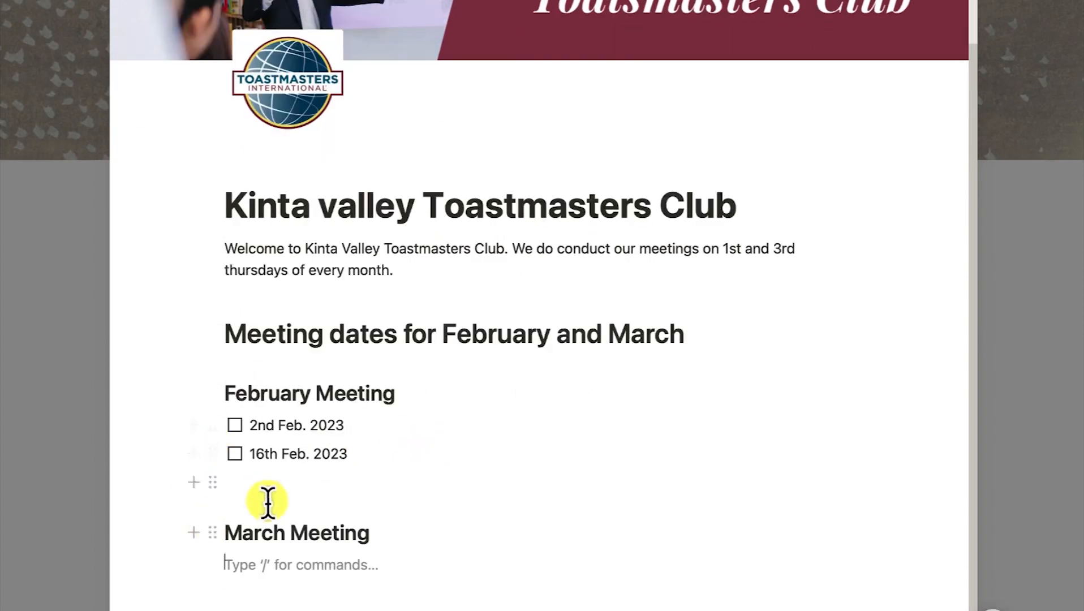
Step: Create a to-do list under March Meeting with "2nd Mar. 2023" and "16th Mar. 2023", then end the list and leave a blank line
{"action": "type", "text": "/"}
{"action": "left_click", "coordinate": [351, 374]}
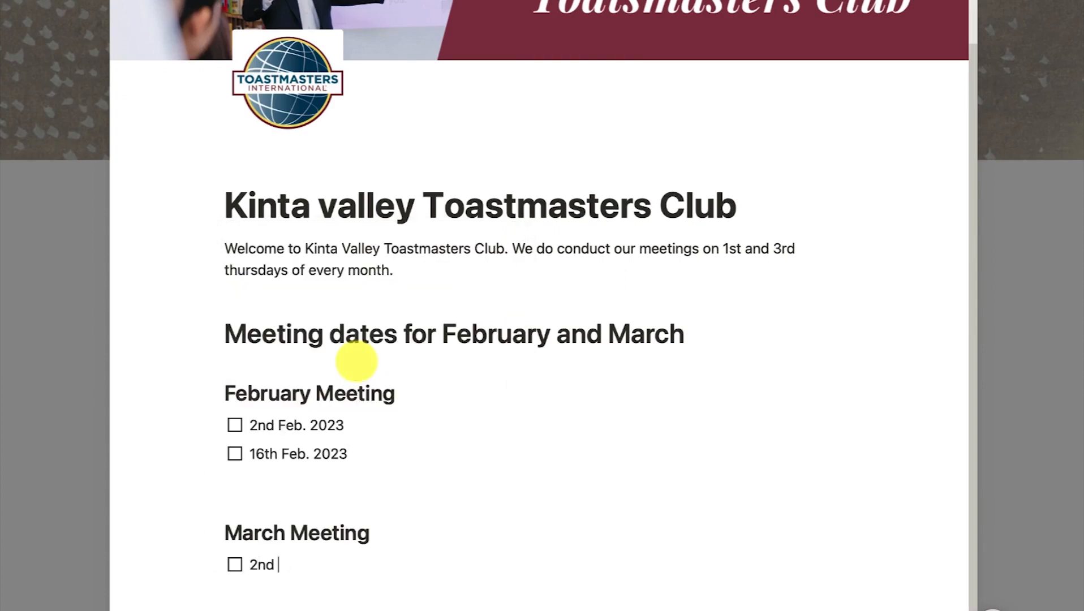
{"action": "type", "text": "Mar. 2023"}
{"action": "key", "text": "Return"}
{"action": "type", "text": "16th Mar. 2023"}
{"action": "key", "text": "Return"}
{"action": "key", "text": "BackSpace"}
{"action": "key", "text": "BackSpace"}
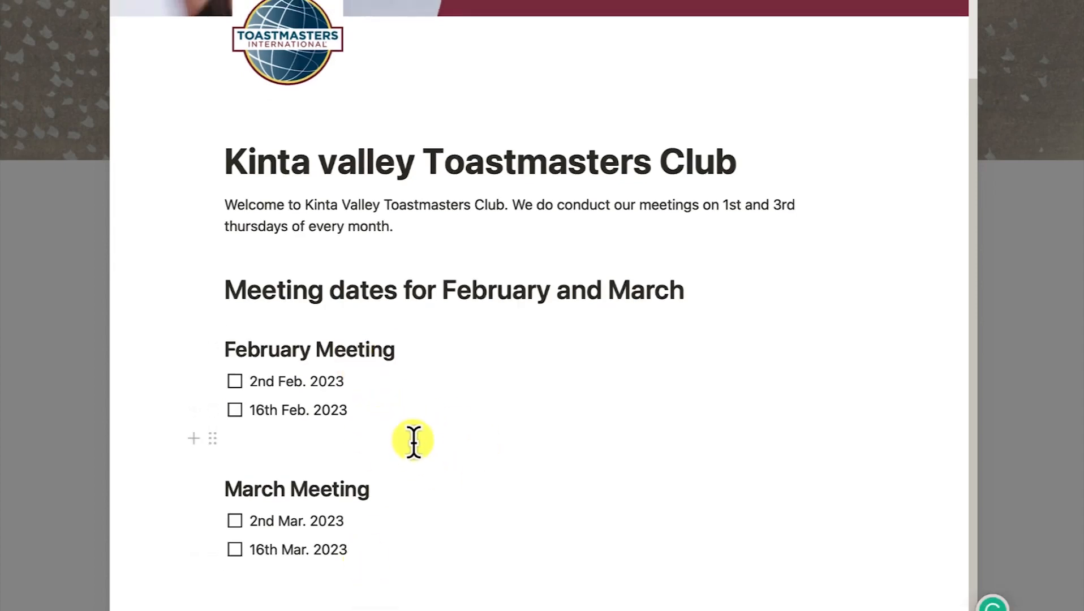
{"action": "key", "text": "Return"}
{"action": "key", "text": "Return"}
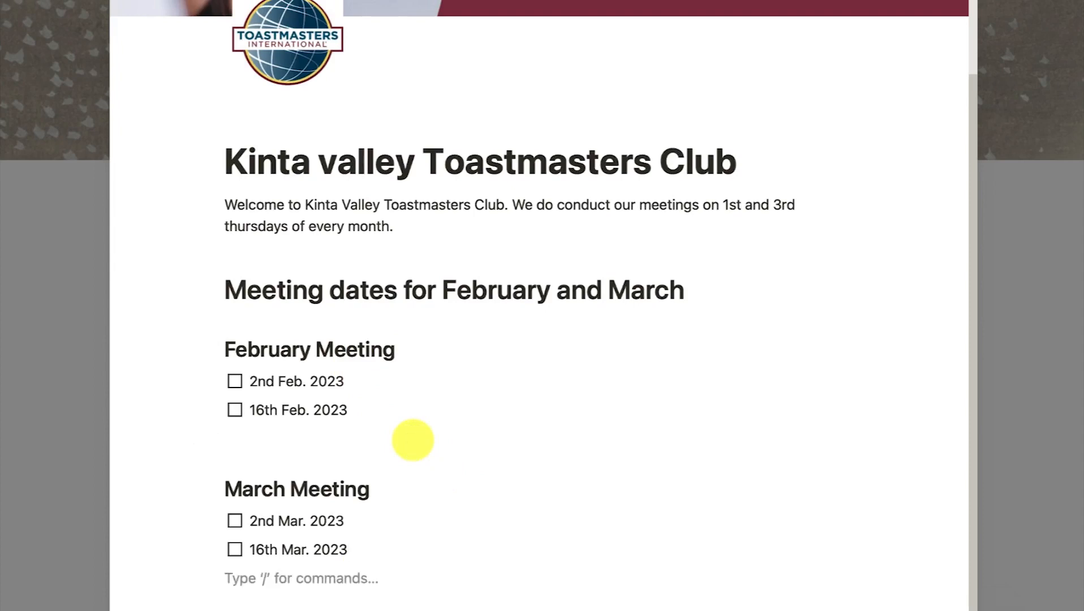
{"action": "scroll", "coordinate": [413, 440], "scroll_direction": "down", "scroll_amount": 2}
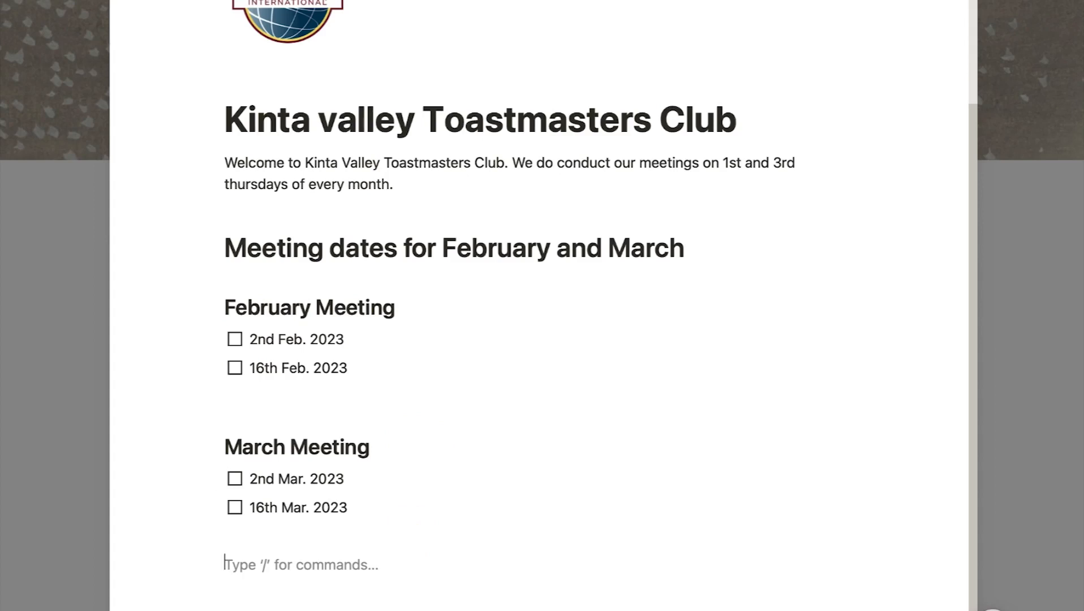
{"action": "type", "text": "Mee"}
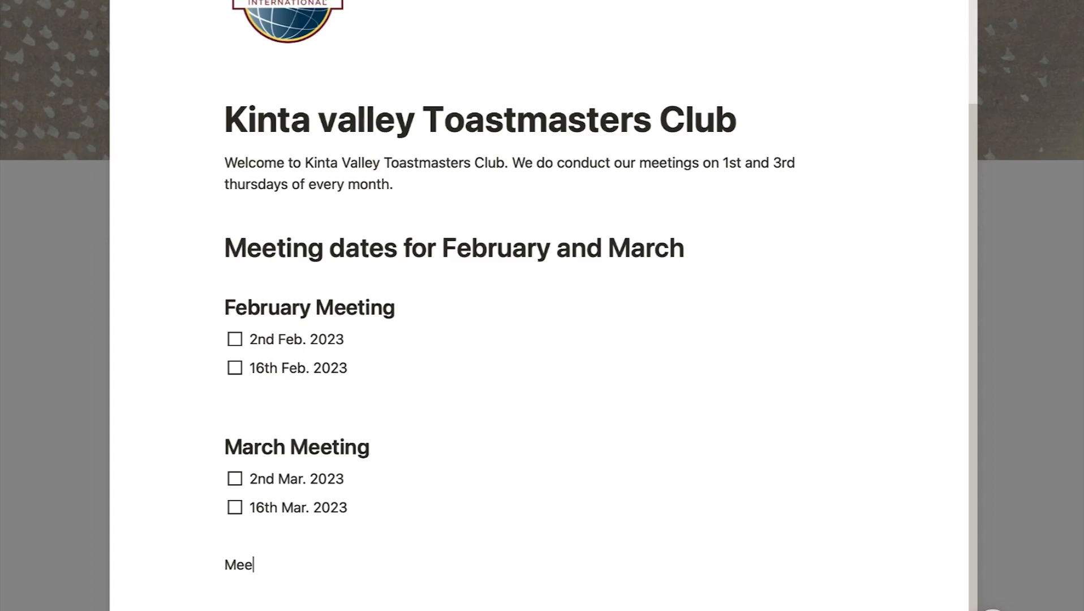
{"action": "key", "text": "BackSpace"}
{"action": "key", "text": "BackSpace"}
{"action": "key", "text": "BackSpace"}
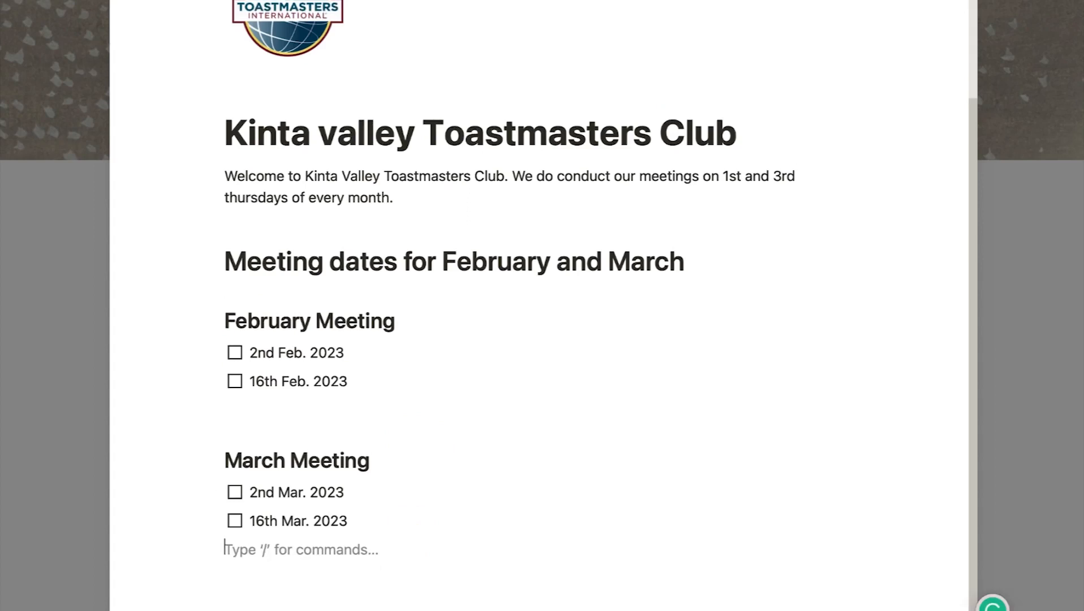
{"action": "key", "text": "Return"}
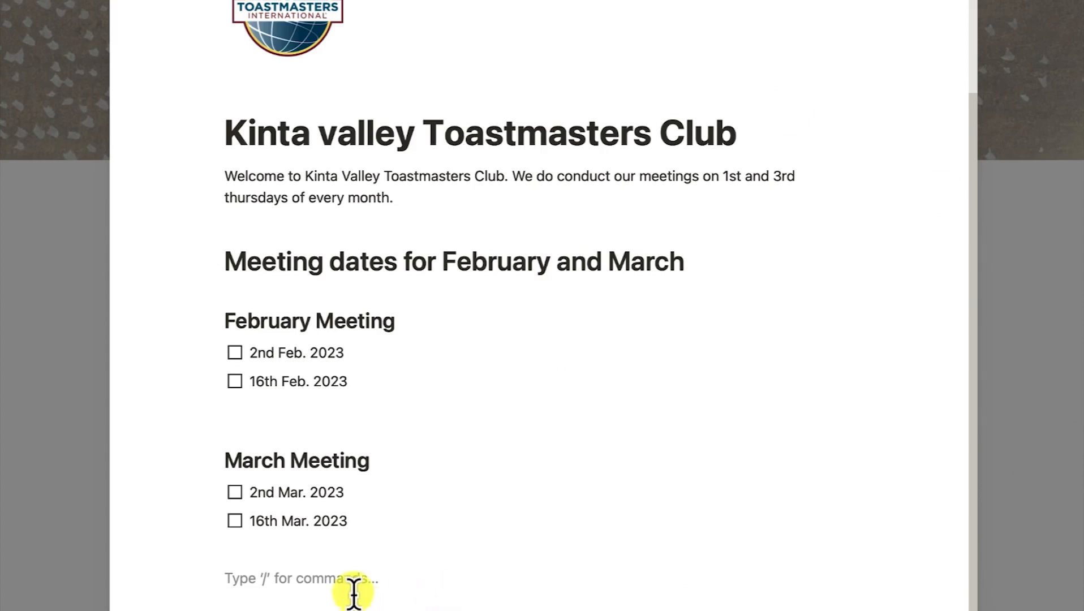
Step: Add a Heading 2 block reading "Meeting Roles Explained" below the March to-do list
{"action": "type", "text": "/"}
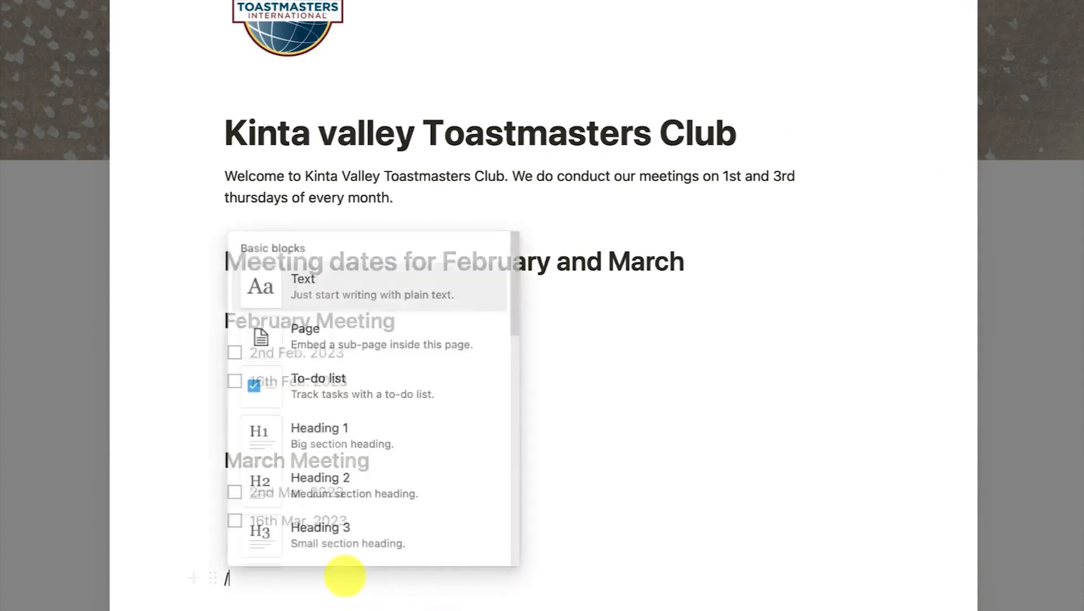
{"action": "left_click", "coordinate": [374, 488]}
{"action": "type", "text": "Me"}
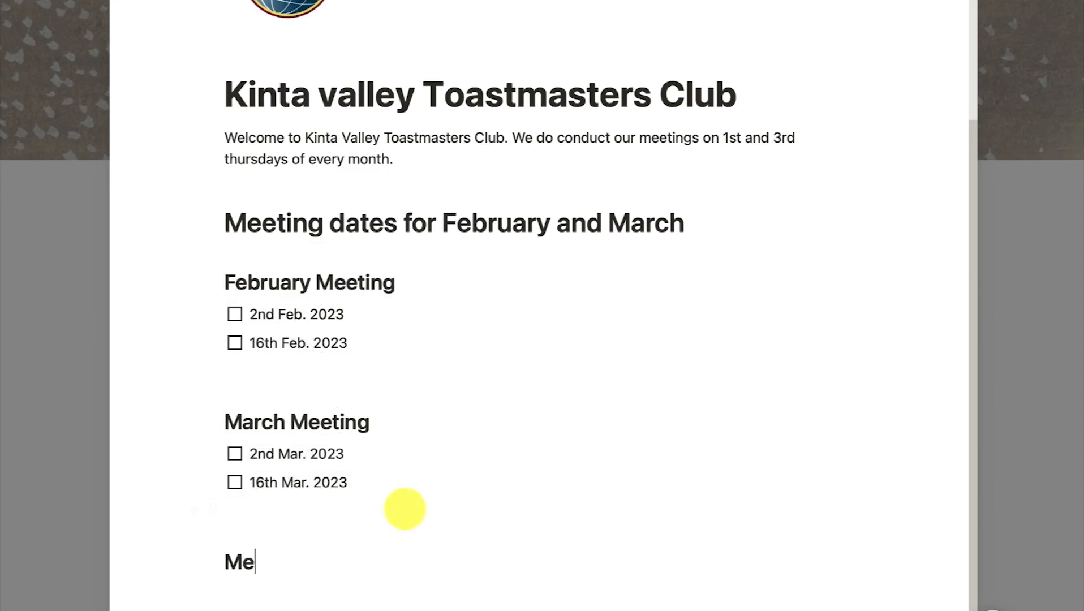
{"action": "type", "text": "eting Roles Explained"}
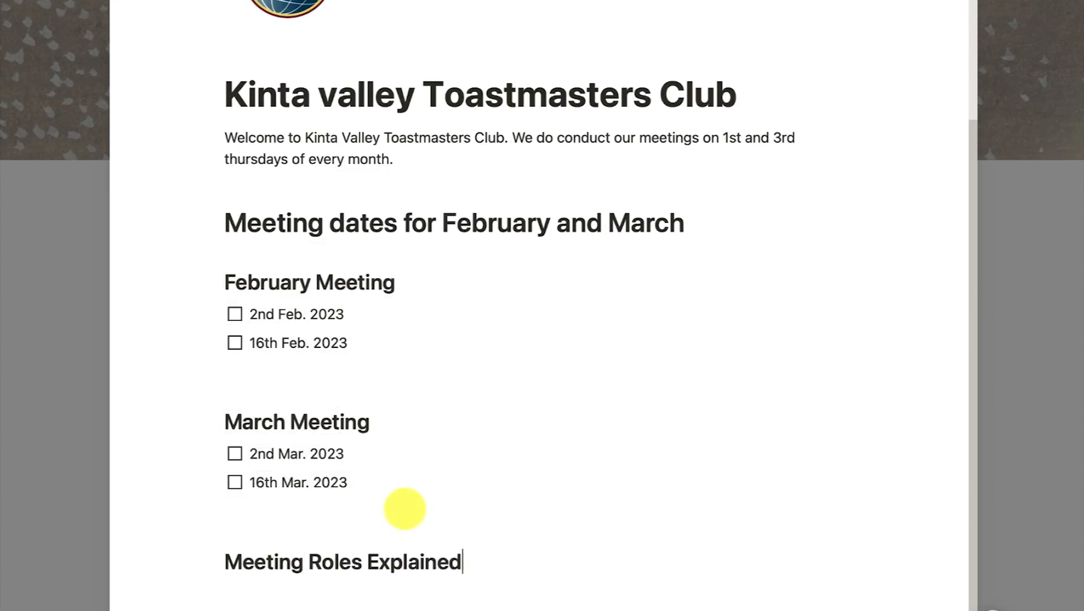
{"action": "key", "text": "Return"}
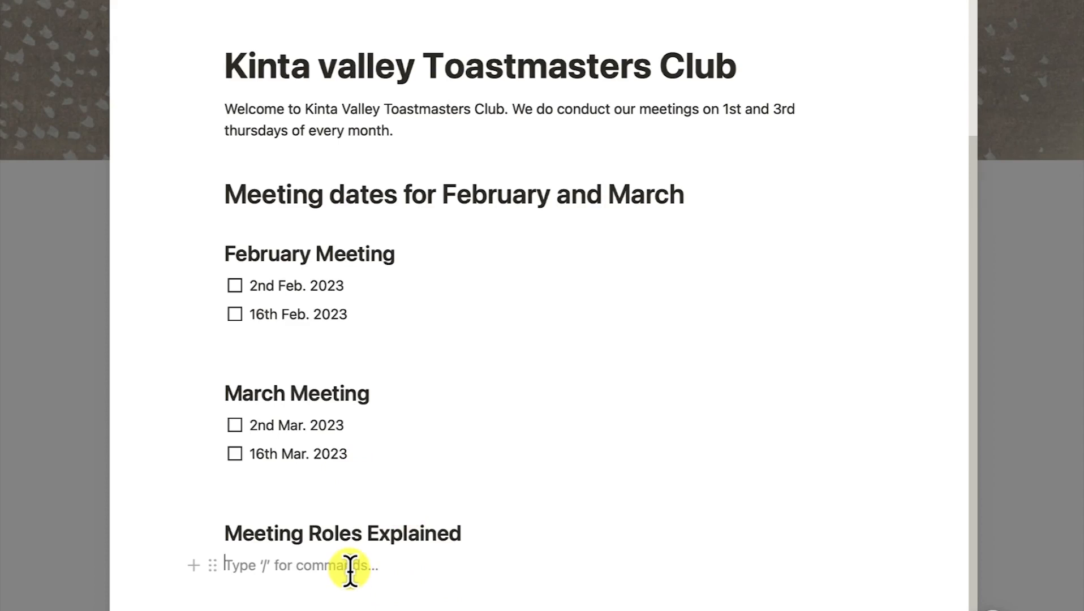
Step: Start a toggle list under the Meeting Roles Explained heading with the item "Timer"
{"action": "type", "text": "/"}
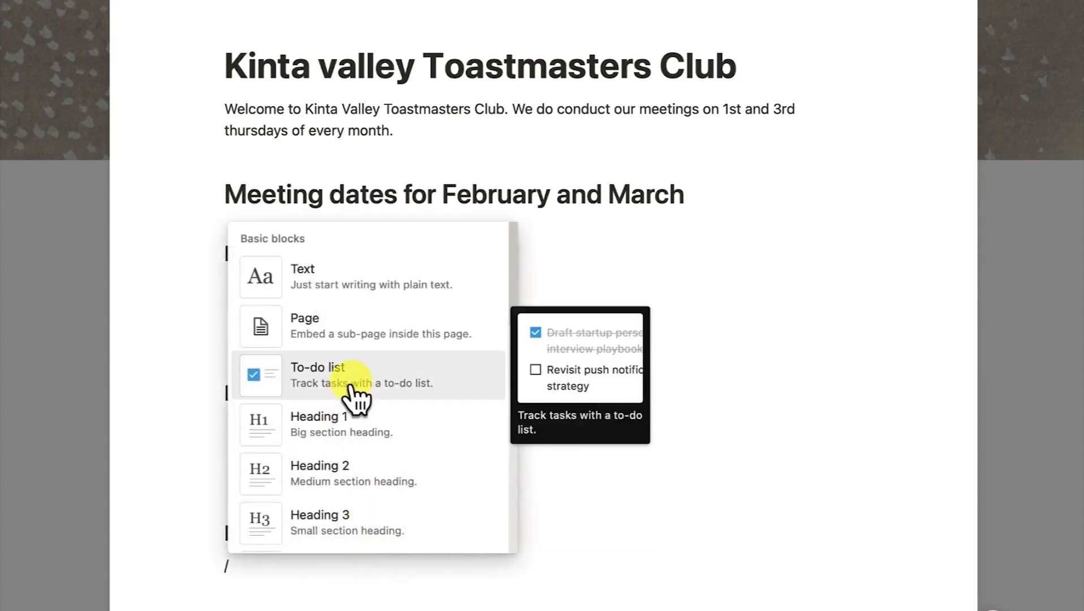
{"action": "scroll", "coordinate": [359, 458], "scroll_direction": "down", "scroll_amount": 3}
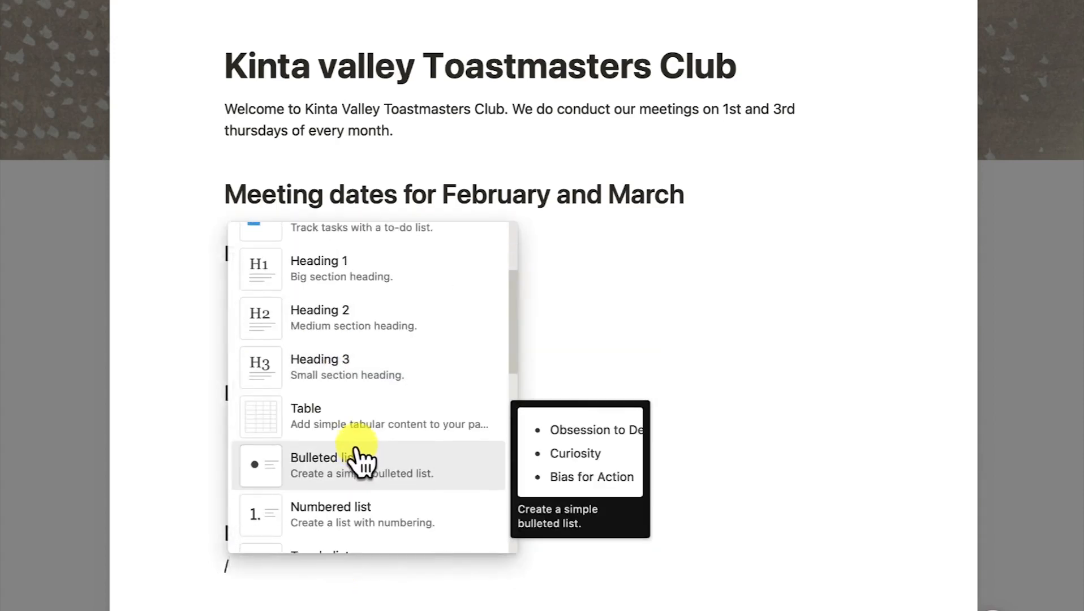
{"action": "scroll", "coordinate": [358, 455], "scroll_direction": "down", "scroll_amount": 3}
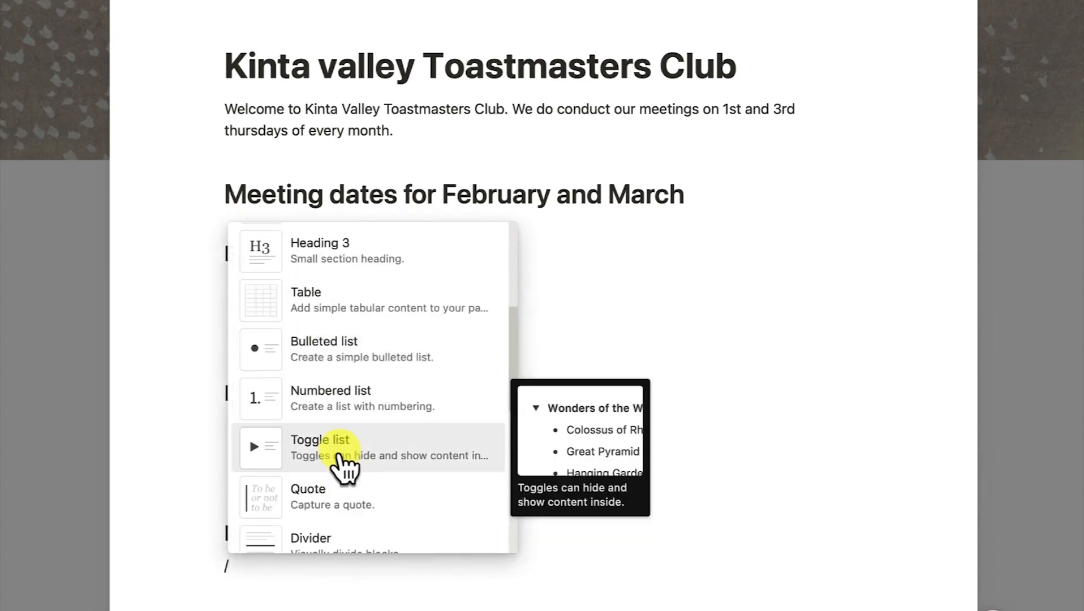
{"action": "left_click", "coordinate": [349, 459]}
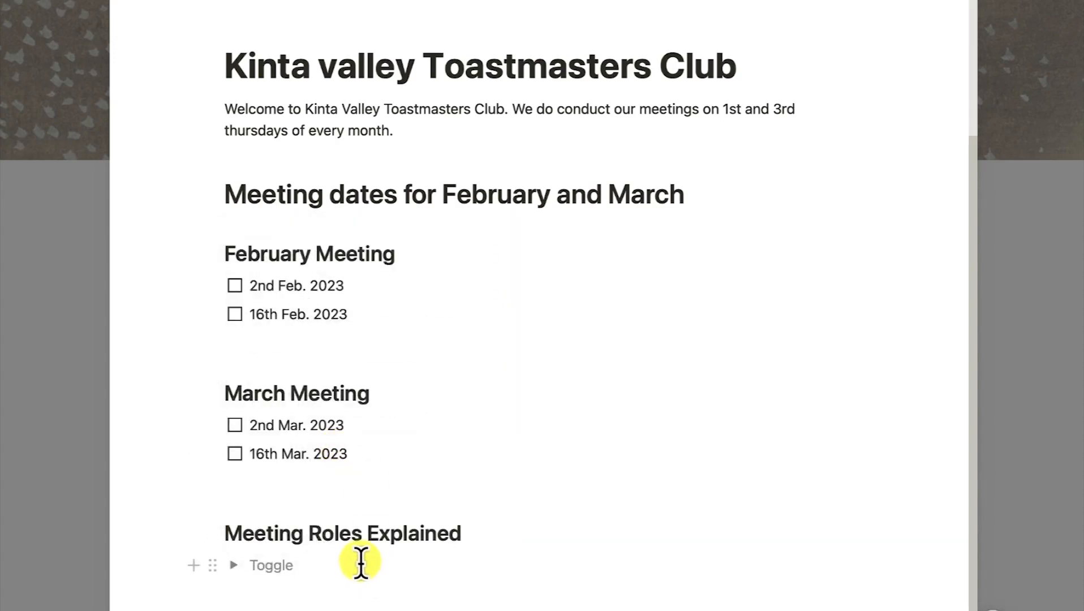
{"action": "type", "text": "Timer"}
{"action": "key", "text": "Return"}
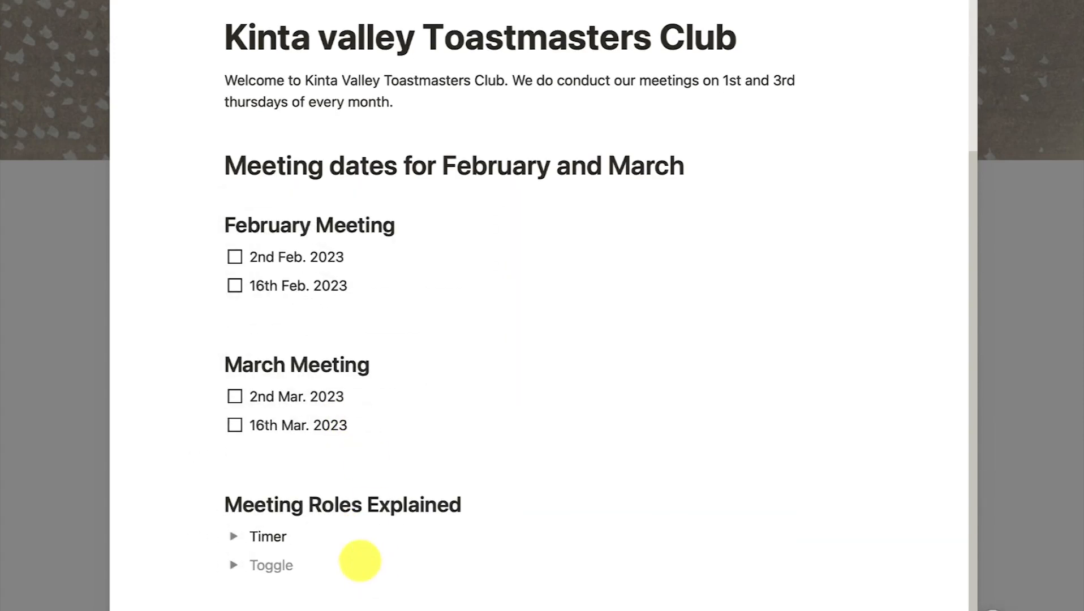
Step: Add the toggle items "Toastmaster of the Evening", "Ah Counter" and "Table topics master" below Timer
{"action": "type", "text": "Toastmaster of the Evening"}
{"action": "key", "text": "Return"}
{"action": "type", "text": "Ah Counter"}
{"action": "key", "text": "Return"}
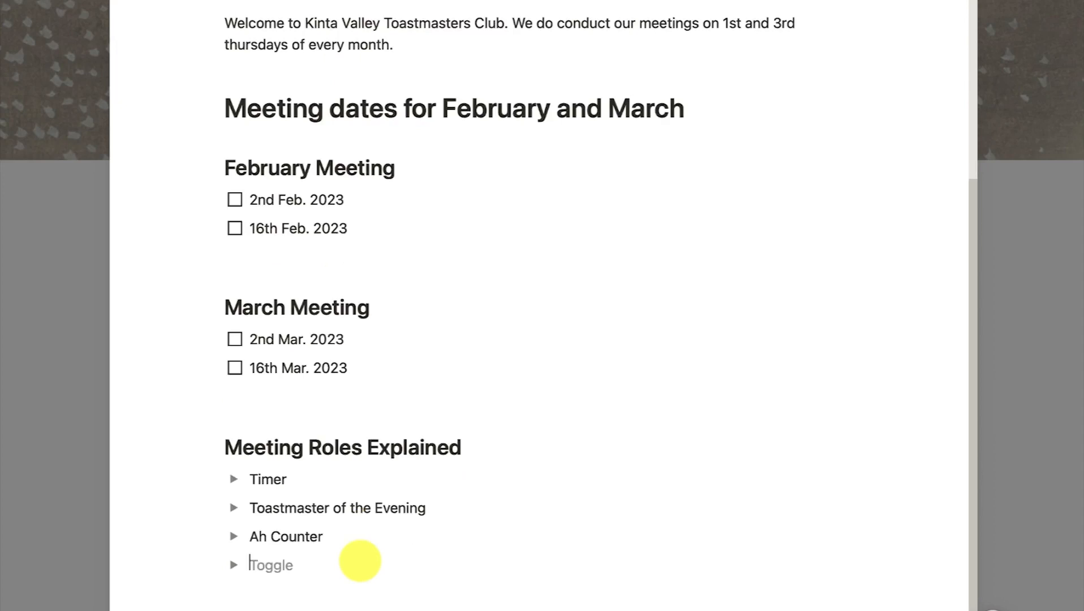
{"action": "type", "text": "Table topics master"}
{"action": "key", "text": "Return"}
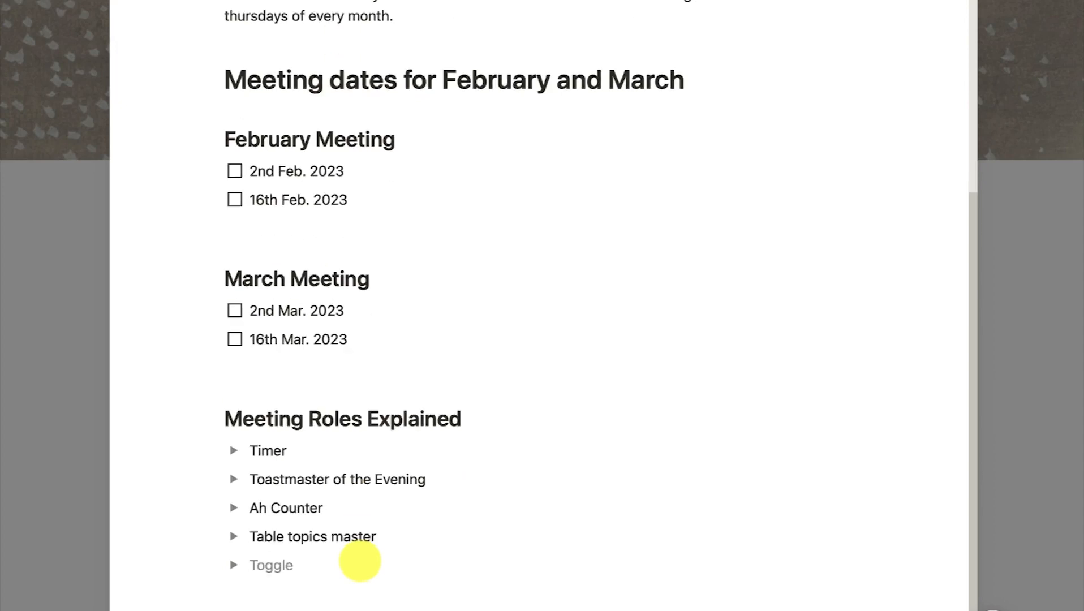
Step: Add the toggle items "Table topics evaluator" and "General evaluator", then end the toggle list
{"action": "type", "text": "Table topics evaluator"}
{"action": "key", "text": "Return"}
{"action": "type", "text": "Genera"}
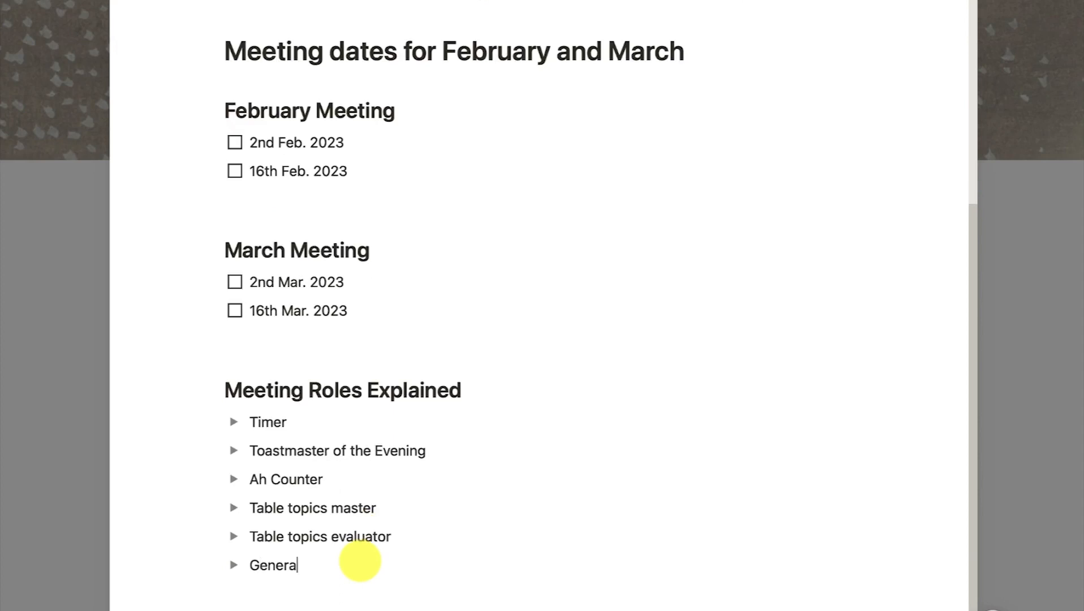
{"action": "type", "text": "l evaluator"}
{"action": "key", "text": "Return"}
{"action": "key", "text": "Return"}
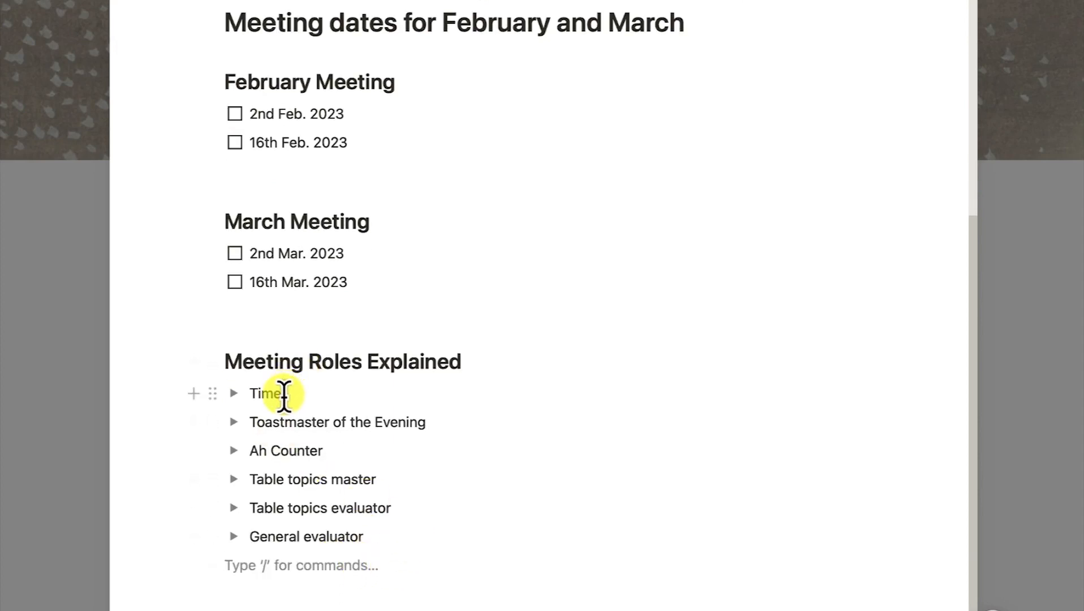
Step: Select the word "Timer" and examine the block types it can turn into and its text and background color options
{"action": "left_click_drag", "start_coordinate": [286, 396], "coordinate": [282, 399]}
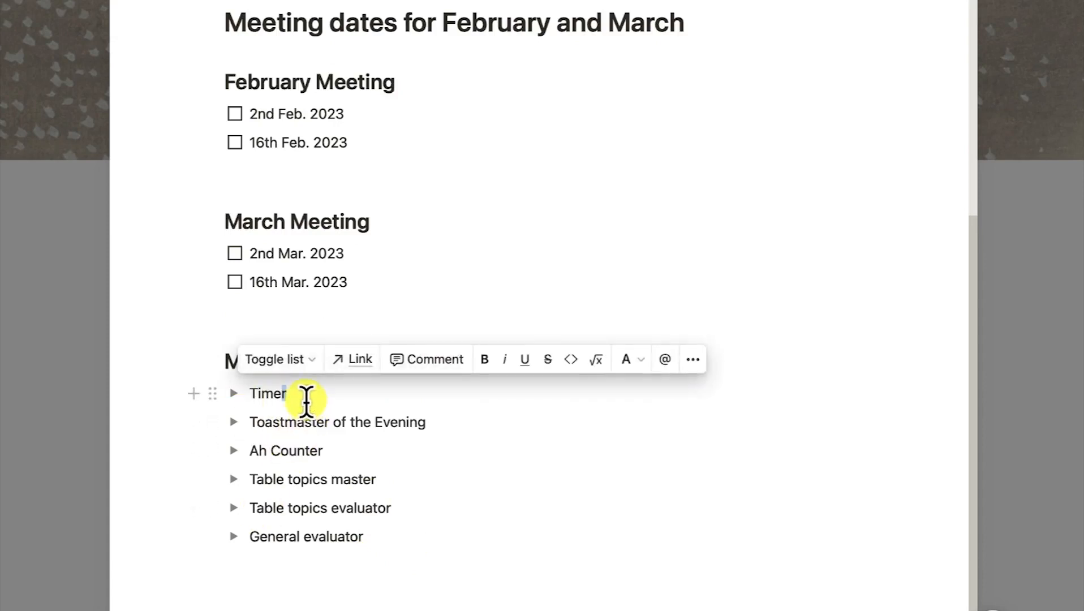
{"action": "left_click", "coordinate": [307, 400]}
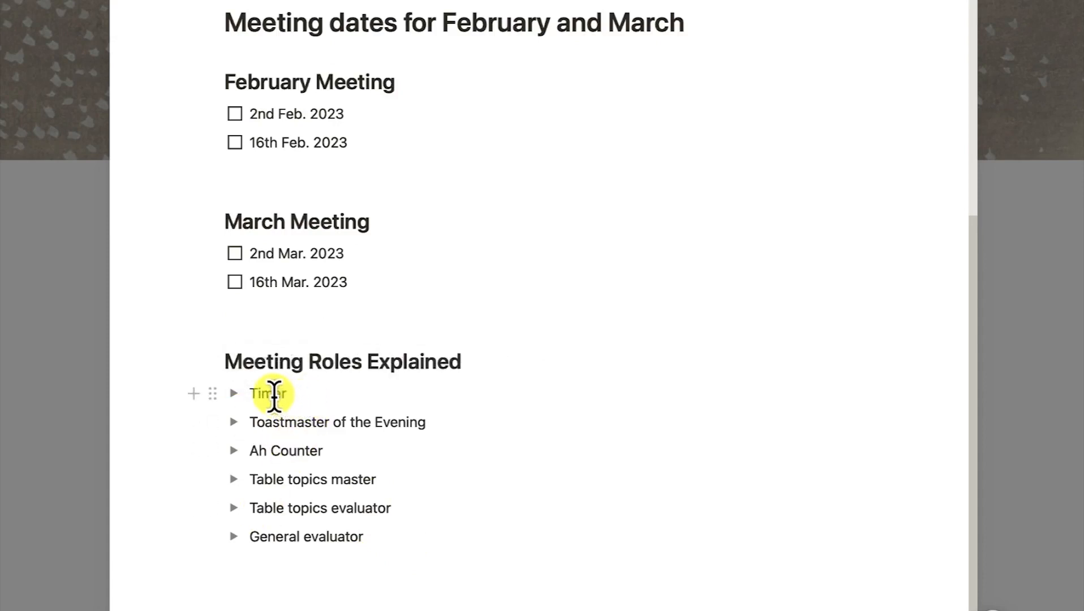
{"action": "double_click", "coordinate": [275, 396]}
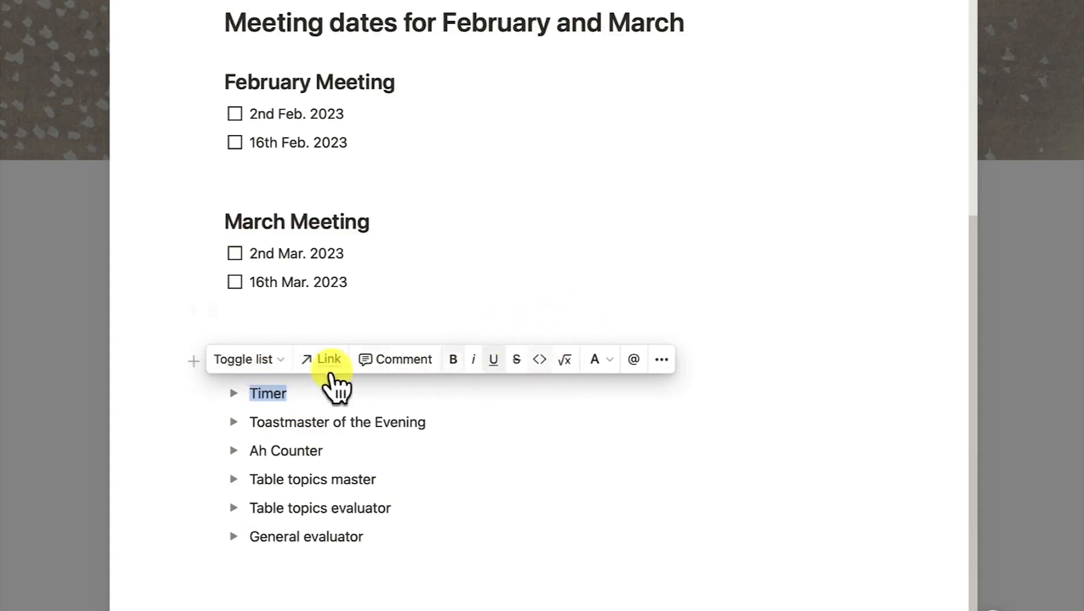
{"action": "left_click", "coordinate": [224, 362]}
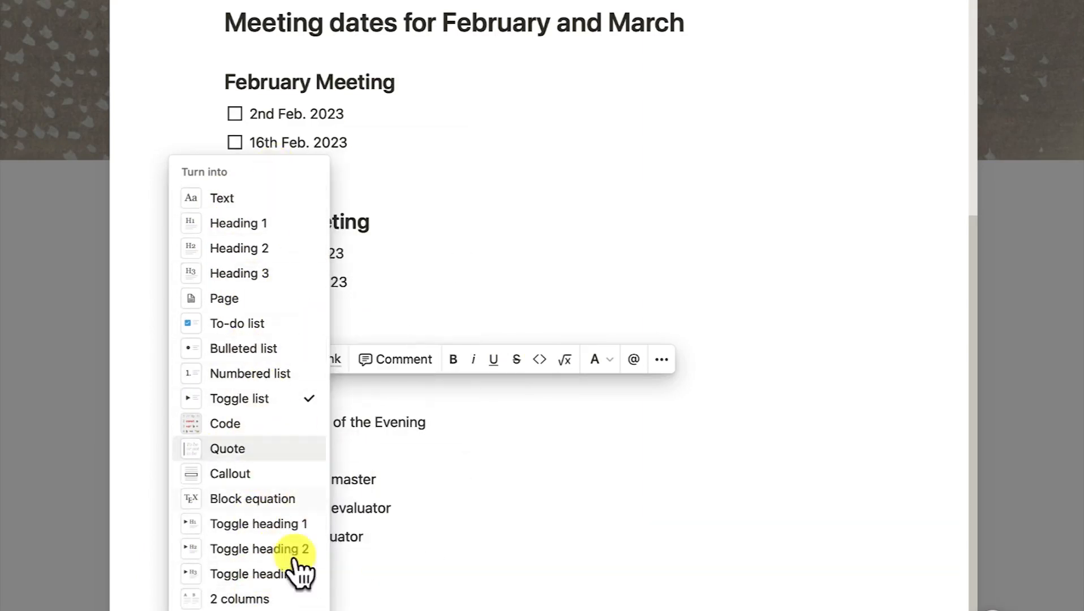
{"action": "left_click", "coordinate": [403, 336]}
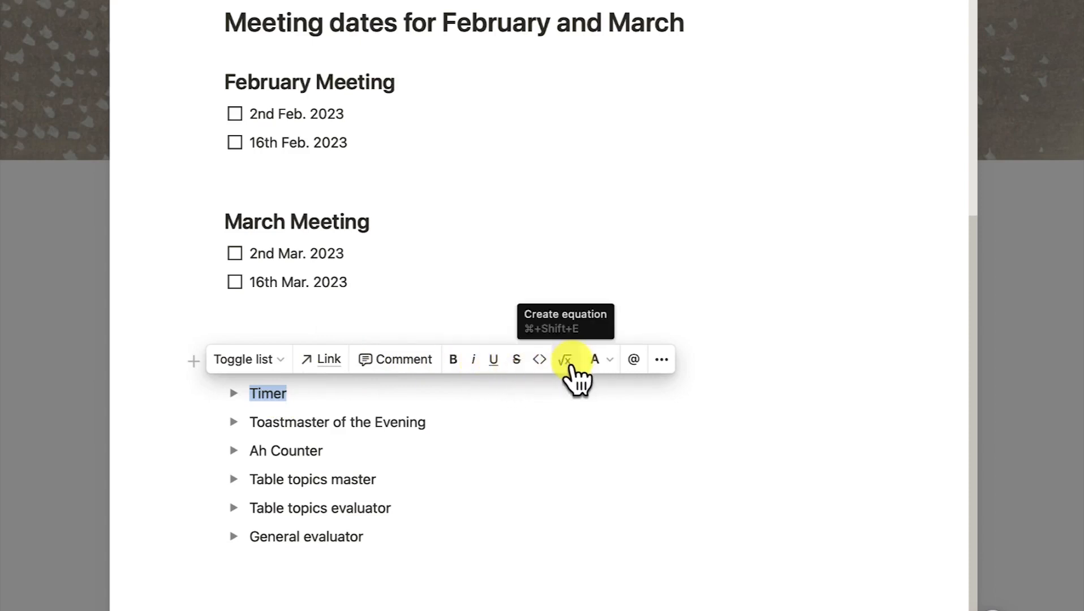
{"action": "left_click", "coordinate": [601, 359]}
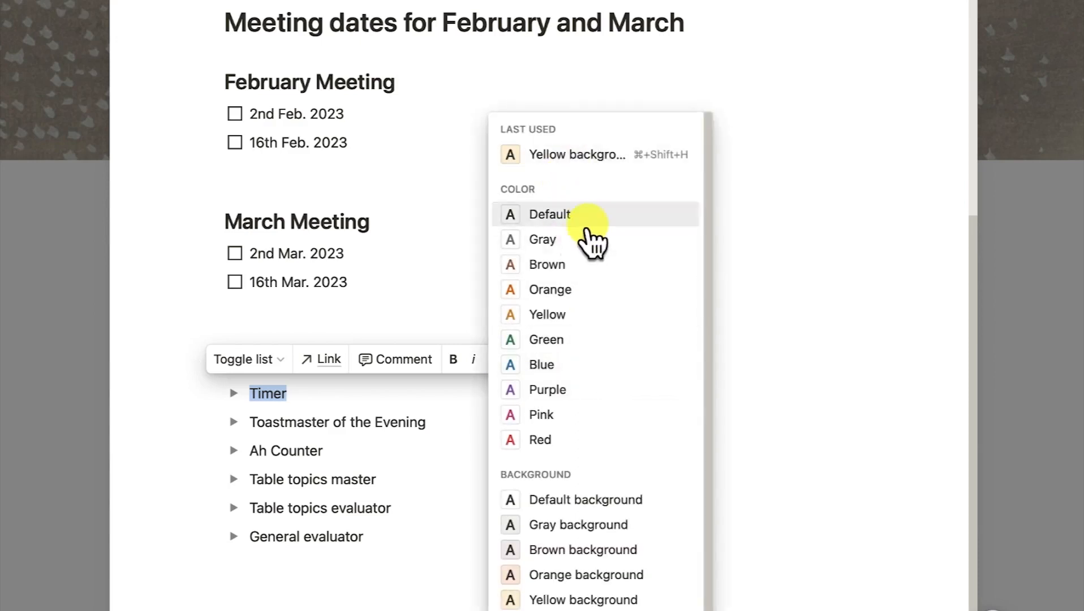
{"action": "scroll", "coordinate": [581, 466], "scroll_direction": "down", "scroll_amount": 2}
{"action": "scroll", "coordinate": [576, 476], "scroll_direction": "up", "scroll_amount": 2}
{"action": "key", "text": "Escape"}
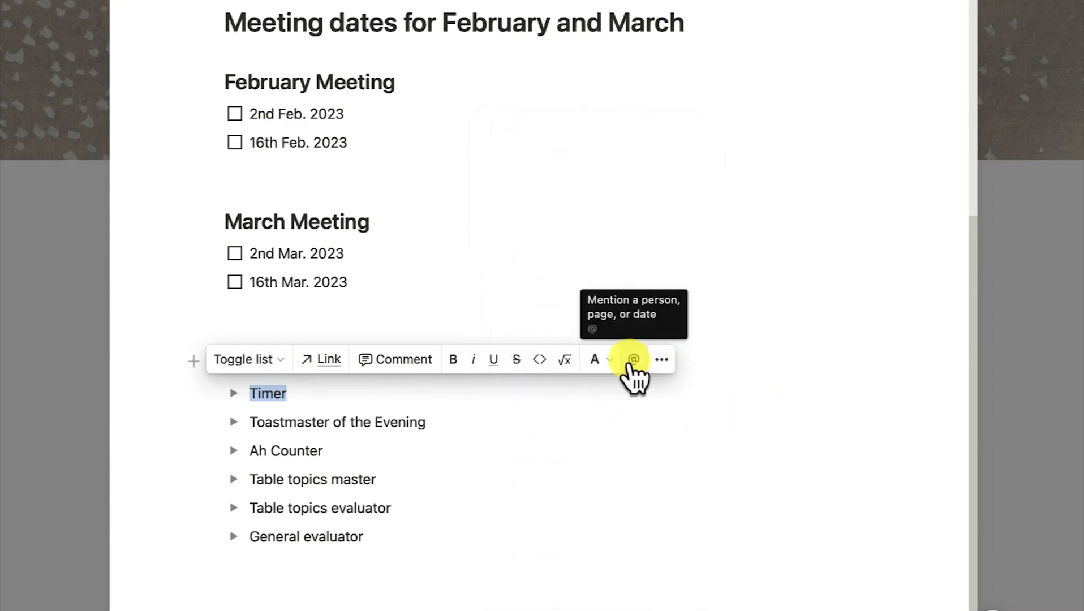
Step: Examine the further block actions for the Timer toggle, including its conversion and color choices
{"action": "left_click", "coordinate": [662, 360]}
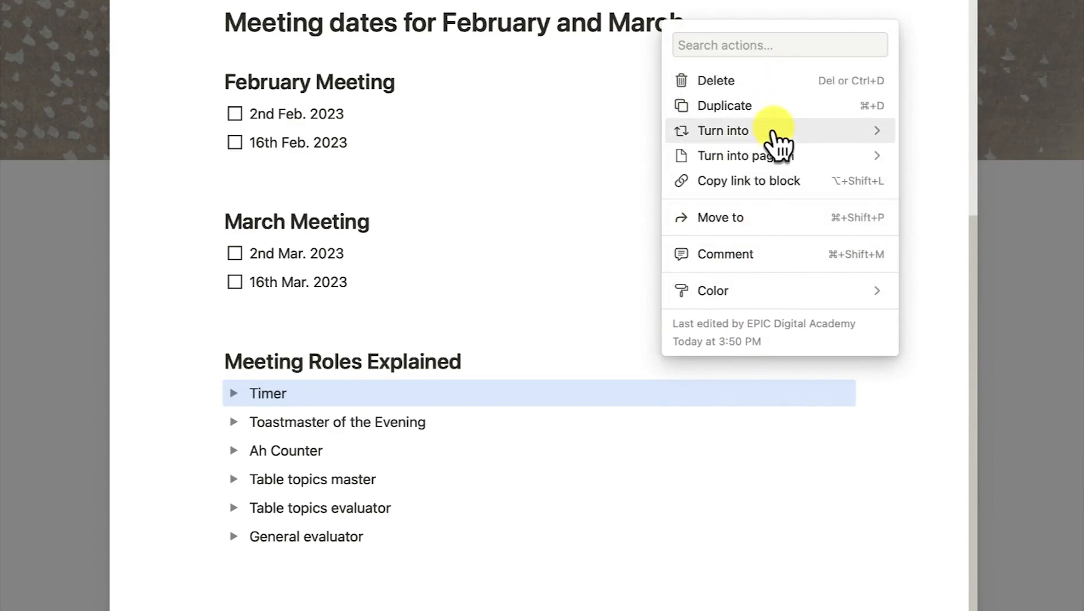
{"action": "mouse_move", "coordinate": [778, 139]}
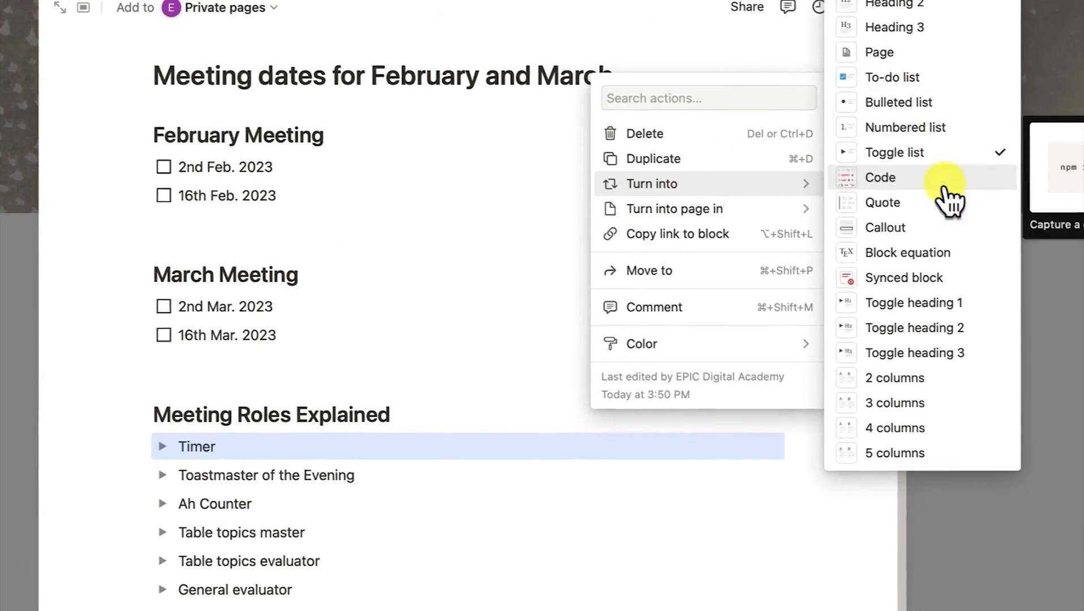
{"action": "mouse_move", "coordinate": [677, 226]}
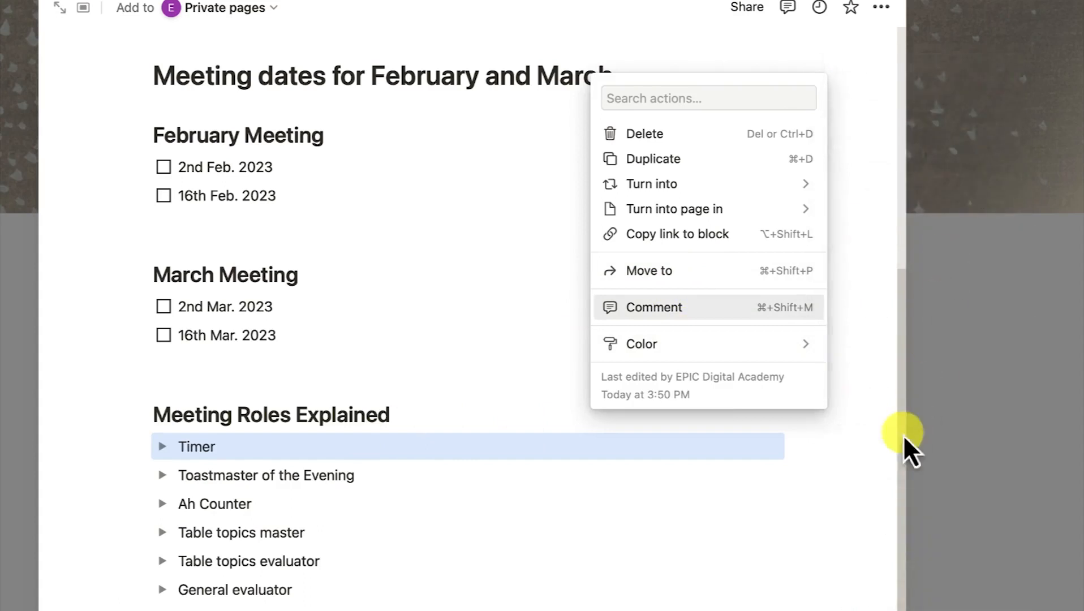
{"action": "mouse_move", "coordinate": [664, 343]}
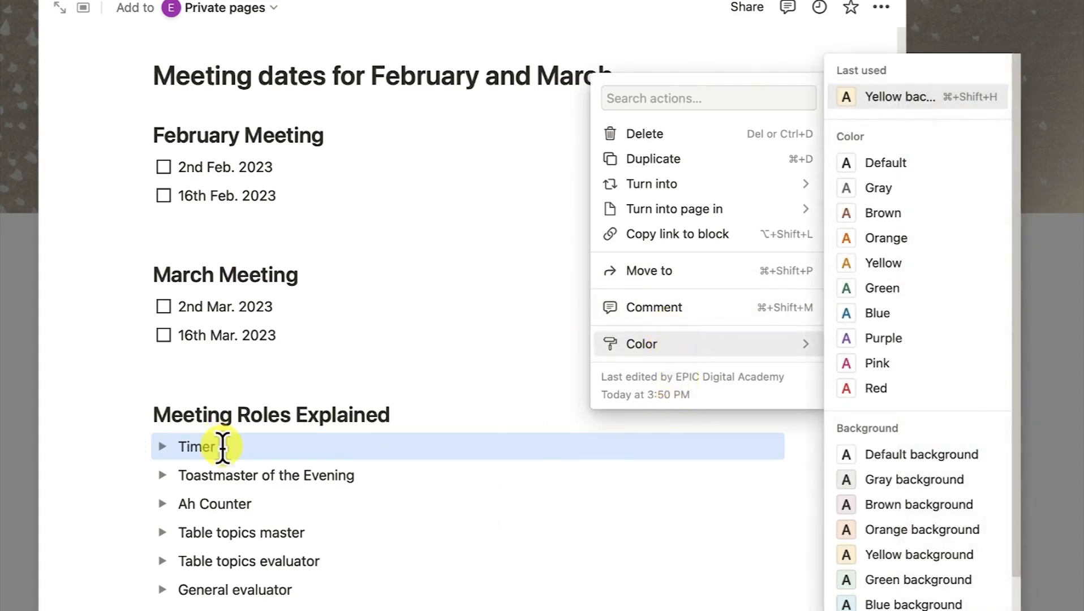
{"action": "key", "text": "Escape"}
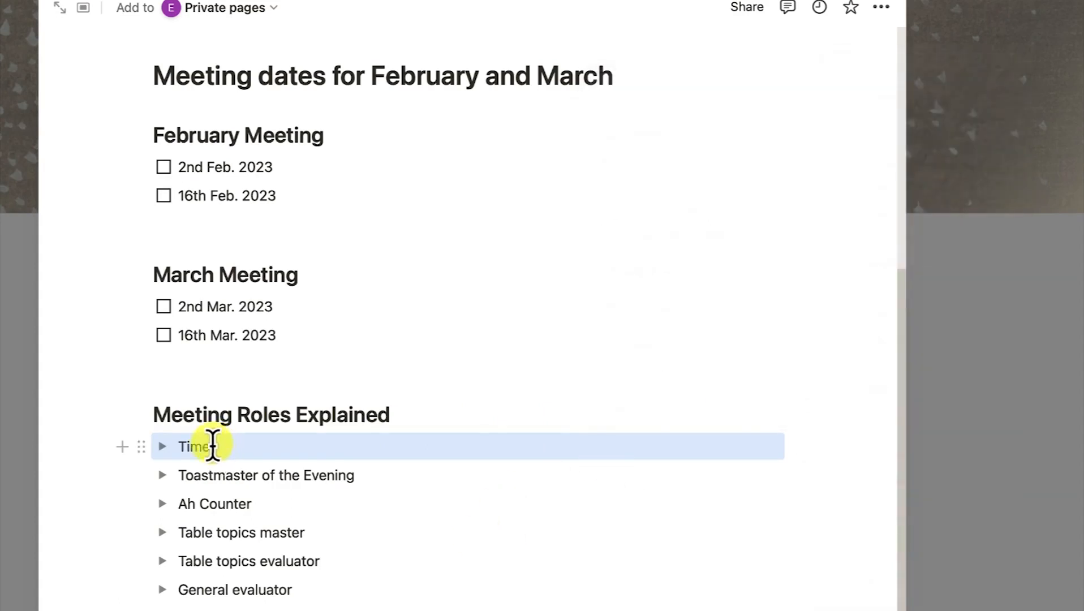
Step: Add the Timer role description inside the Timer toggle, from "One of the skills Toastmasters practice" through "each speaker.", without the trailing "As Timer, you:"
{"action": "left_click", "coordinate": [163, 448]}
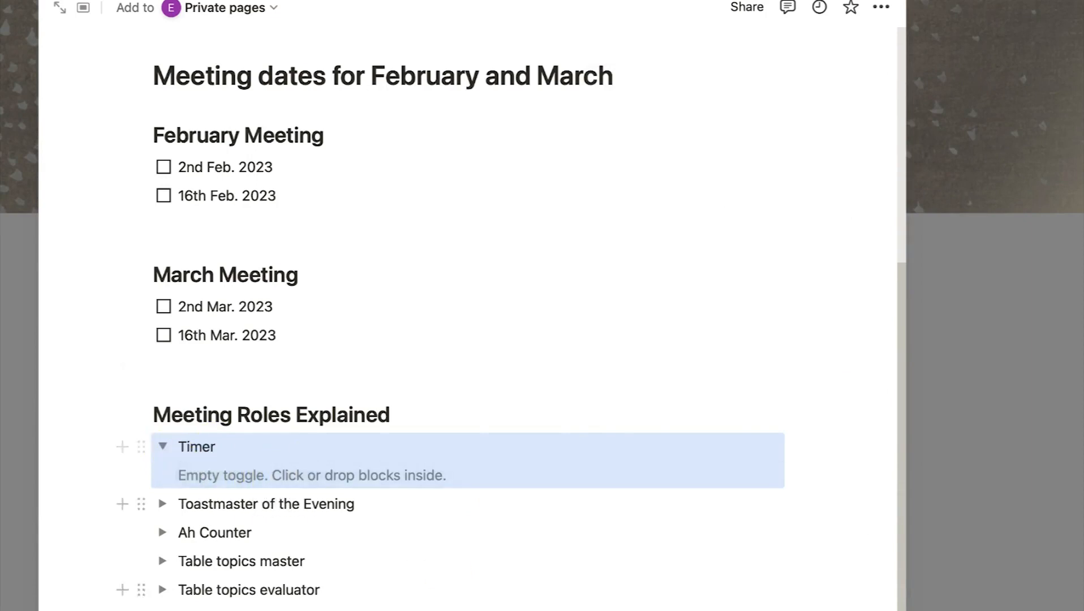
{"action": "left_click", "coordinate": [306, 474]}
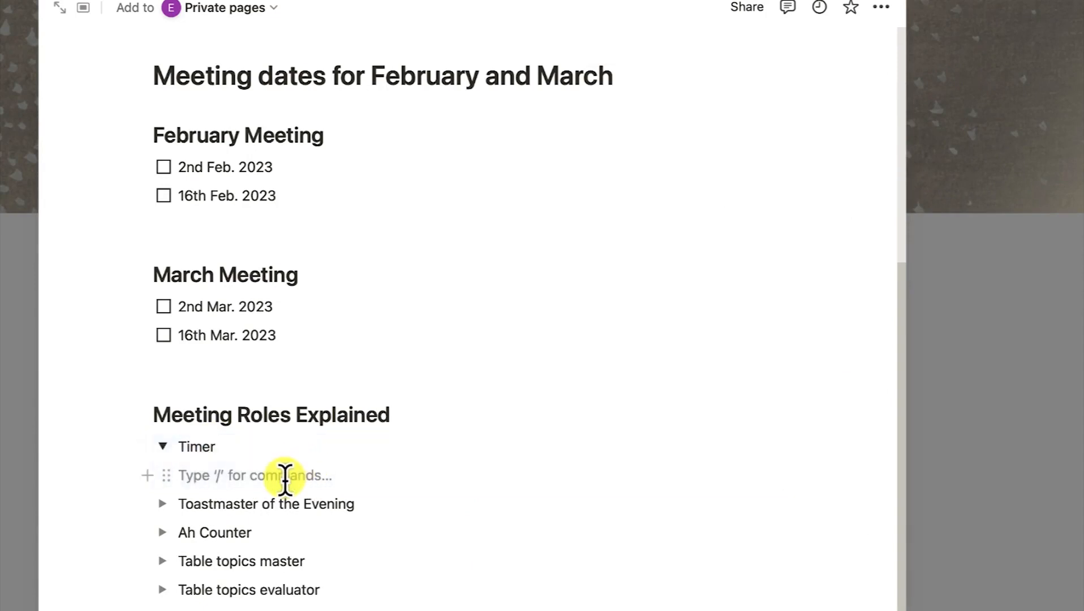
{"action": "type", "text": "One of the skills Toastmasters practice is expressing a thought within a specific time. The timer is responsible for monitoring time for each meeting segment and each speaker. As Timer, you:"}
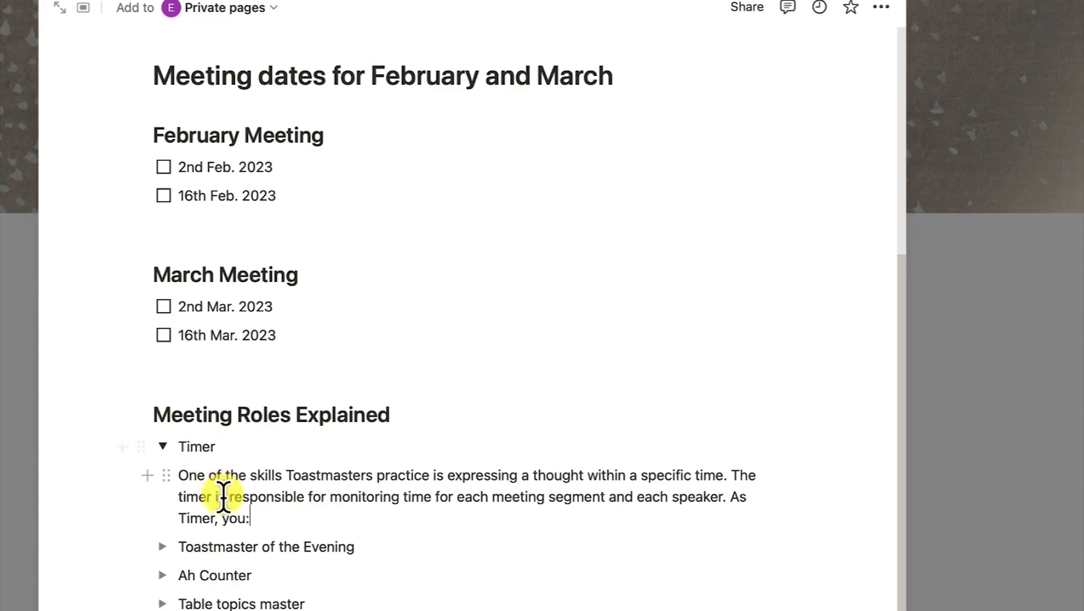
{"action": "left_click_drag", "start_coordinate": [278, 519], "coordinate": [727, 497]}
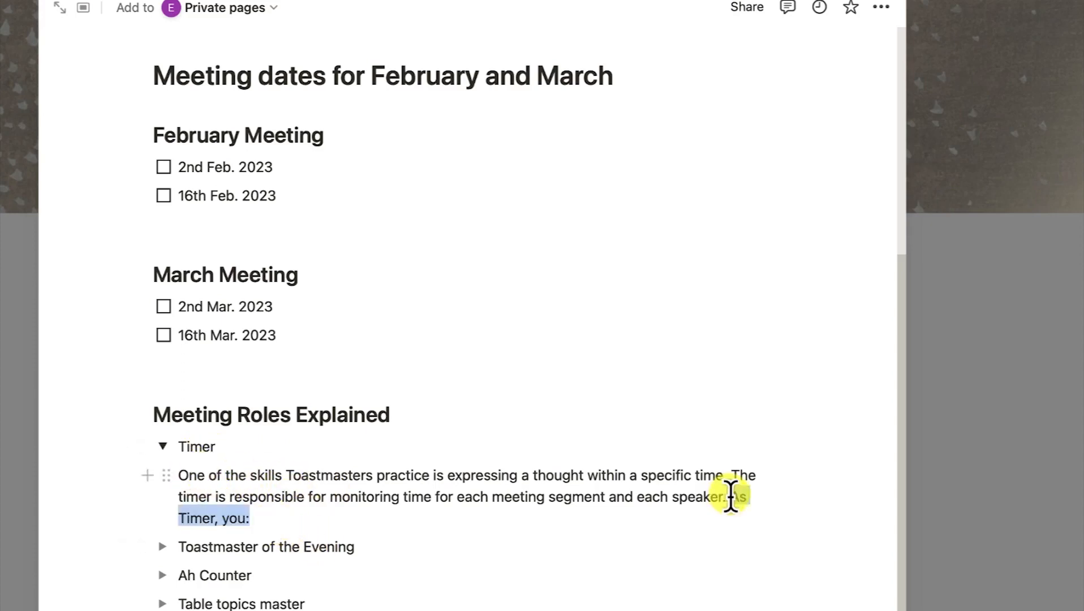
{"action": "key", "text": "BackSpace"}
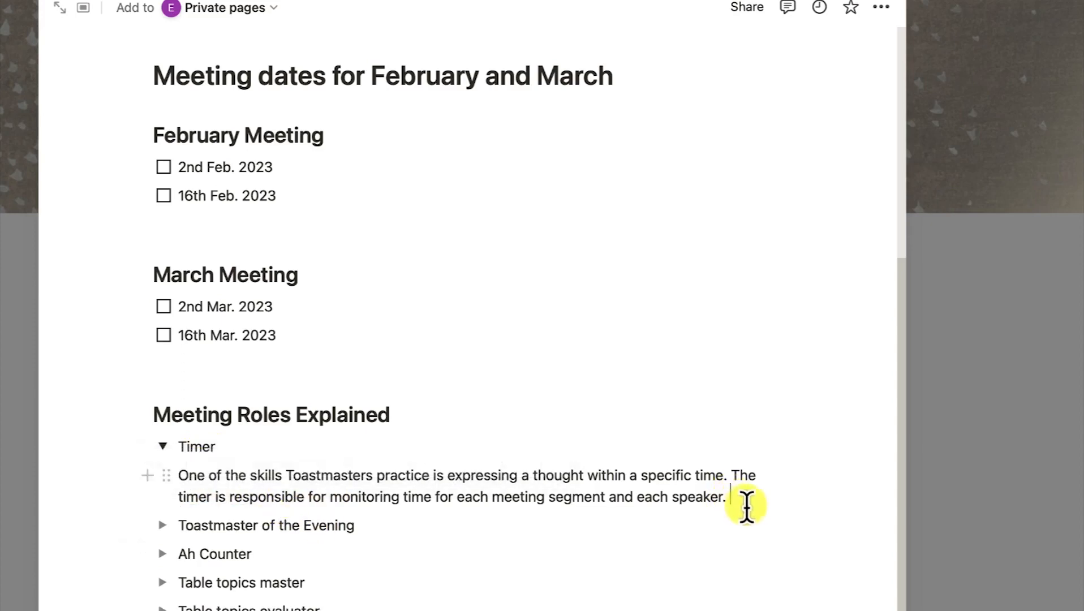
{"action": "left_click", "coordinate": [163, 447]}
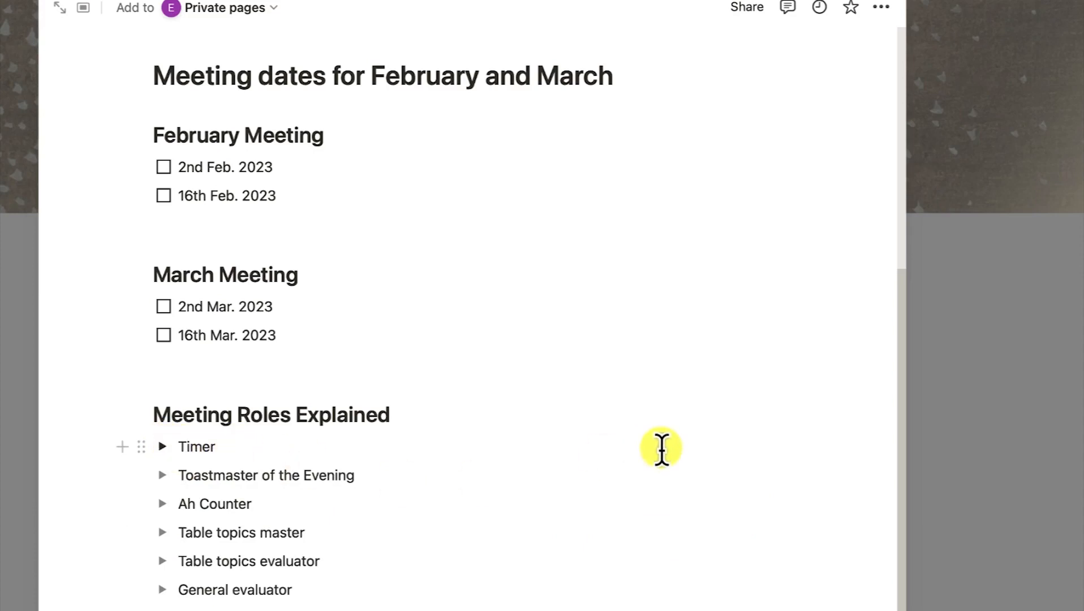
{"action": "left_click", "coordinate": [162, 446]}
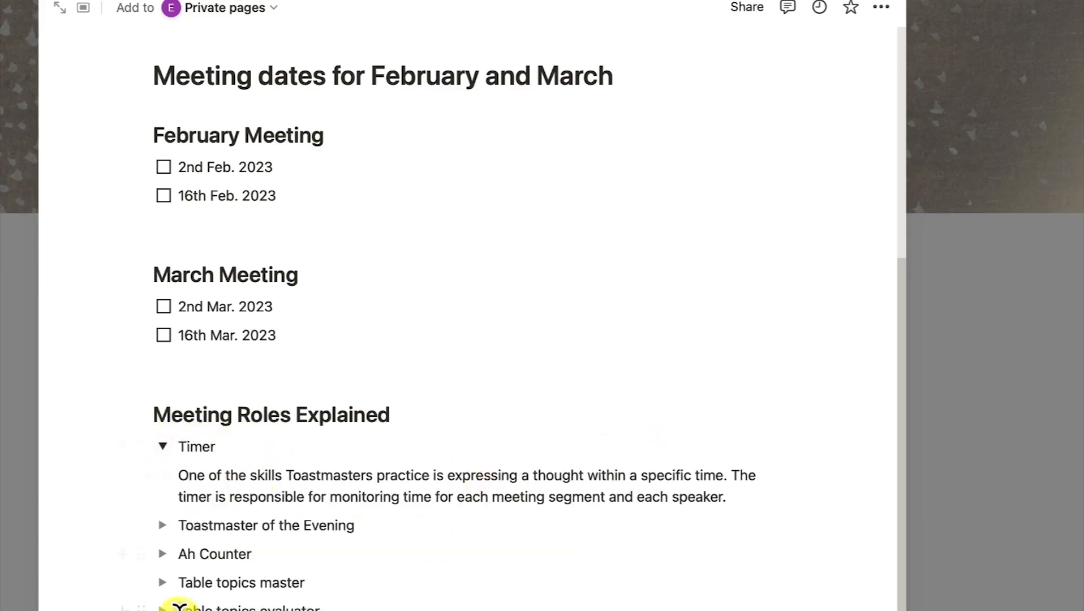
Step: Paste the Ah-Counter's purpose, on noting overused words or filler sounds, inside the Ah Counter toggle and collapse both the Ah Counter and Timer toggles
{"action": "left_click", "coordinate": [163, 554]}
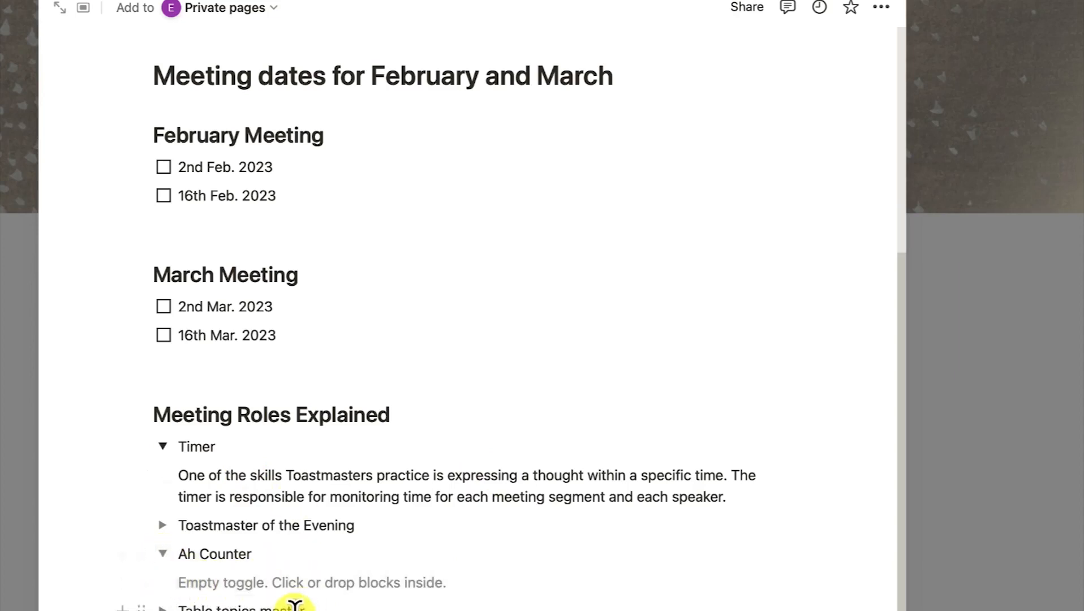
{"action": "left_click", "coordinate": [266, 585]}
{"action": "key", "text": "super+v"}
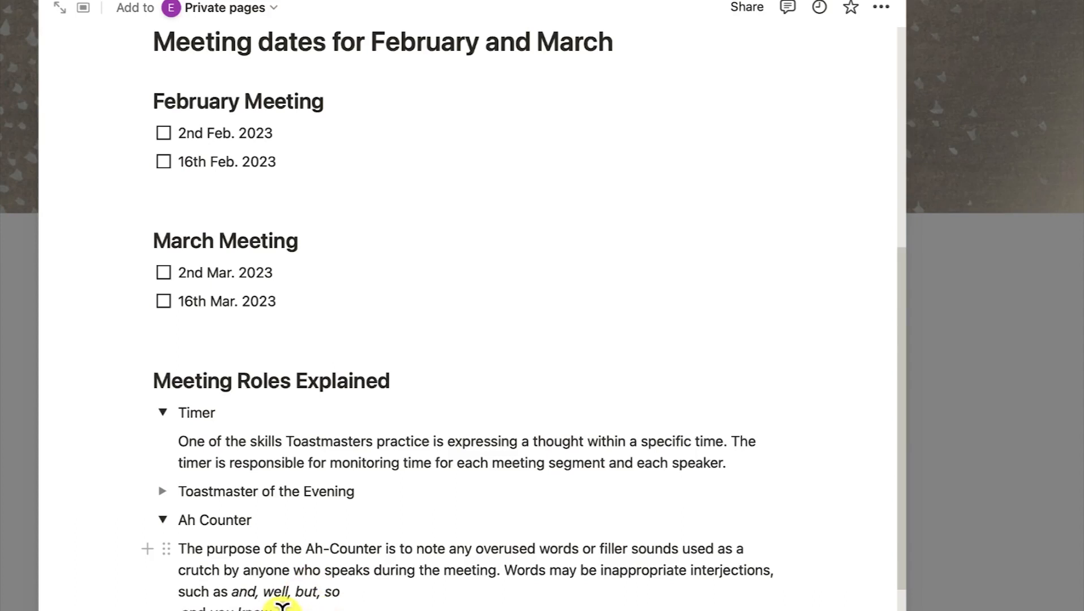
{"action": "scroll", "coordinate": [287, 609], "scroll_direction": "down", "scroll_amount": 1}
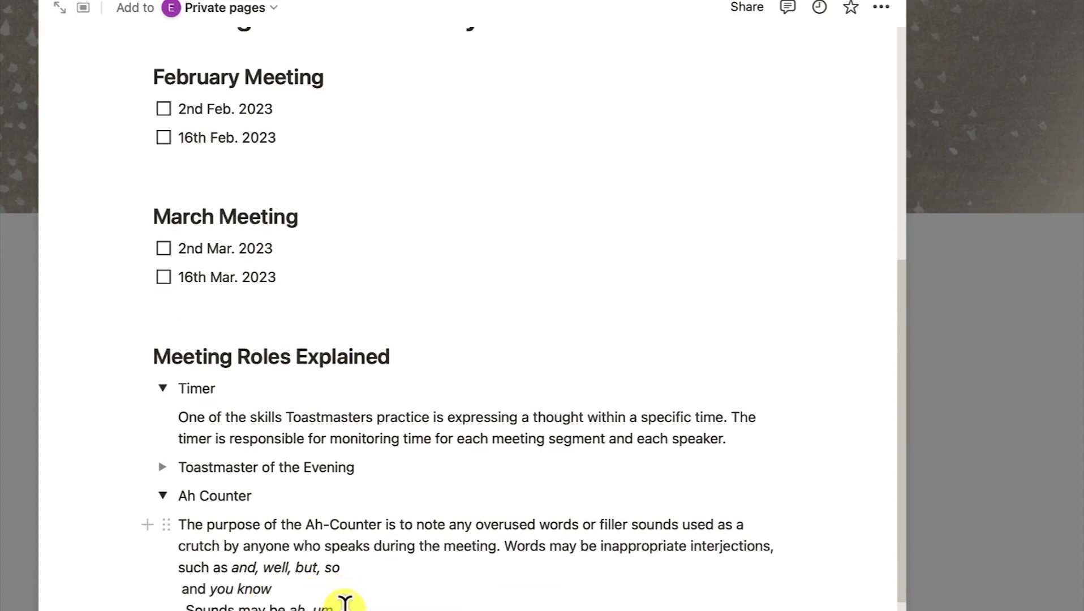
{"action": "scroll", "coordinate": [182, 608], "scroll_direction": "down", "scroll_amount": 1}
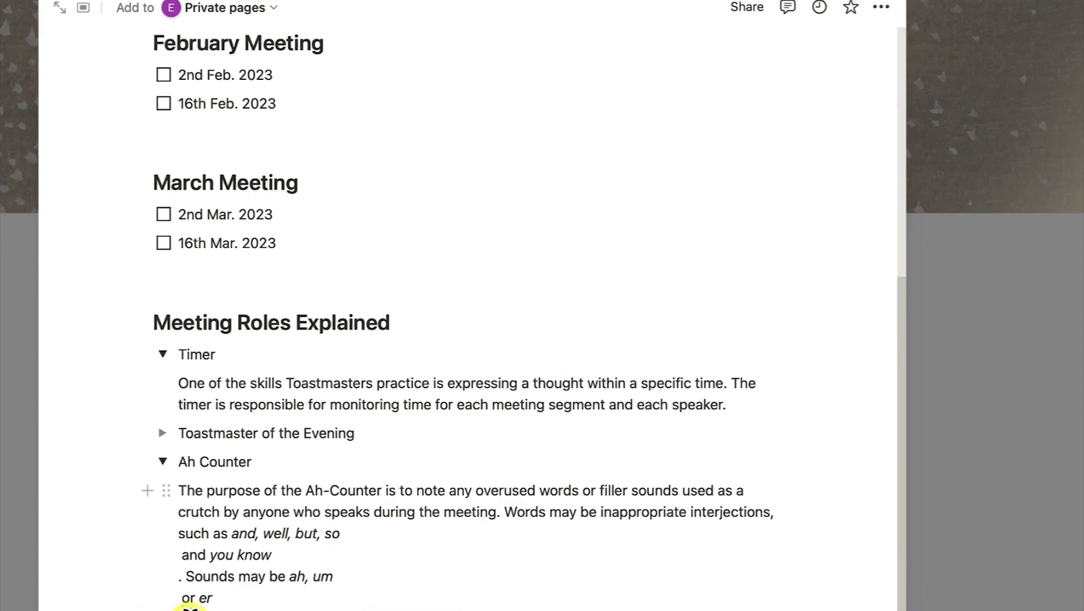
{"action": "left_click", "coordinate": [163, 463]}
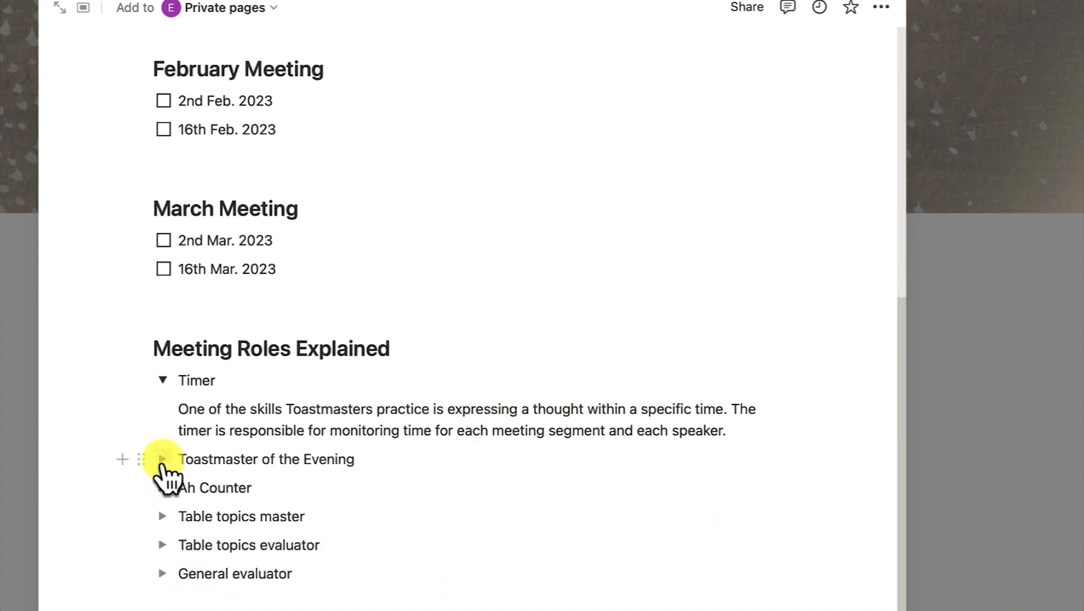
{"action": "left_click", "coordinate": [163, 381]}
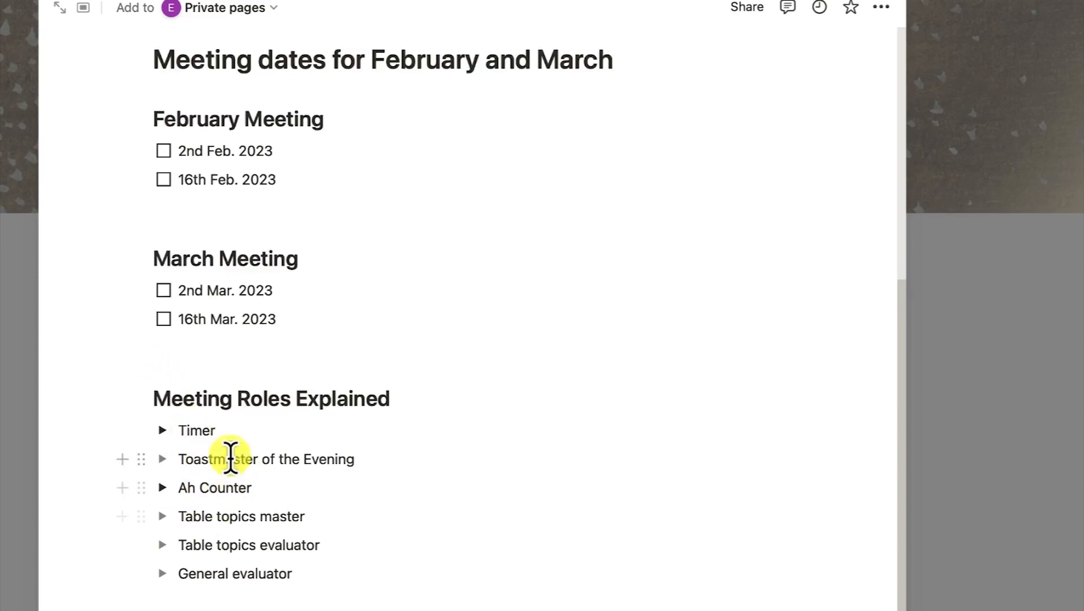
{"action": "left_click", "coordinate": [369, 587]}
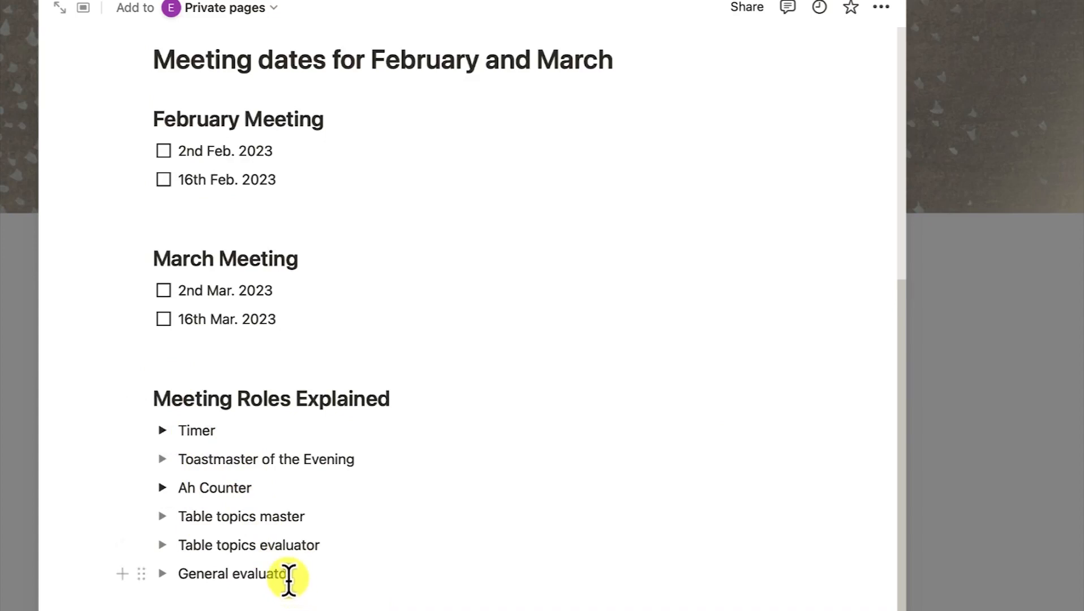
{"action": "left_click_drag", "start_coordinate": [290, 577], "coordinate": [189, 564]}
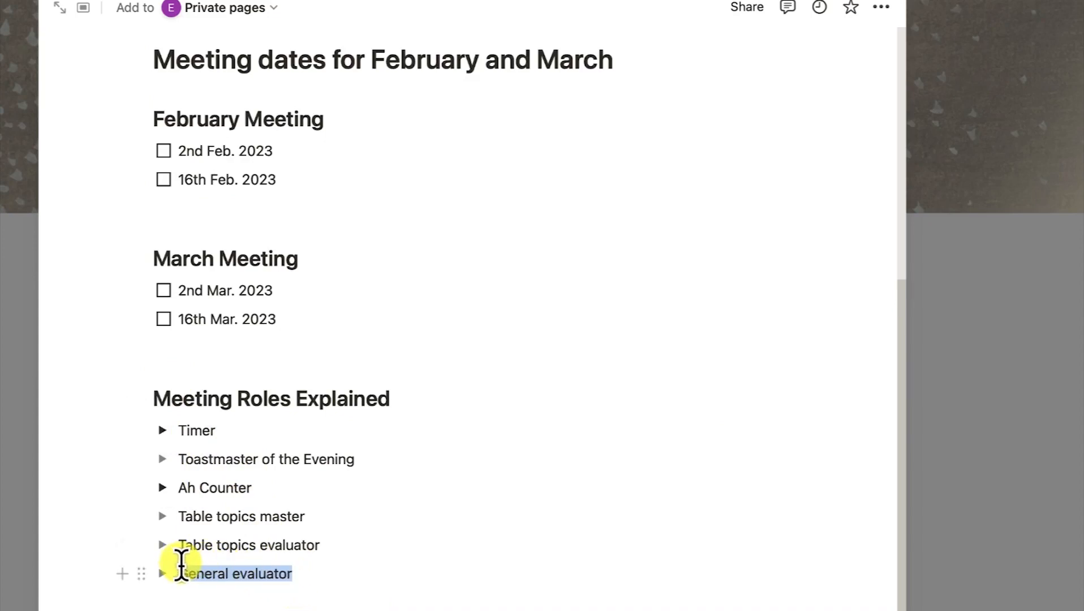
{"action": "left_click_drag", "start_coordinate": [183, 565], "coordinate": [178, 567]}
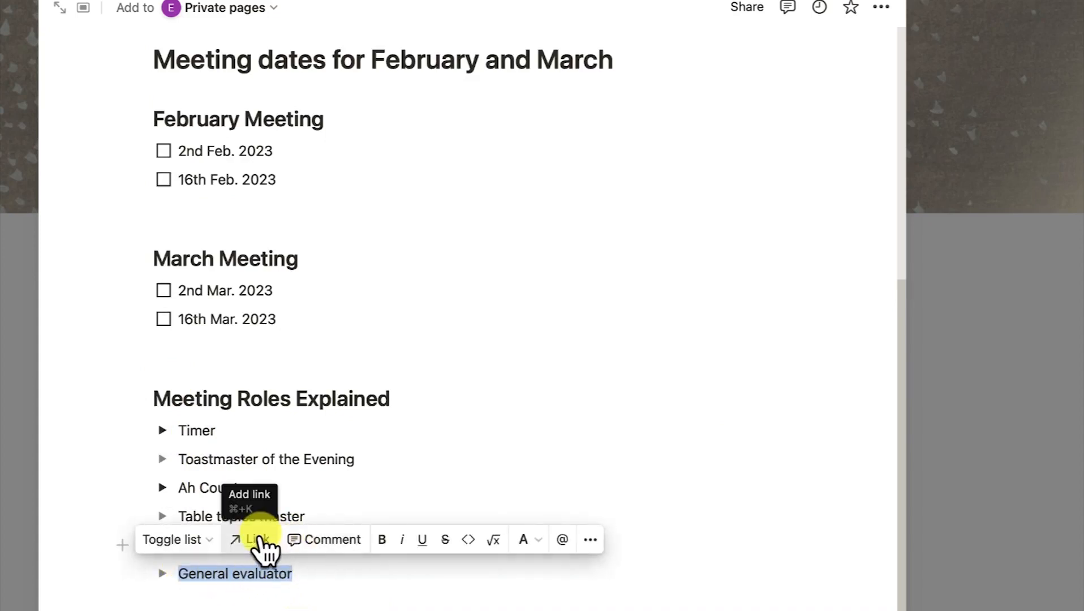
{"action": "left_click", "coordinate": [300, 599]}
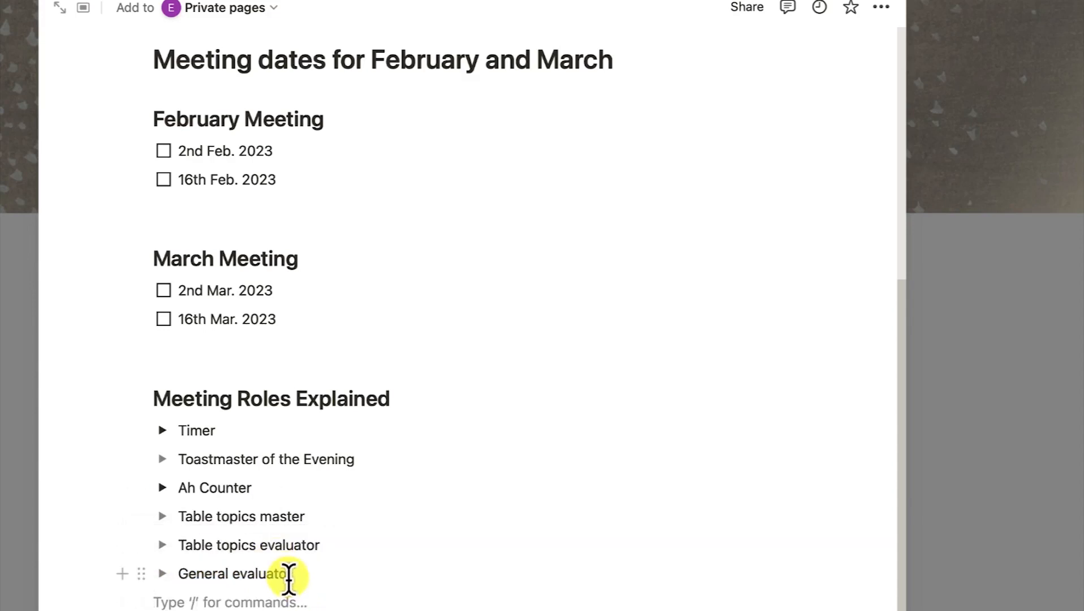
{"action": "left_click", "coordinate": [306, 583]}
{"action": "left_click_drag", "start_coordinate": [307, 580], "coordinate": [178, 573]}
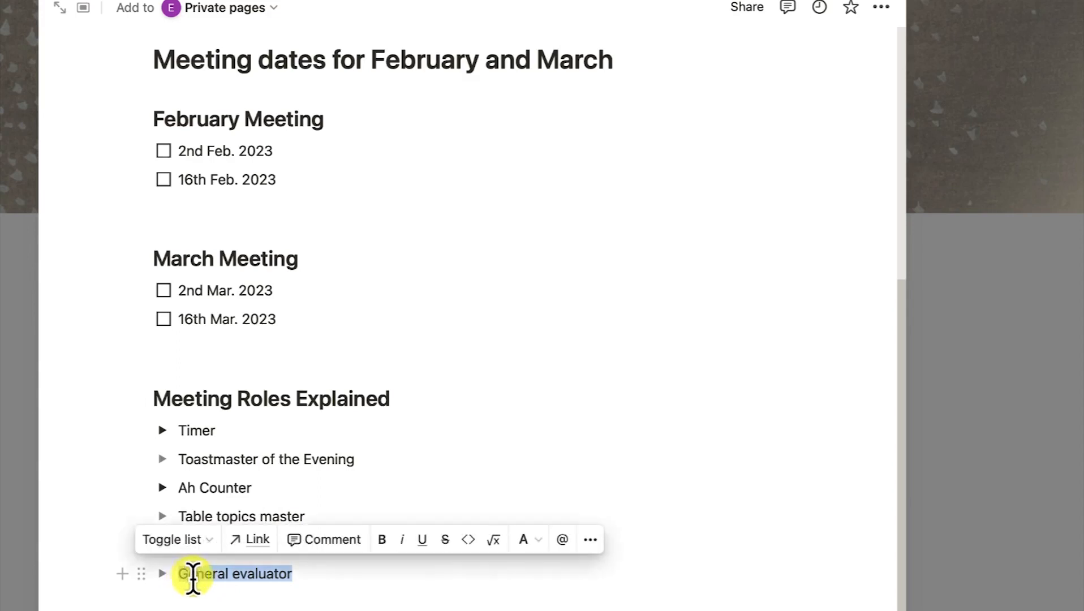
{"action": "left_click", "coordinate": [253, 546]}
{"action": "left_click", "coordinate": [266, 607]}
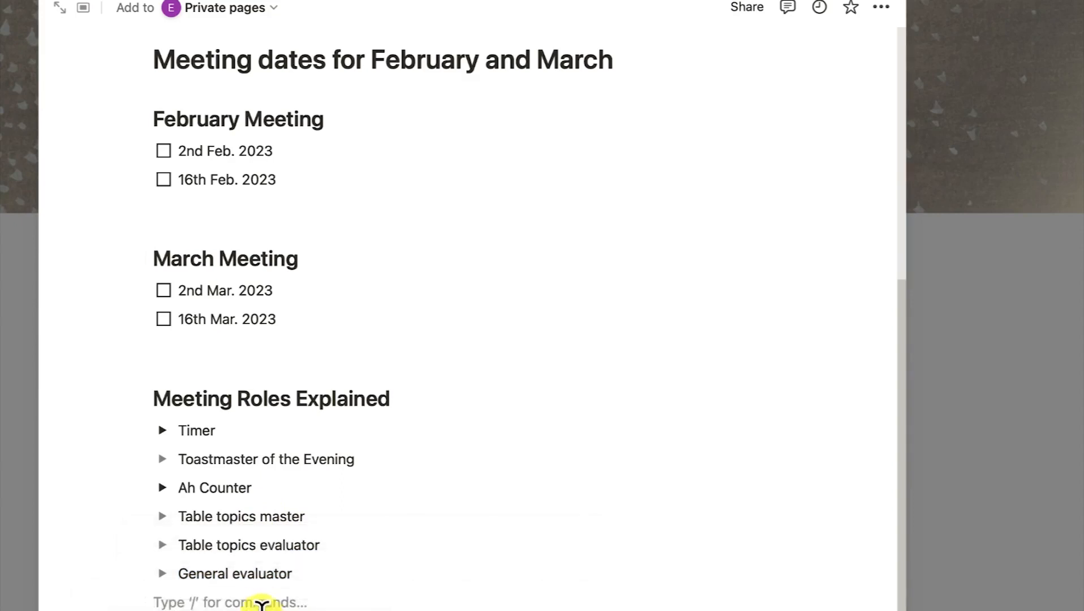
{"action": "triple_click", "coordinate": [259, 575]}
{"action": "left_click", "coordinate": [256, 541]}
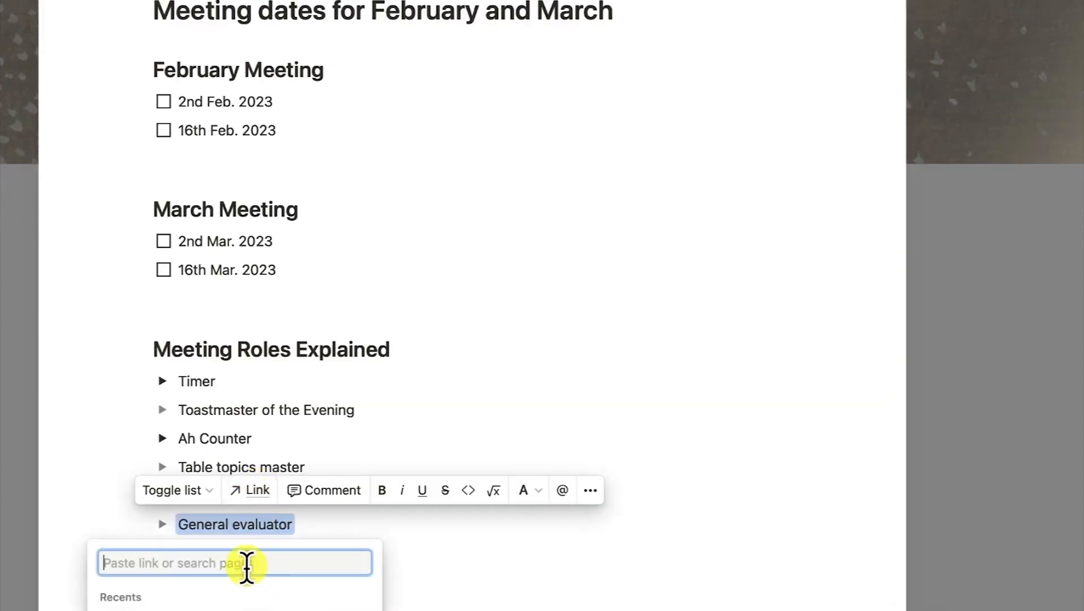
{"action": "type", "text": "https://www.toastmasters.org/membership/club-meeting-roles/general-evaluator"}
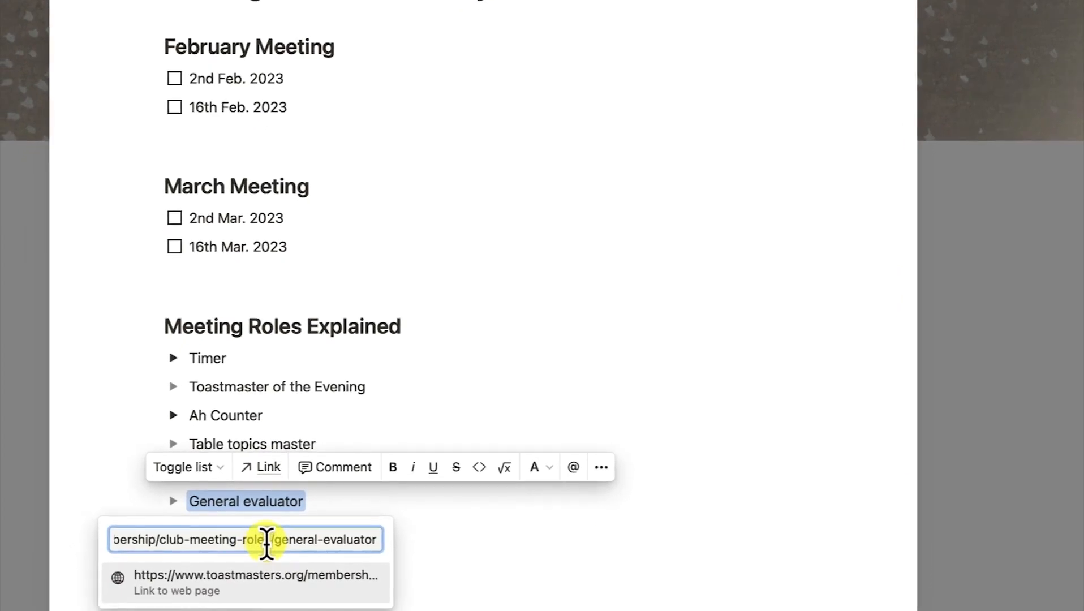
{"action": "key", "text": "Return"}
{"action": "left_click", "coordinate": [405, 570]}
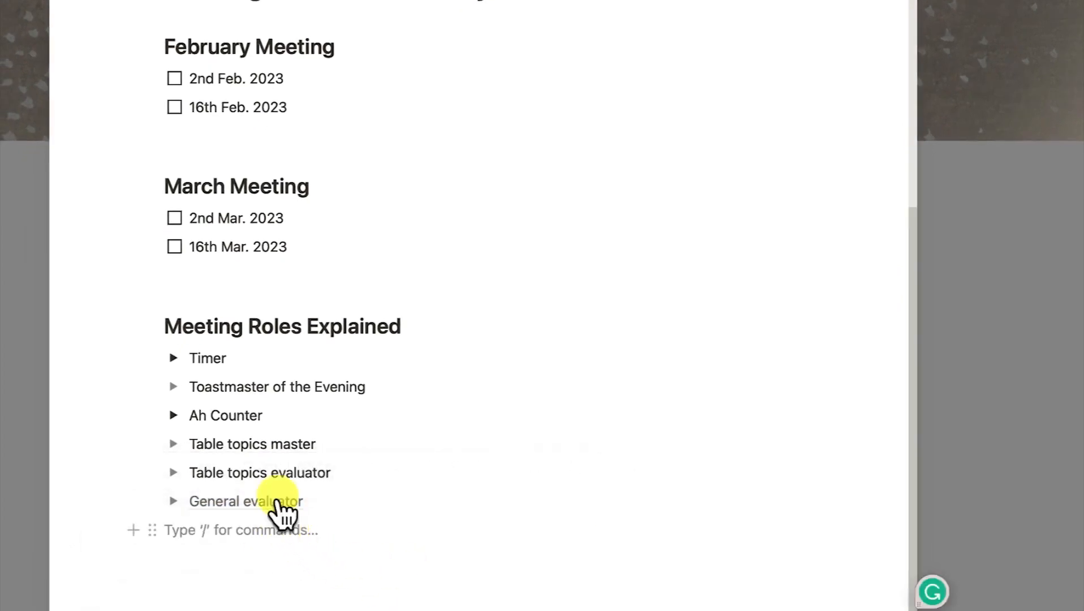
Step: Follow the General evaluator link to check the Toastmasters web page, and return to the Notion page
{"action": "mouse_move", "coordinate": [266, 516]}
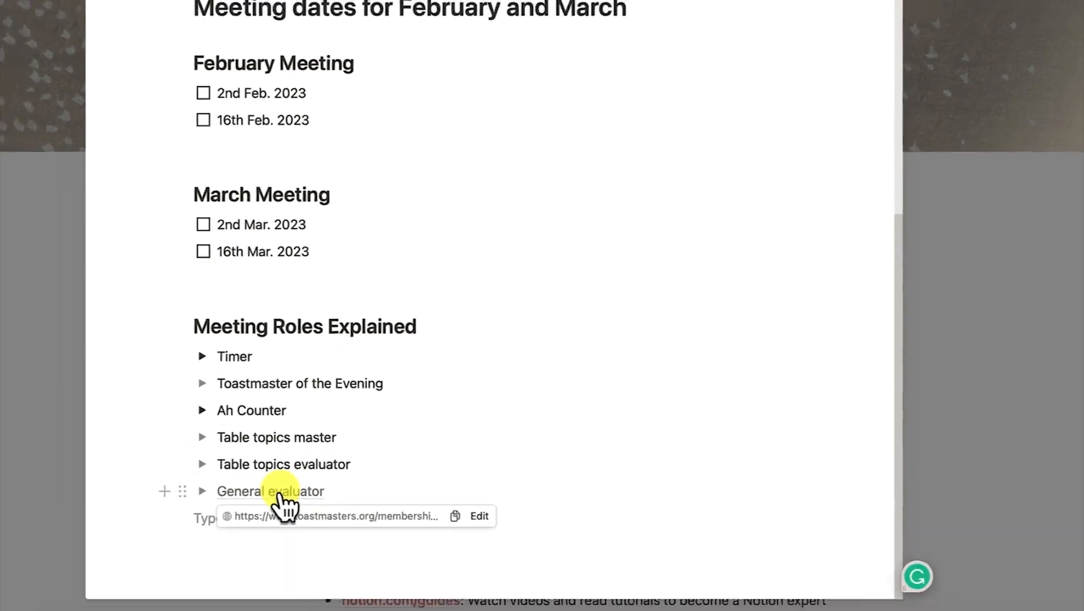
{"action": "left_click", "coordinate": [260, 509]}
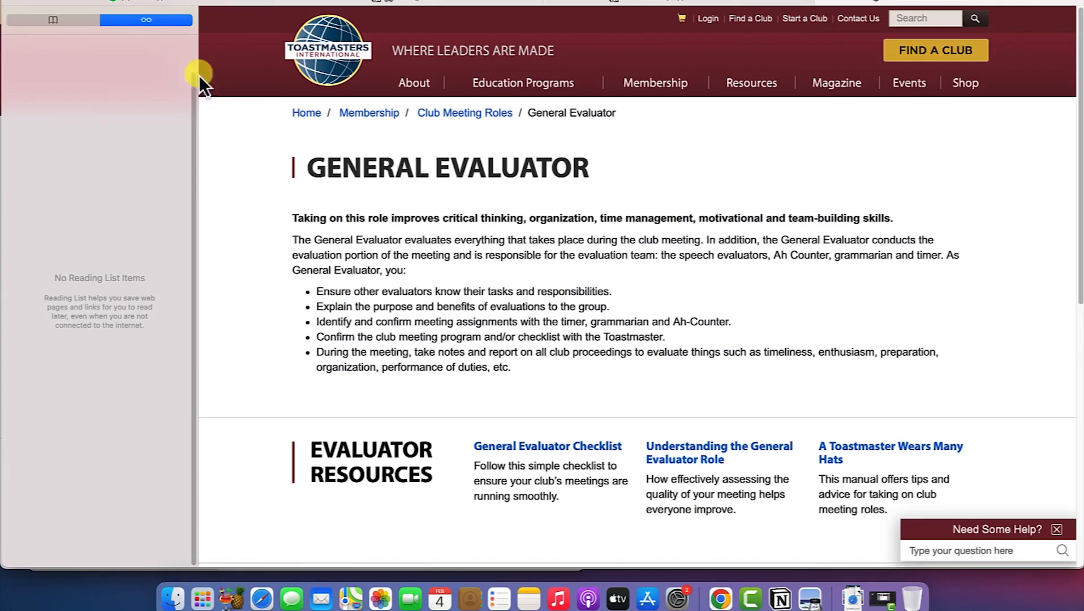
{"action": "left_click", "coordinate": [678, 5]}
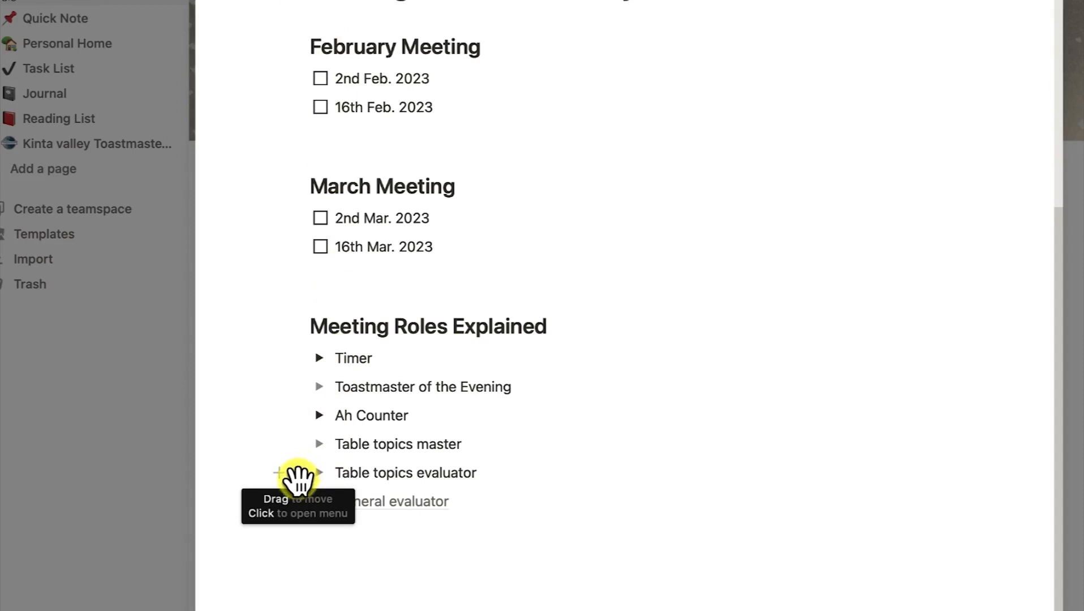
Step: Move the Table topics evaluator toggle above Timer, and the 16th Mar. 2023 to-do above 2nd Mar. 2023
{"action": "left_click_drag", "start_coordinate": [302, 471], "coordinate": [294, 403]}
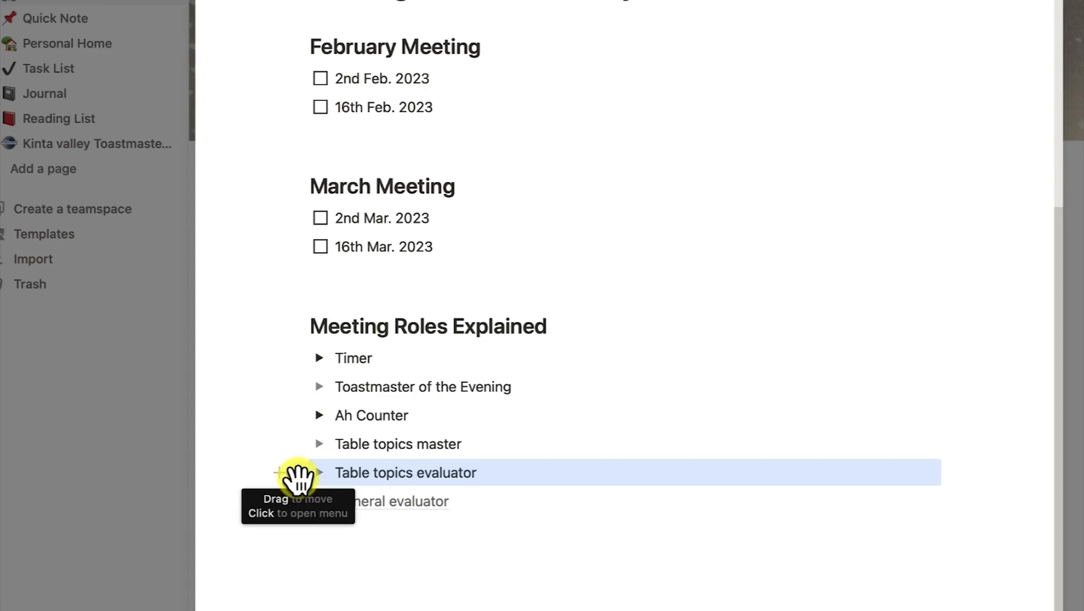
{"action": "left_click_drag", "start_coordinate": [298, 471], "coordinate": [300, 359]}
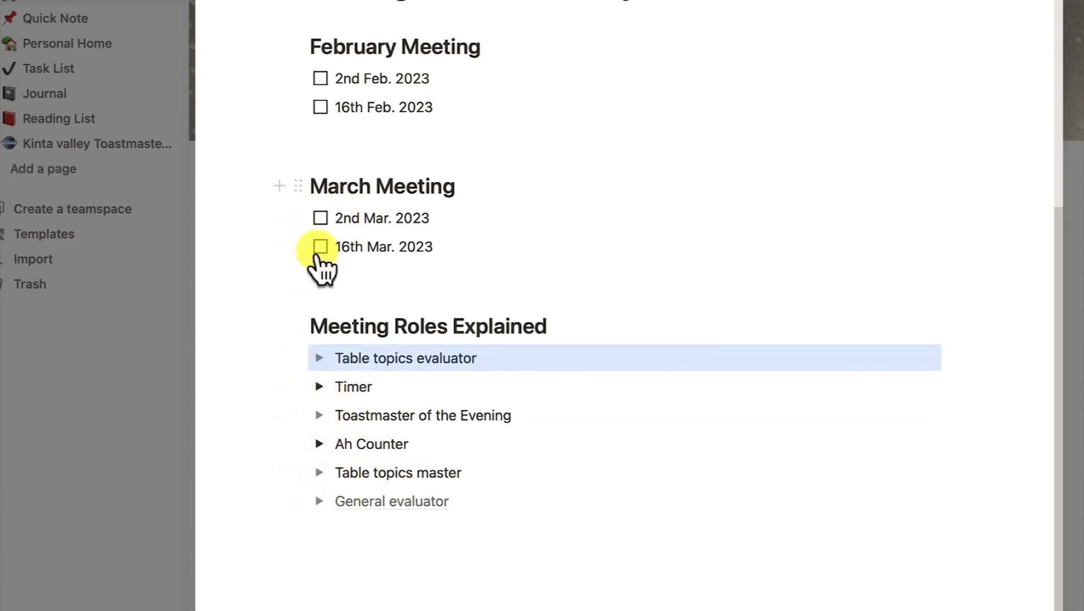
{"action": "left_click_drag", "start_coordinate": [302, 247], "coordinate": [304, 204]}
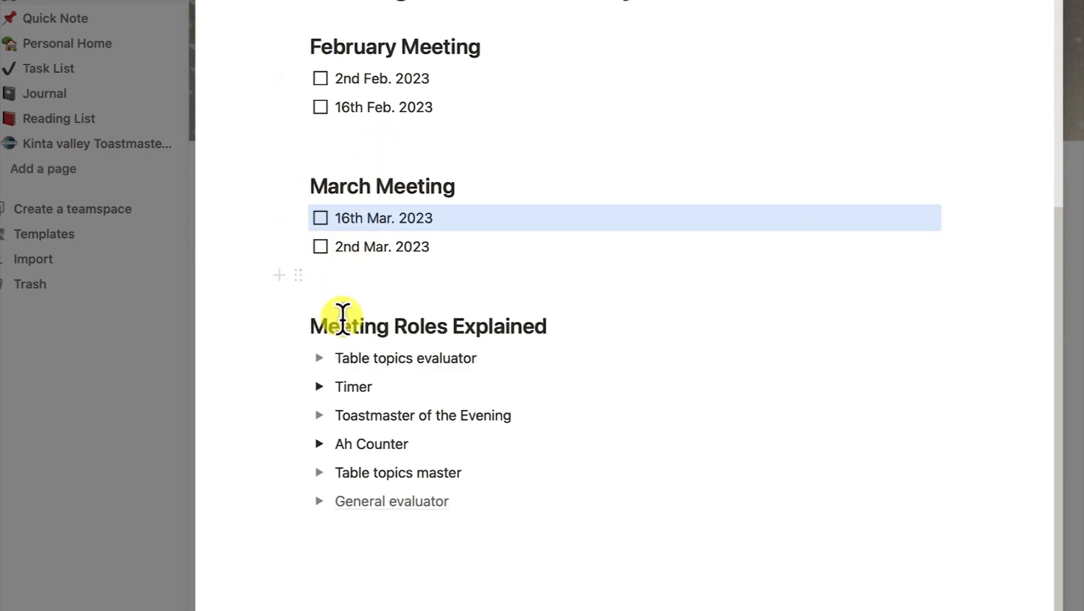
Step: Mark the 2nd Feb. 2023 to-do under February Meeting as done
{"action": "scroll", "coordinate": [342, 314], "scroll_direction": "up", "scroll_amount": 10}
{"action": "scroll", "coordinate": [386, 450], "scroll_direction": "down", "scroll_amount": 1}
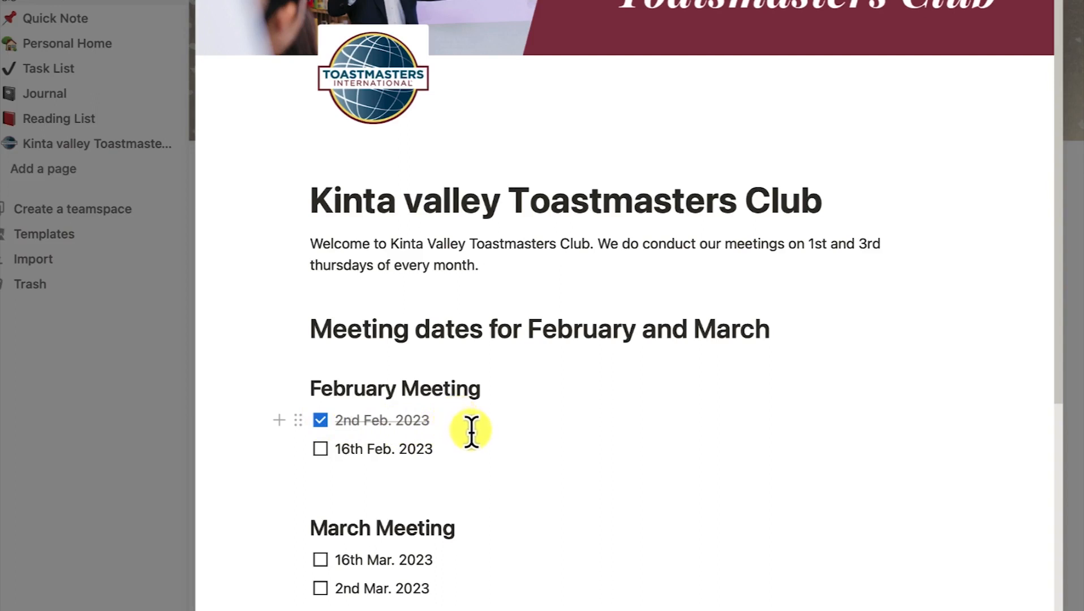
Step: Insert a simple table on the empty line below the General evaluator toggle
{"action": "scroll", "coordinate": [473, 431], "scroll_direction": "down", "scroll_amount": 2}
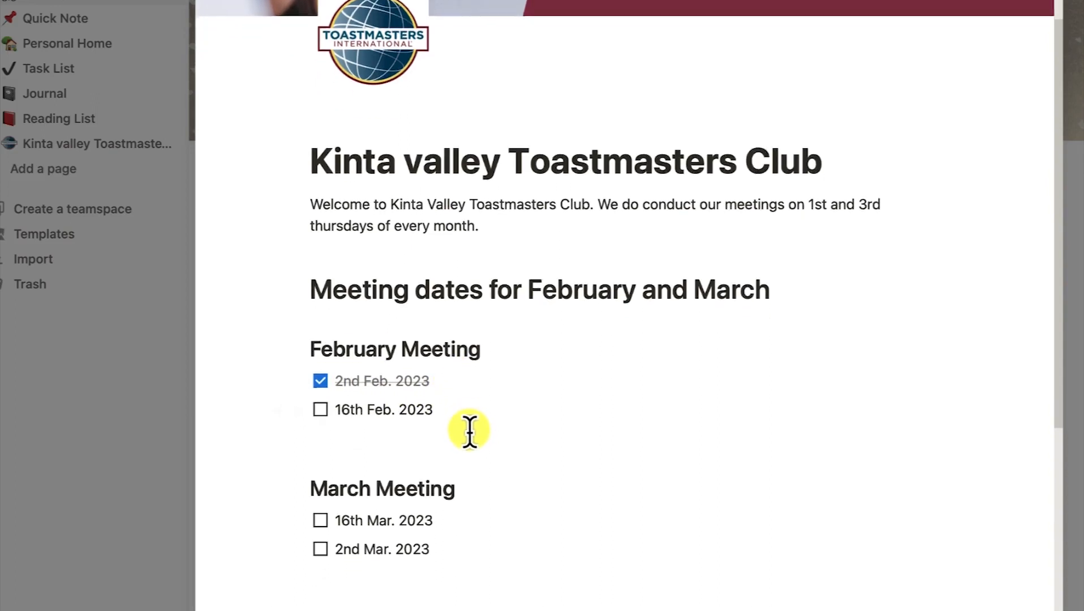
{"action": "scroll", "coordinate": [473, 403], "scroll_direction": "down", "scroll_amount": 1}
{"action": "scroll", "coordinate": [473, 403], "scroll_direction": "down", "scroll_amount": 5}
{"action": "left_click", "coordinate": [473, 531]}
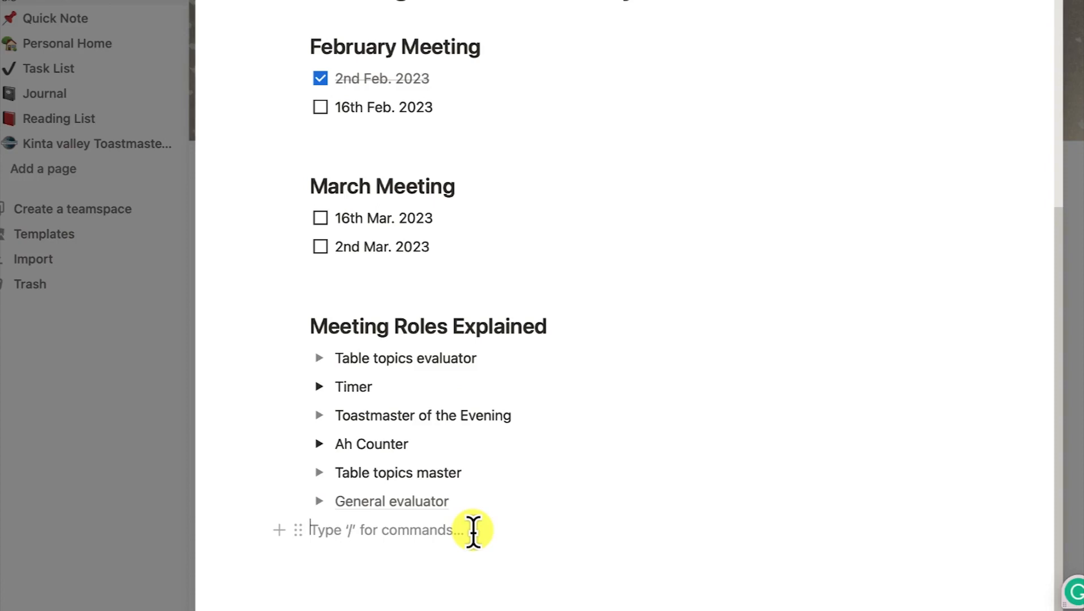
{"action": "type", "text": "/"}
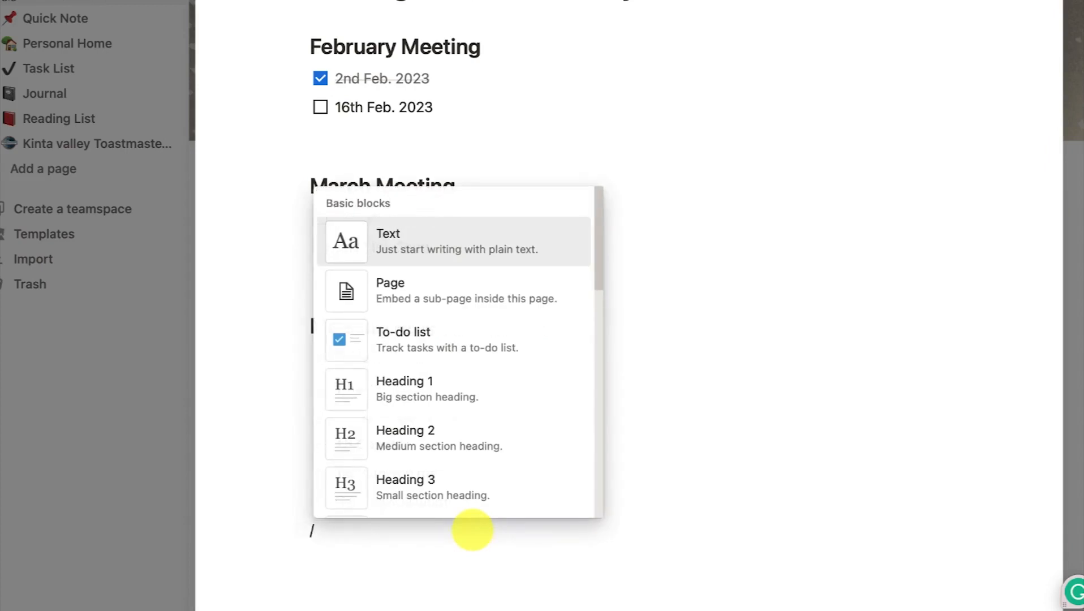
{"action": "scroll", "coordinate": [490, 378], "scroll_direction": "down", "scroll_amount": 3}
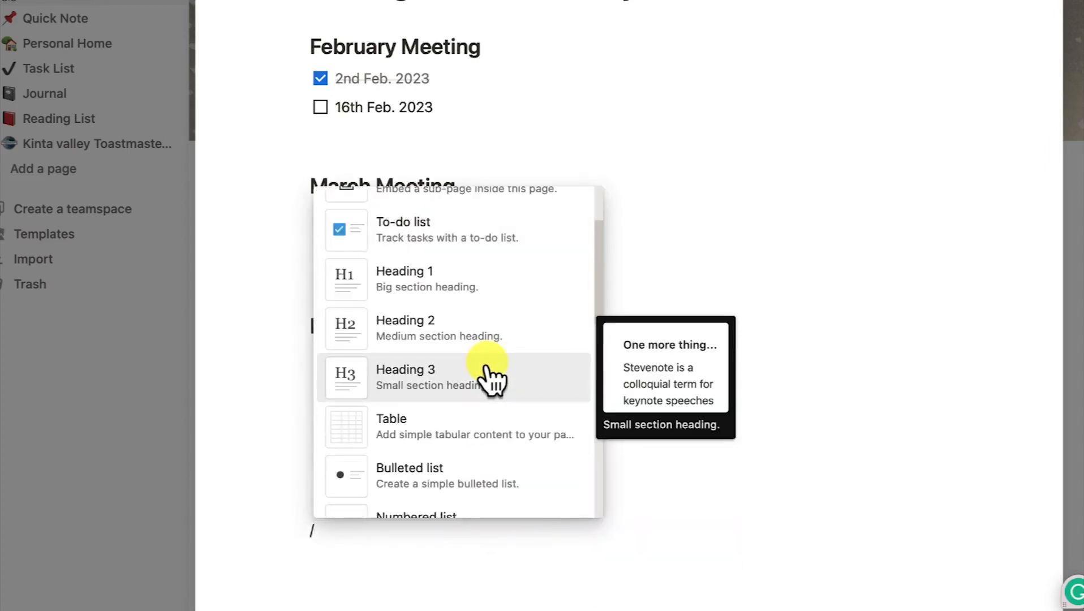
{"action": "type", "text": "t"}
{"action": "scroll", "coordinate": [431, 331], "scroll_direction": "up", "scroll_amount": 3}
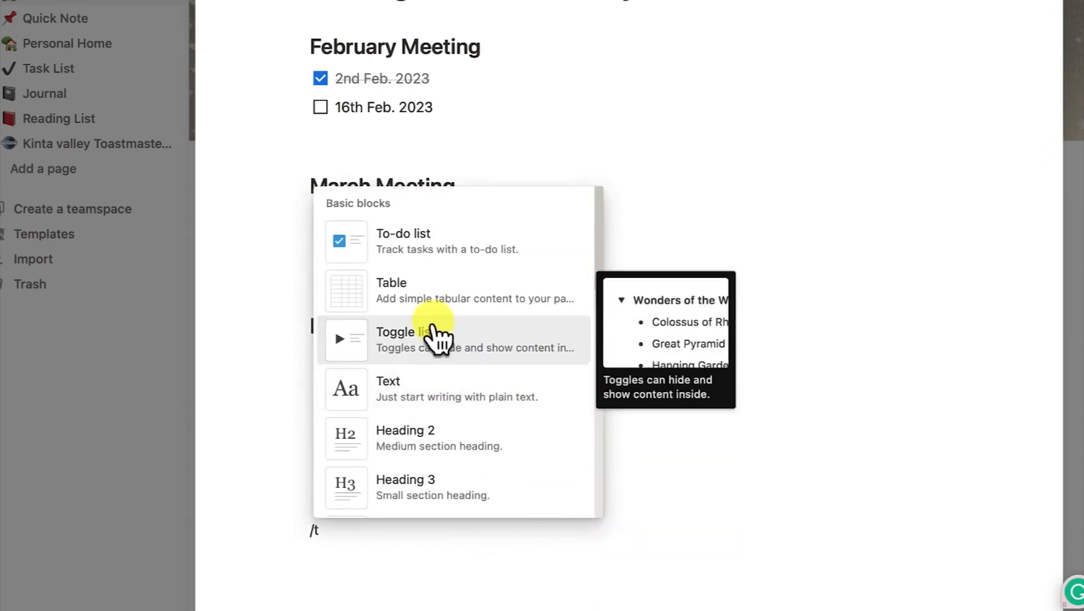
{"action": "left_click", "coordinate": [438, 290]}
{"action": "scroll", "coordinate": [606, 490], "scroll_direction": "down", "scroll_amount": 3}
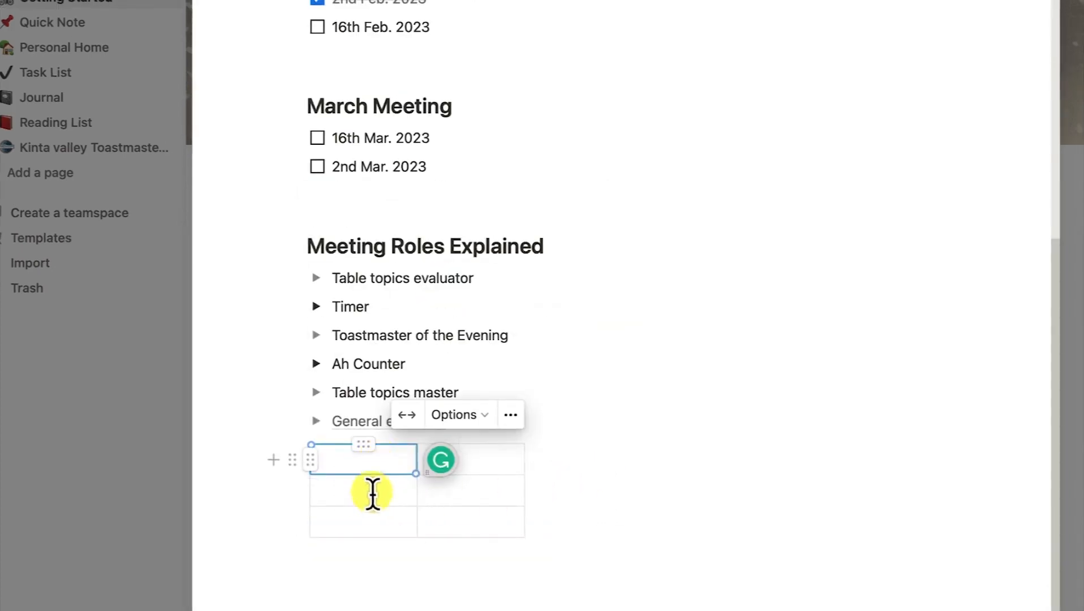
Step: Enlarge the simple table below the General evaluator toggle to six columns and five rows
{"action": "left_click", "coordinate": [534, 472]}
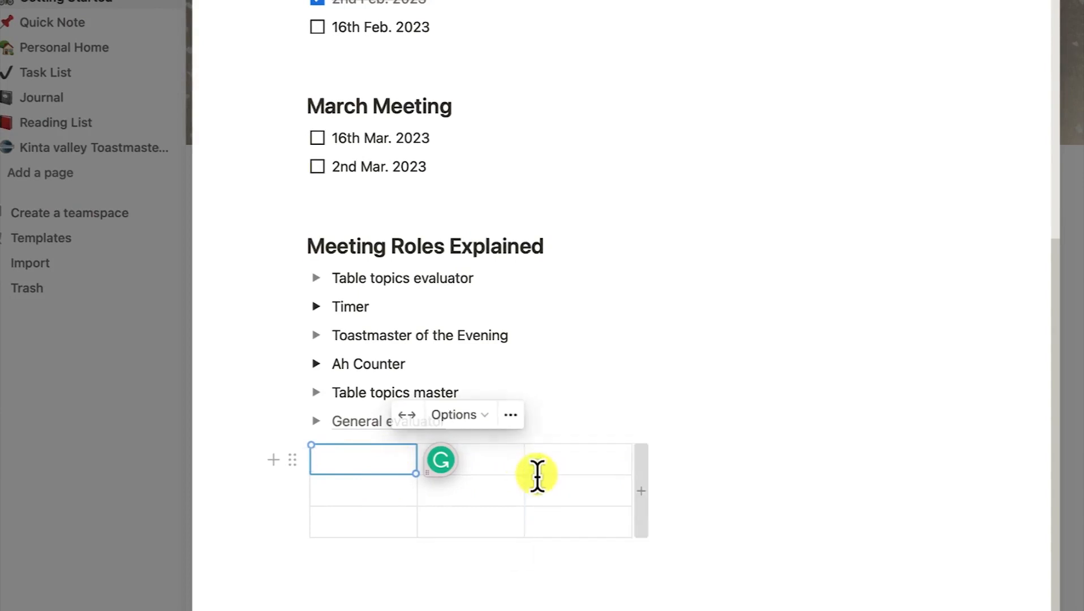
{"action": "left_click", "coordinate": [641, 470]}
{"action": "left_click", "coordinate": [748, 492]}
{"action": "left_click", "coordinate": [851, 486]}
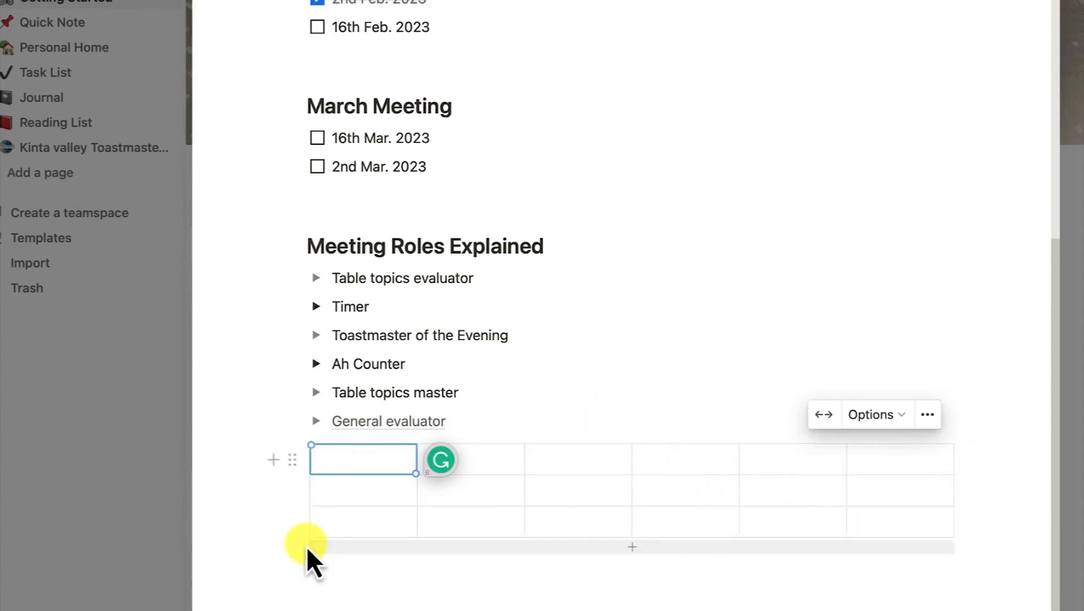
{"action": "left_click", "coordinate": [418, 546]}
{"action": "left_click", "coordinate": [436, 578]}
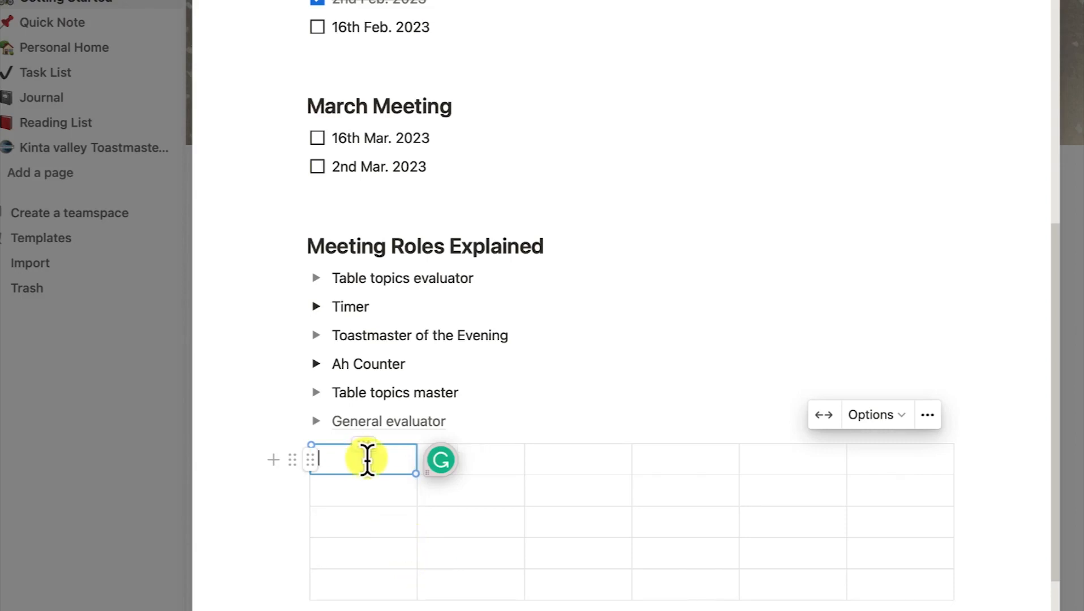
Step: Fill the table's first row with Speaker 1, Name, Pathways, Level, Project Title and Speech date
{"action": "type", "text": "Speaker 1"}
{"action": "left_click", "coordinate": [452, 453]}
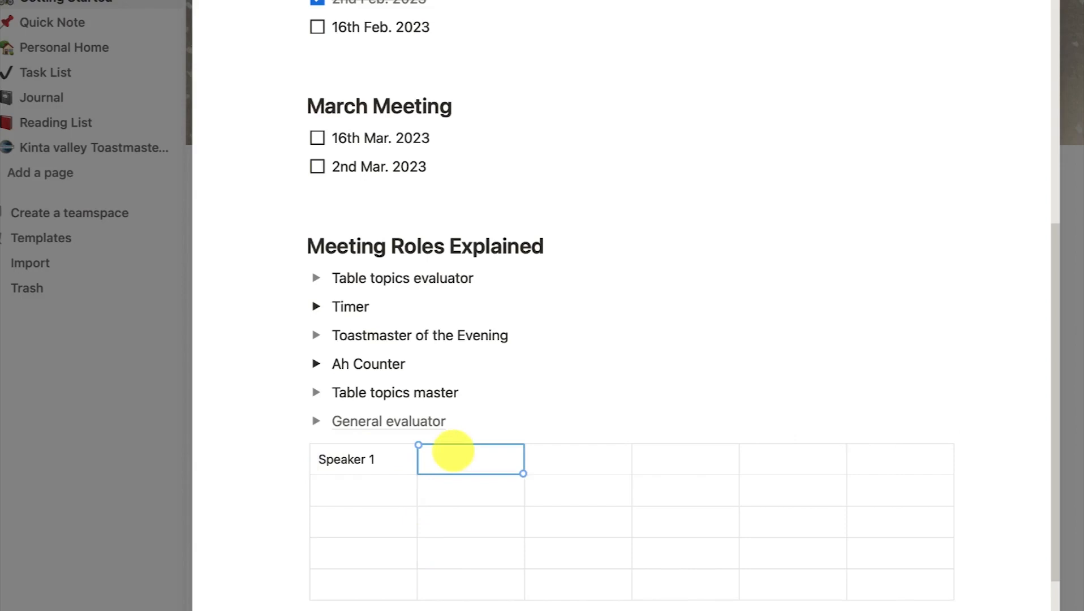
{"action": "type", "text": "Name"}
{"action": "key", "text": "Tab"}
{"action": "type", "text": "Pathways"}
{"action": "key", "text": "Tab"}
{"action": "type", "text": "Level"}
{"action": "key", "text": "Tab"}
{"action": "type", "text": "Project Title"}
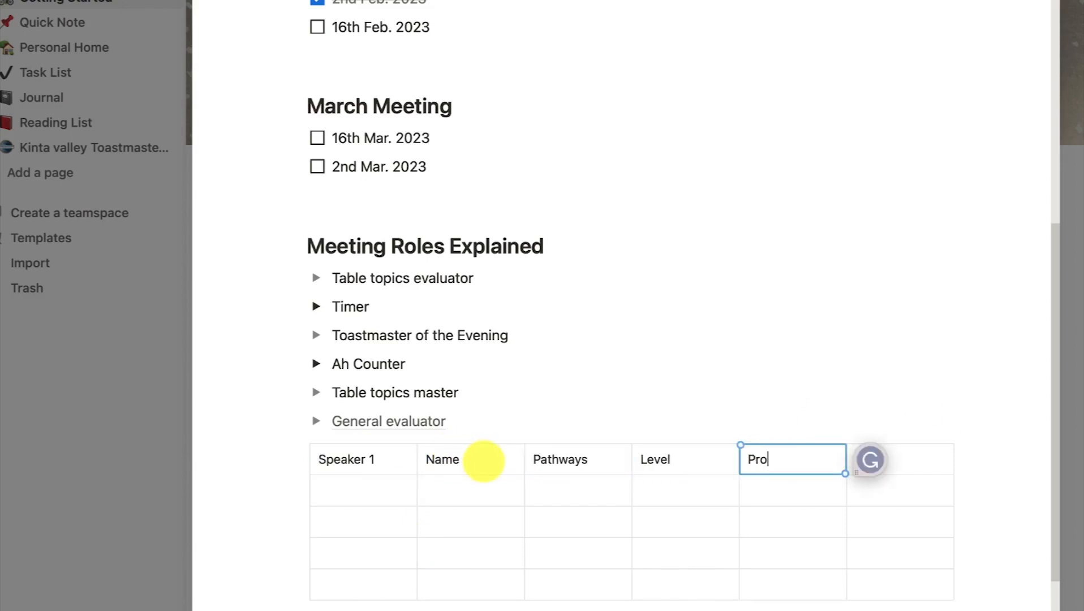
{"action": "key", "text": "Tab"}
{"action": "type", "text": "Speech date"}
Step: Turn on the header row and the header column for the speaker table
{"action": "left_click_drag", "start_coordinate": [346, 474], "coordinate": [963, 450]}
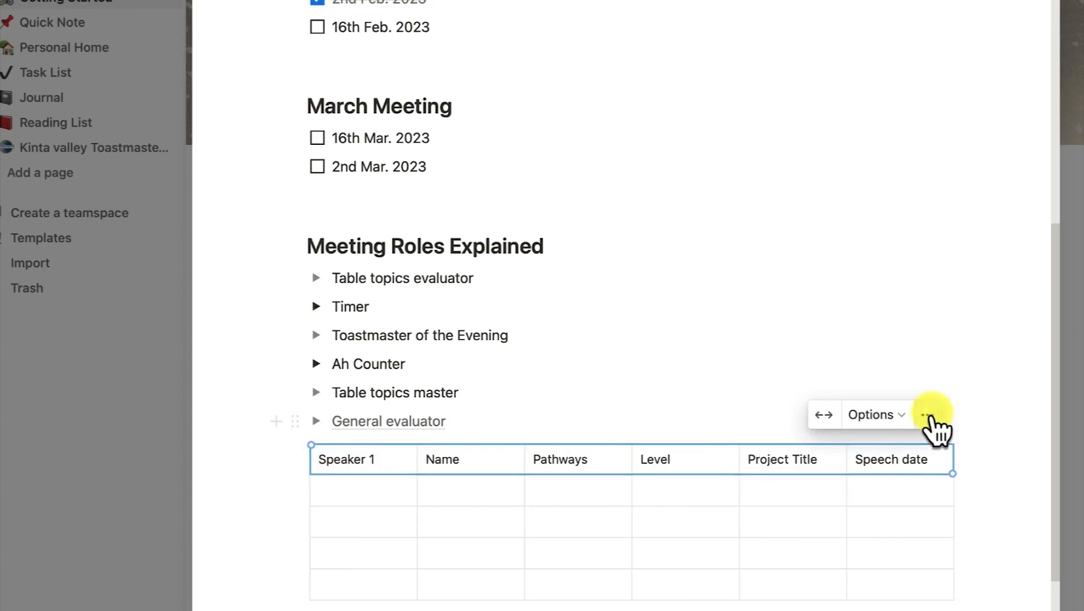
{"action": "left_click", "coordinate": [898, 416]}
{"action": "left_click", "coordinate": [898, 416]}
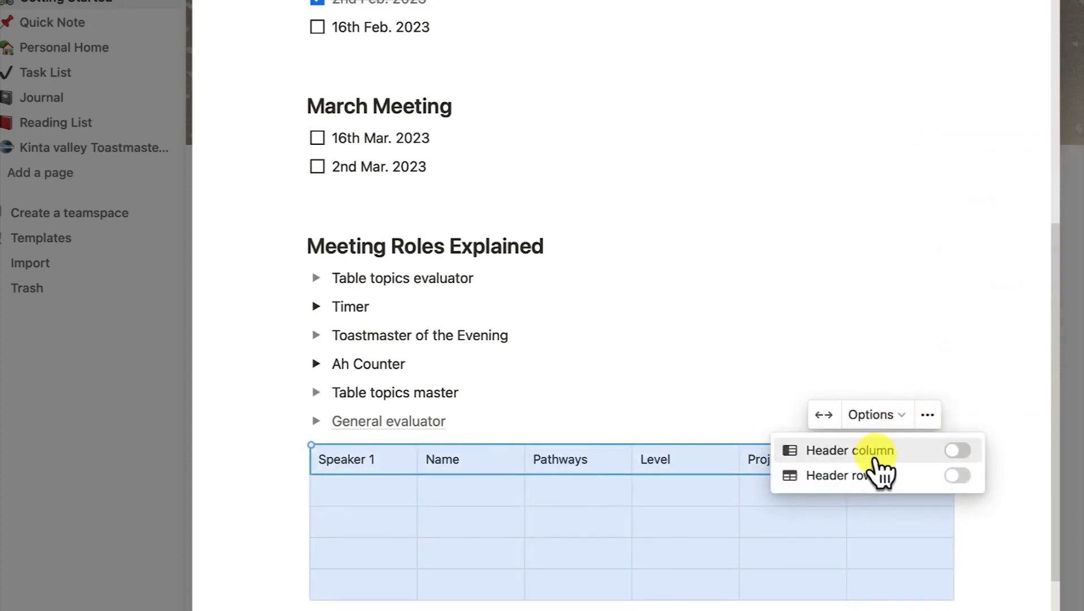
{"action": "left_click", "coordinate": [956, 476]}
{"action": "left_click", "coordinate": [588, 346]}
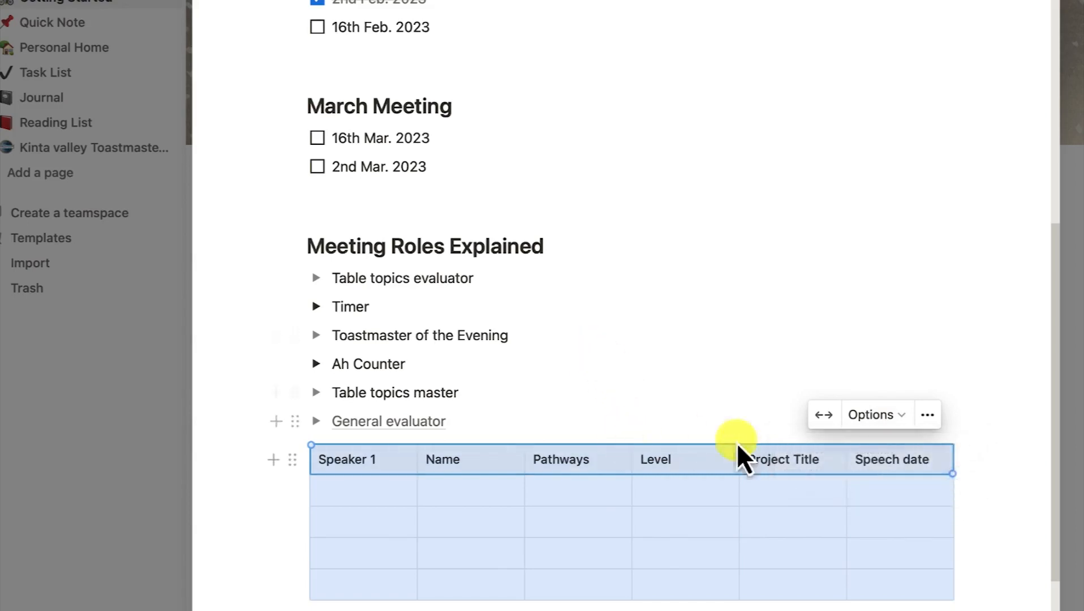
{"action": "left_click", "coordinate": [902, 422]}
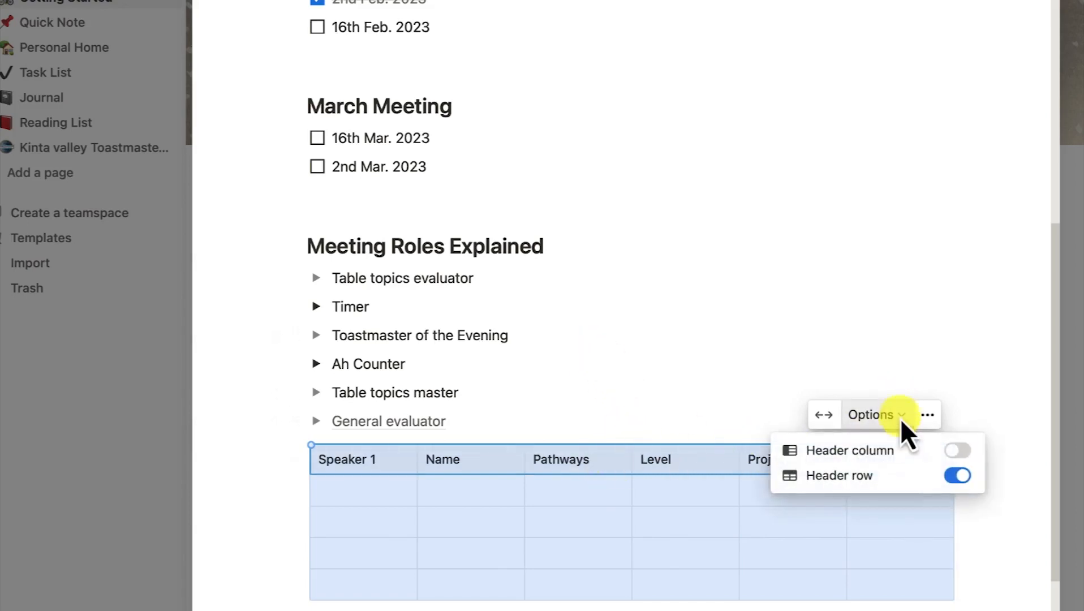
{"action": "left_click", "coordinate": [958, 451]}
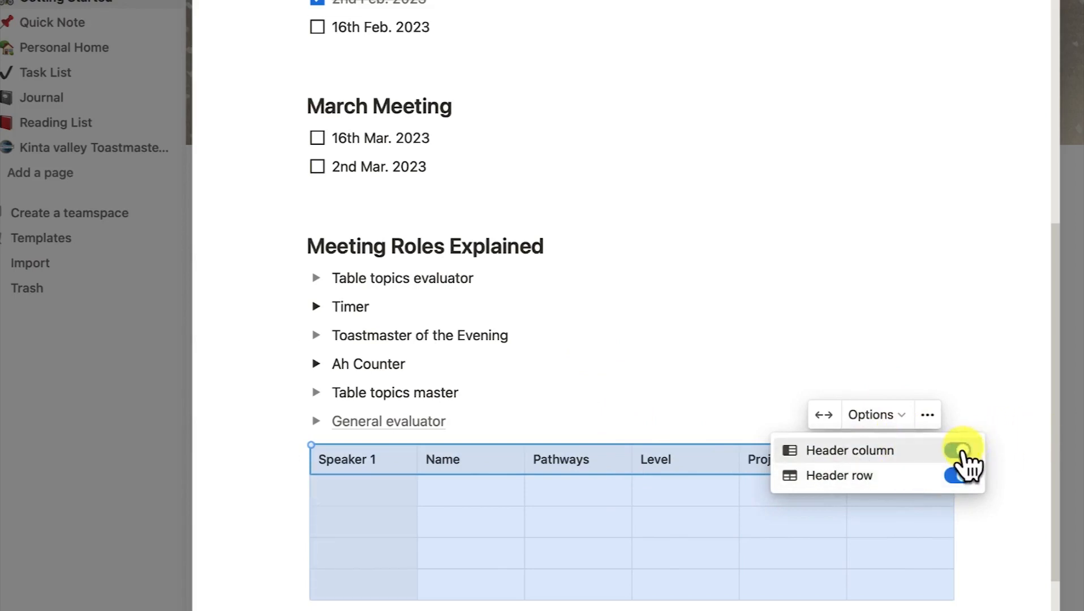
{"action": "key", "text": "Escape"}
{"action": "left_click", "coordinate": [651, 517]}
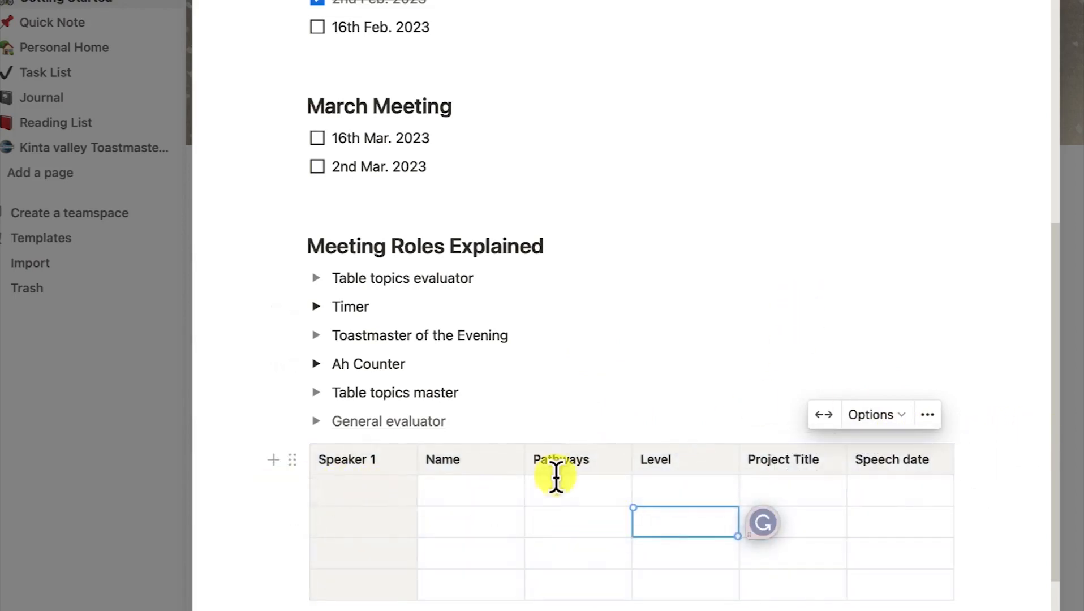
Step: Enter Speaker 2 and Speaker 3 in the first column below Speaker 1
{"action": "left_click", "coordinate": [362, 495]}
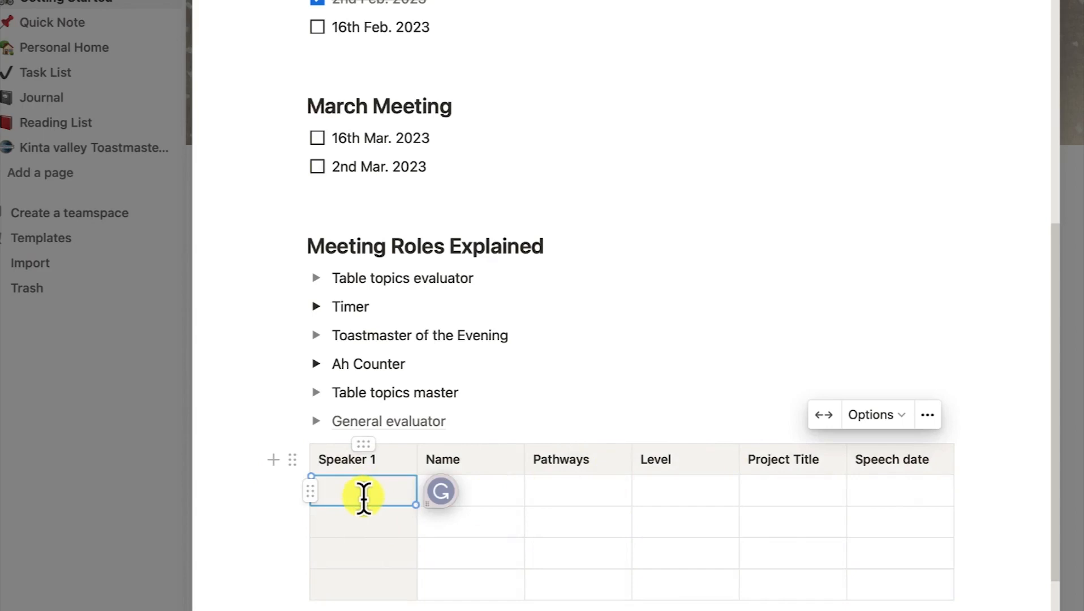
{"action": "type", "text": "Speaker 2"}
{"action": "key", "text": "Return"}
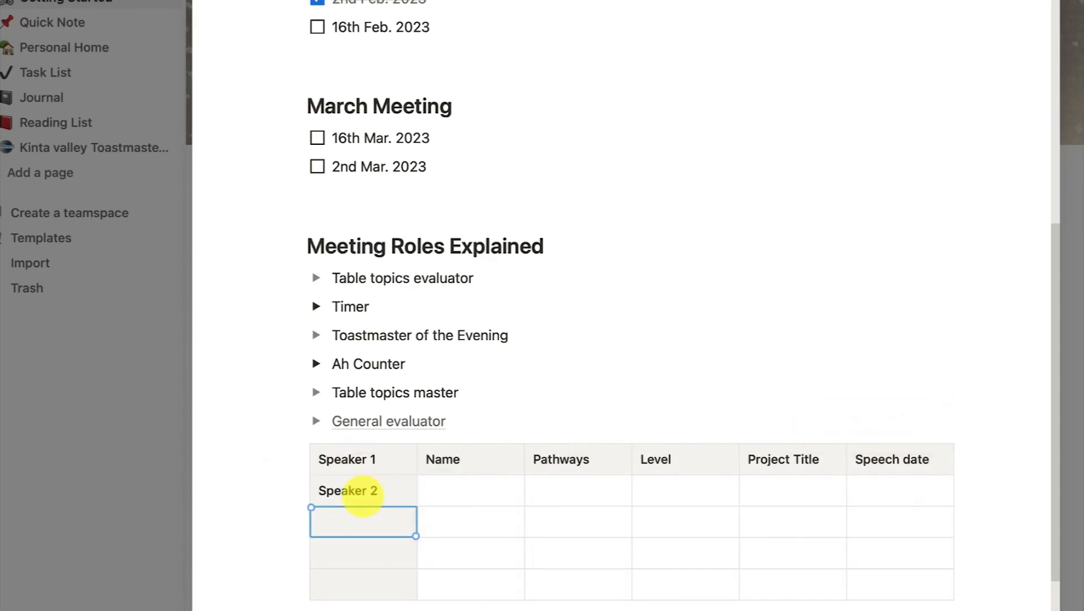
{"action": "type", "text": "Speaker 3"}
{"action": "key", "text": "Return"}
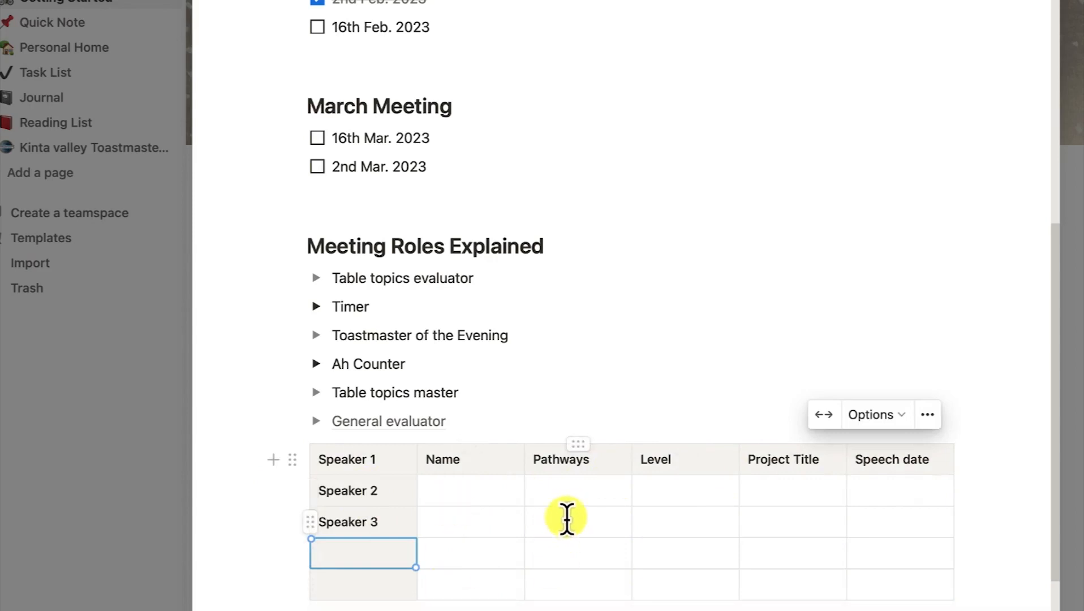
{"action": "left_click", "coordinate": [463, 491]}
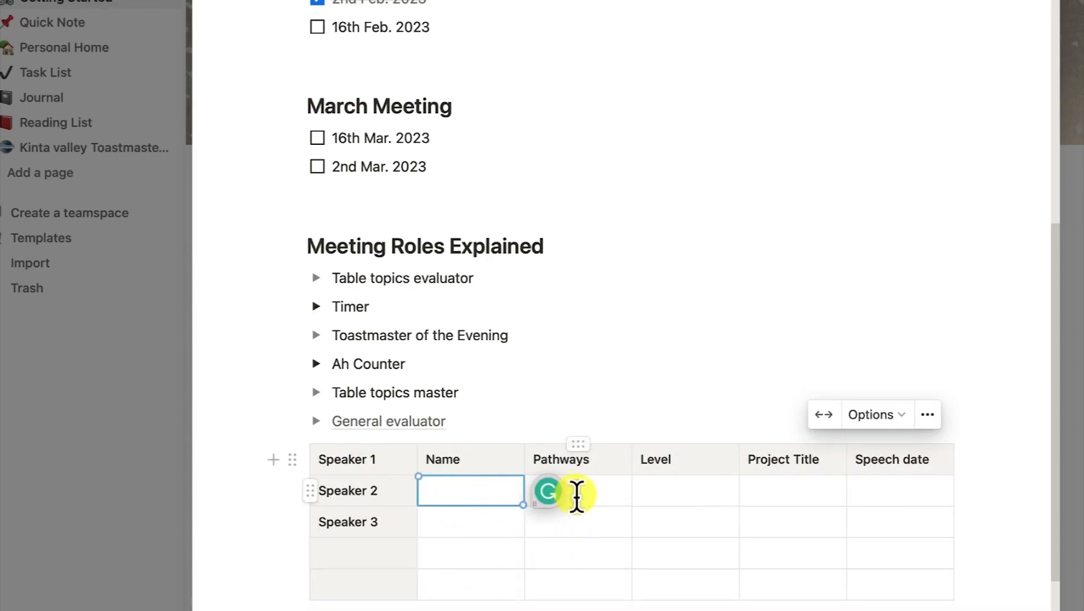
{"action": "left_click", "coordinate": [600, 496]}
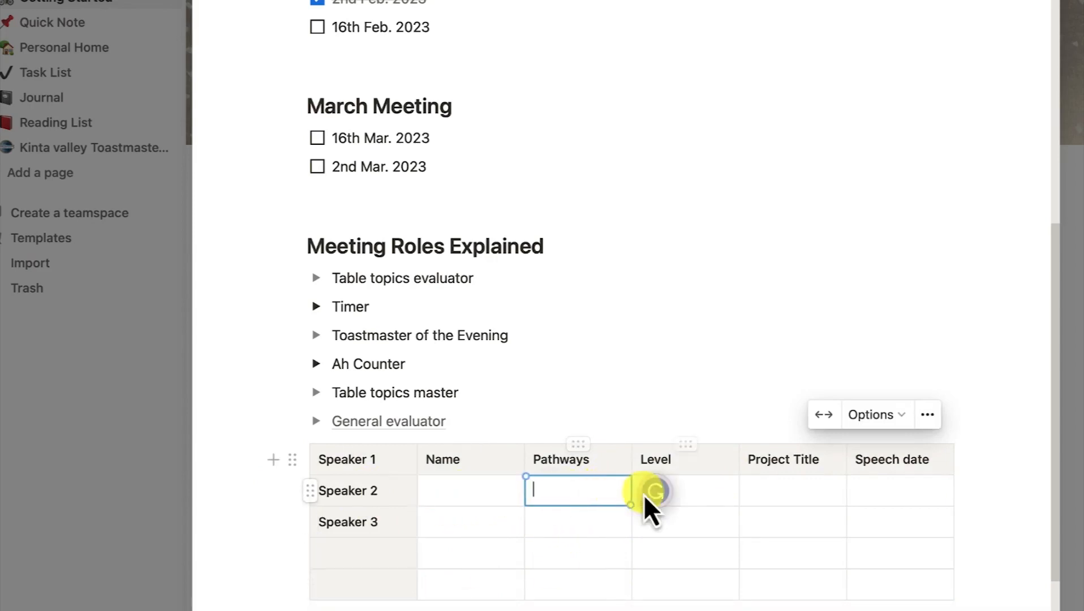
{"action": "left_click", "coordinate": [709, 497]}
{"action": "left_click", "coordinate": [828, 490]}
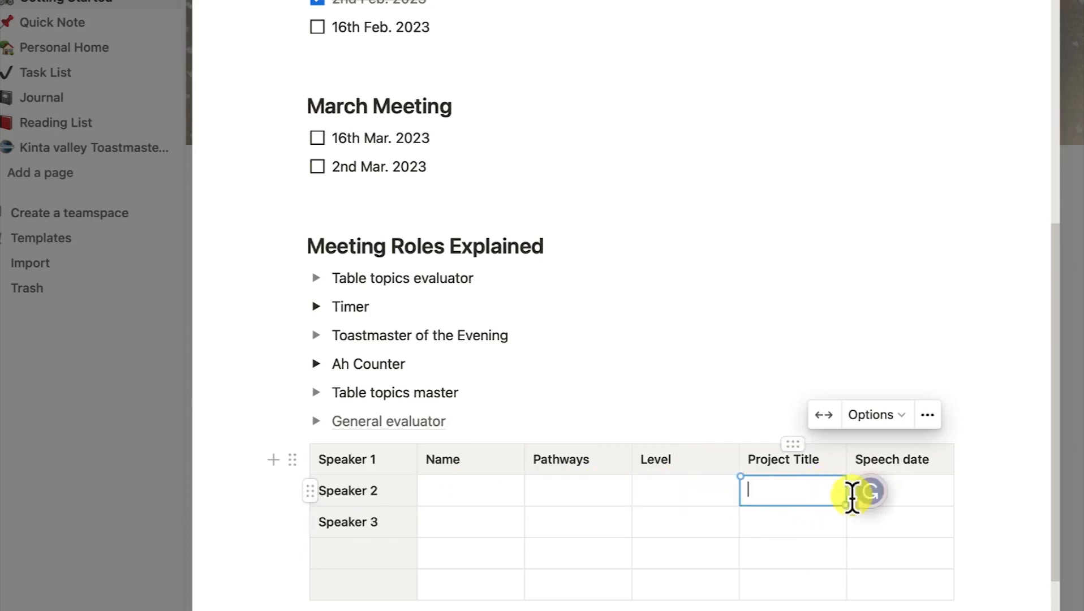
{"action": "left_click", "coordinate": [934, 488]}
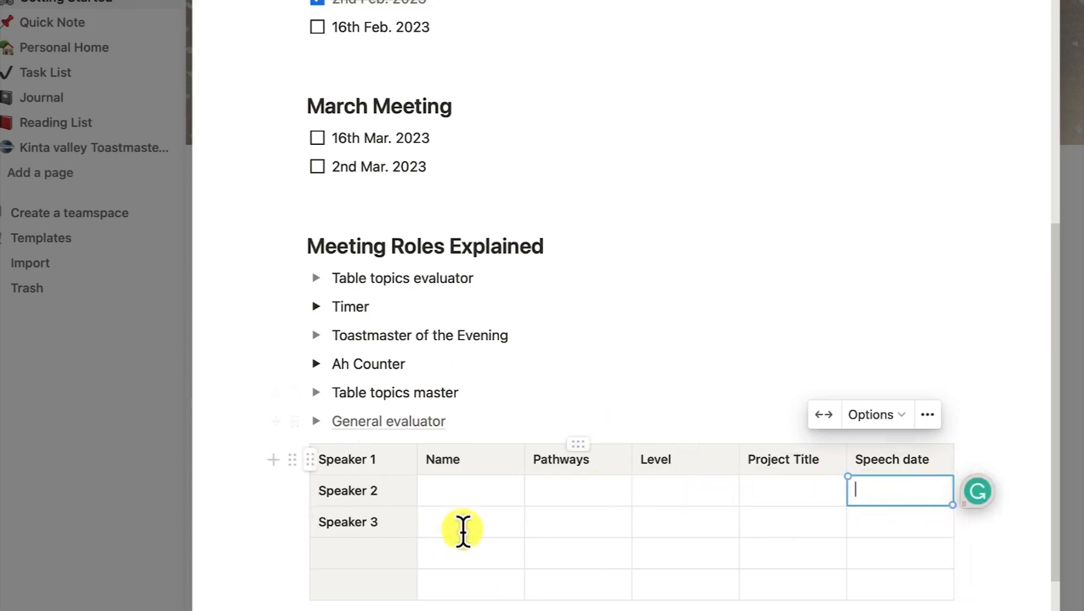
Step: Widen the Name and Pathways columns of the speaker table
{"action": "left_click_drag", "start_coordinate": [523, 494], "coordinate": [558, 491]}
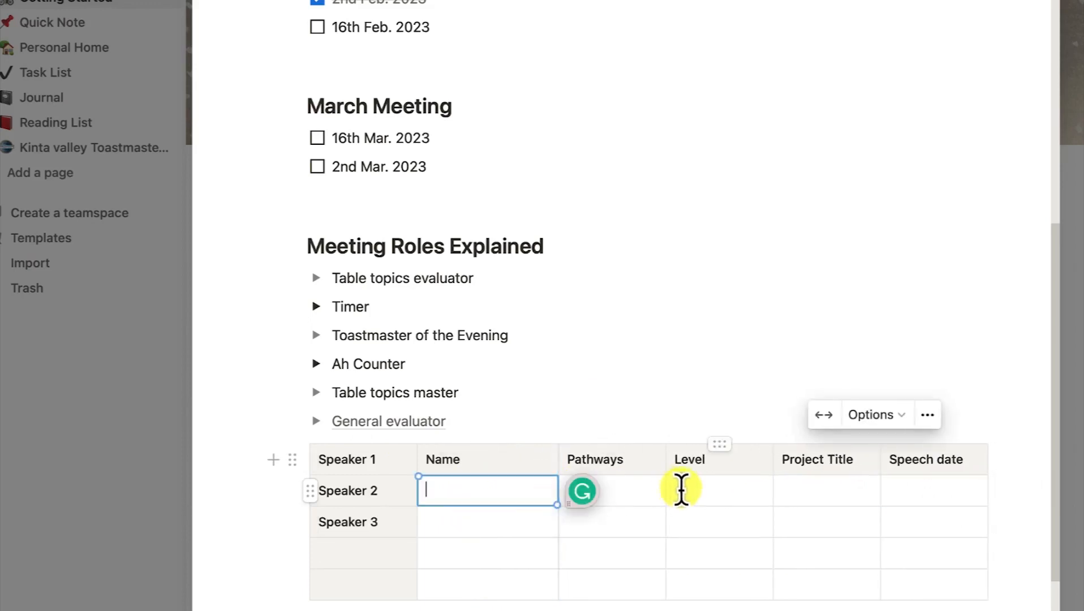
{"action": "mouse_move", "coordinate": [666, 485]}
{"action": "left_mouse_down"}
{"action": "mouse_move", "coordinate": [716, 496]}
{"action": "mouse_move", "coordinate": [666, 491]}
{"action": "mouse_move", "coordinate": [760, 488]}
{"action": "mouse_move", "coordinate": [597, 506]}
{"action": "mouse_move", "coordinate": [660, 478]}
{"action": "mouse_move", "coordinate": [721, 493]}
{"action": "mouse_move", "coordinate": [684, 489]}
{"action": "left_mouse_up"}
{"action": "mouse_move", "coordinate": [544, 493]}
{"action": "left_mouse_down"}
{"action": "mouse_move", "coordinate": [554, 508]}
{"action": "mouse_move", "coordinate": [538, 493]}
{"action": "left_mouse_up"}
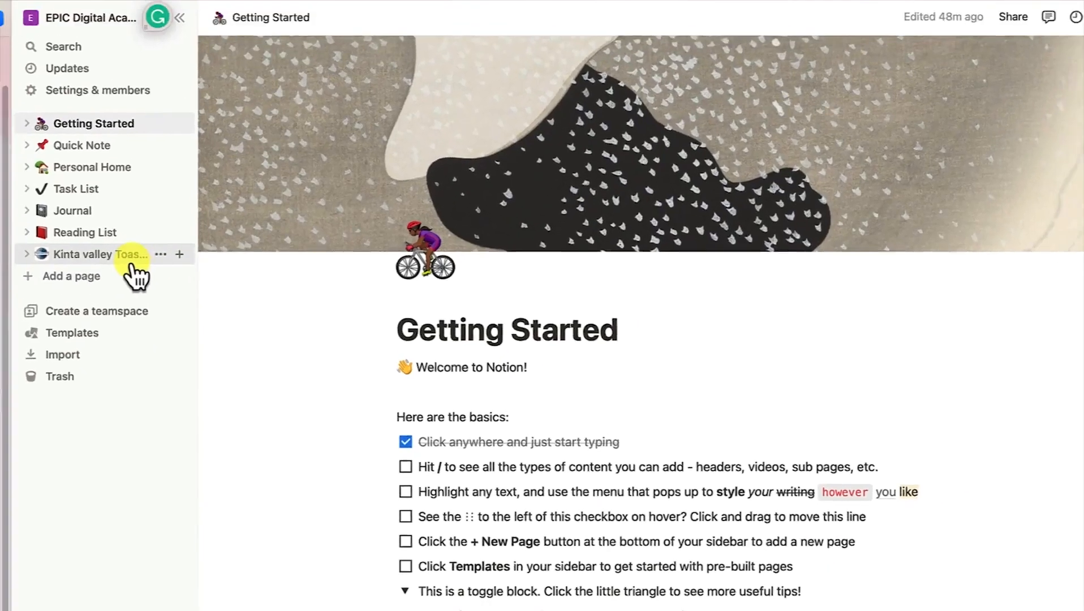
Step: Open the Kinta valley Toastmasters Club page and write "Registration page" on the empty line below the speaker table
{"action": "left_click", "coordinate": [70, 261]}
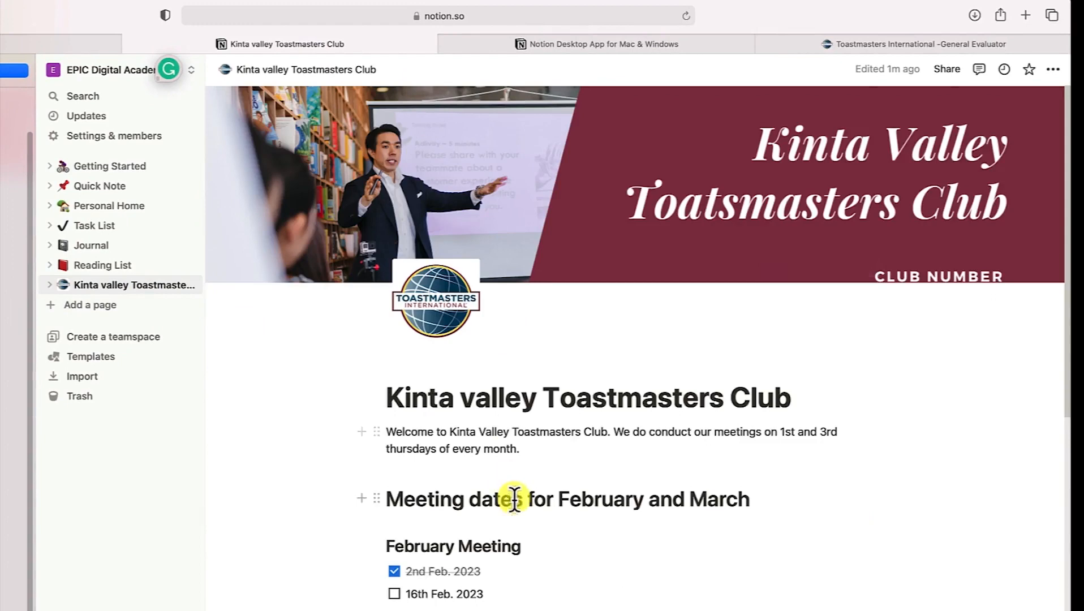
{"action": "scroll", "coordinate": [514, 499], "scroll_direction": "down", "scroll_amount": 5}
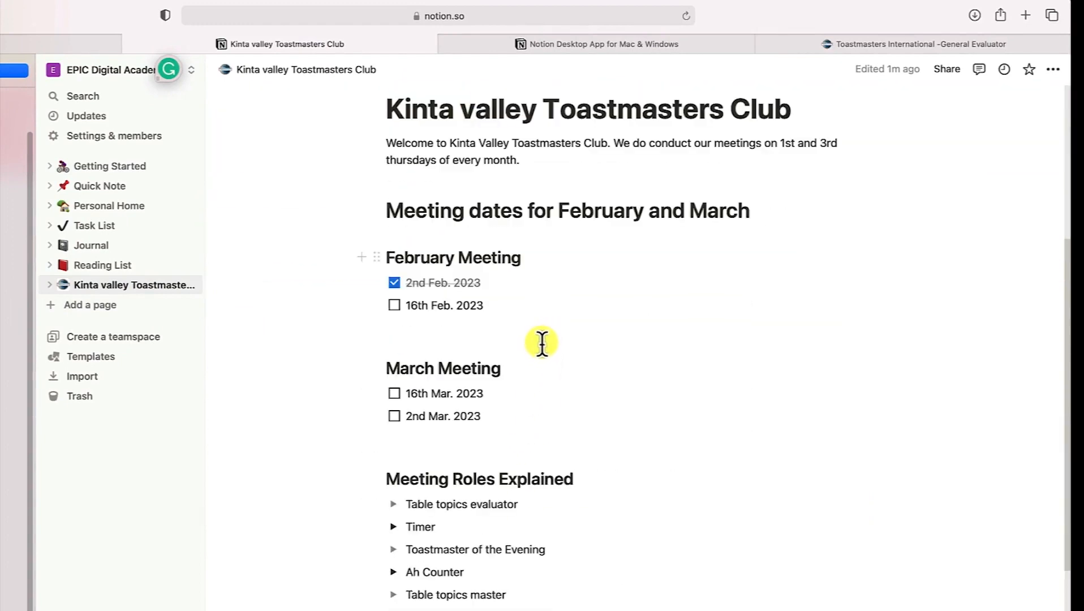
{"action": "scroll", "coordinate": [537, 348], "scroll_direction": "down", "scroll_amount": 4}
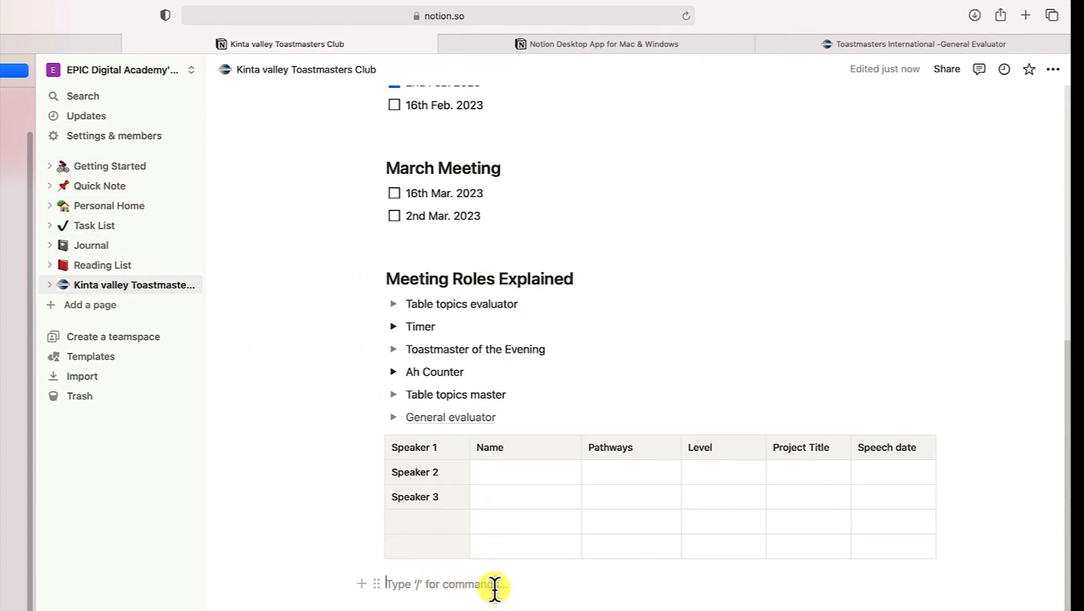
{"action": "type", "text": "Fo"}
{"action": "type", "text": "Registration "}
{"action": "type", "text": "page"}
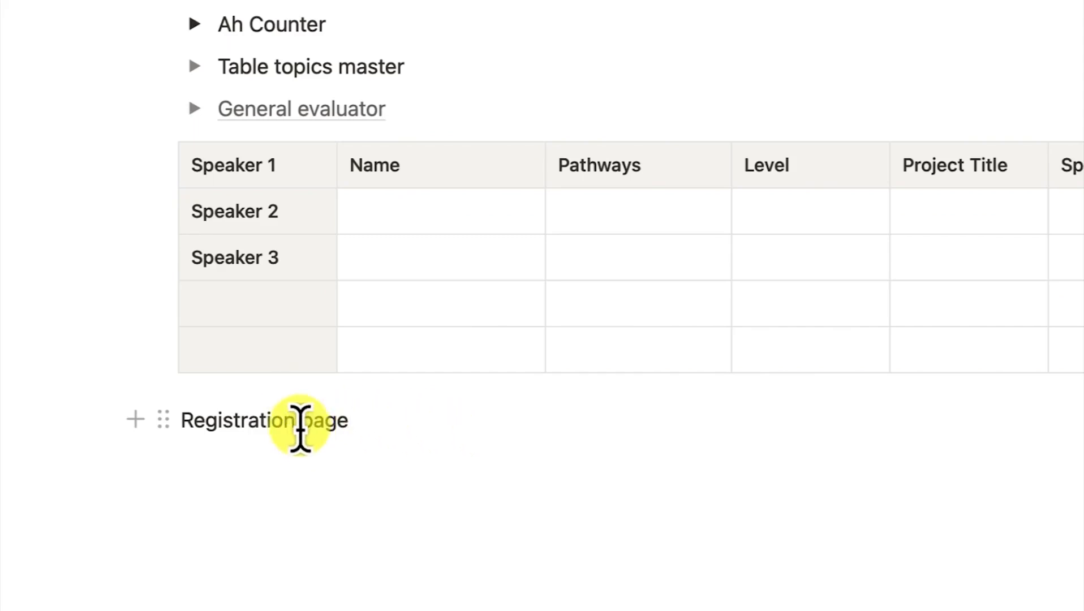
Step: Turn the "Registration page" line into a sub-page and open it
{"action": "key", "text": "alt+shift+Left"}
{"action": "key", "text": "alt+shift+Left"}
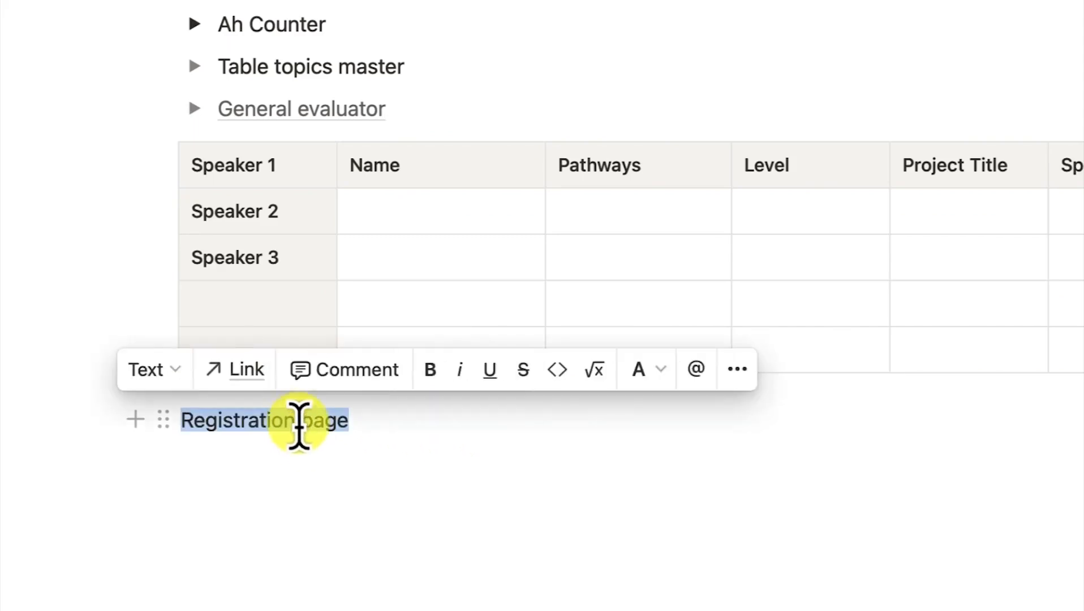
{"action": "left_click", "coordinate": [176, 374]}
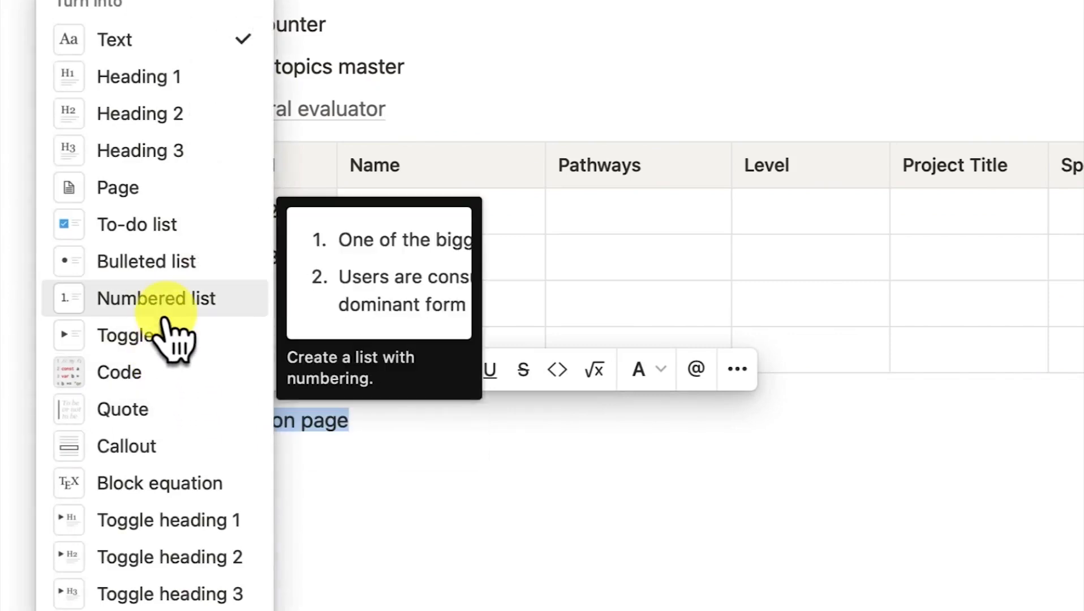
{"action": "left_click", "coordinate": [154, 192]}
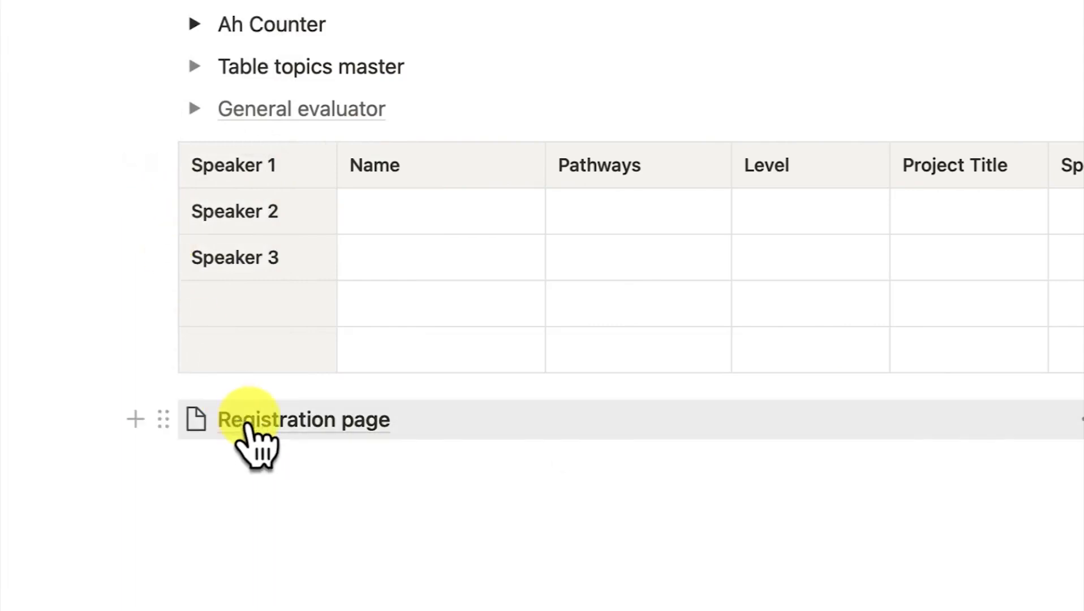
{"action": "left_click", "coordinate": [291, 422]}
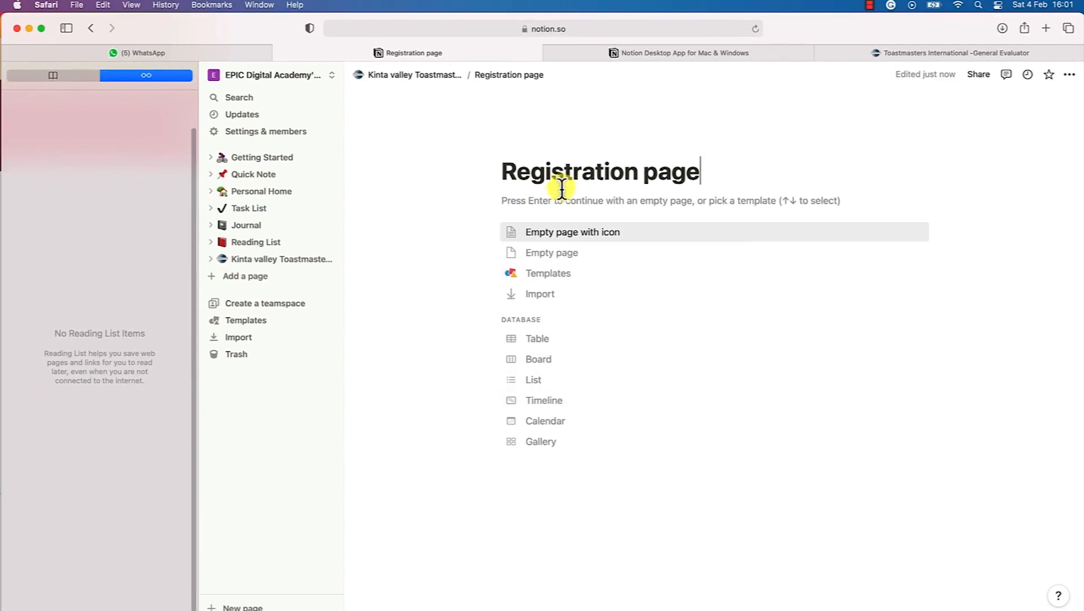
Step: Start the body of the Registration page and insert a simple table below its title
{"action": "left_click", "coordinate": [659, 203]}
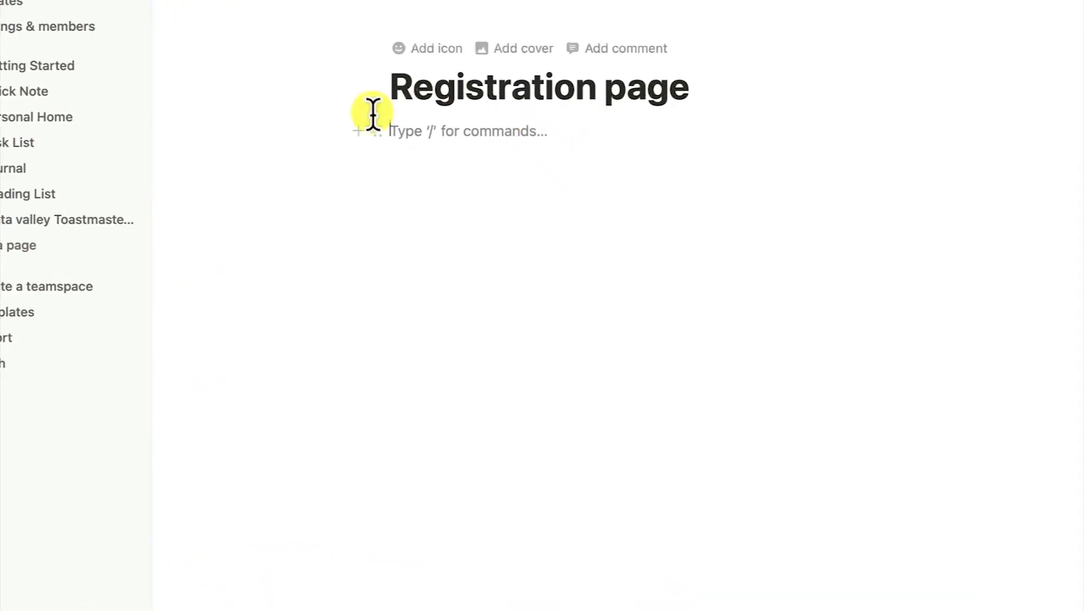
{"action": "left_click", "coordinate": [514, 135]}
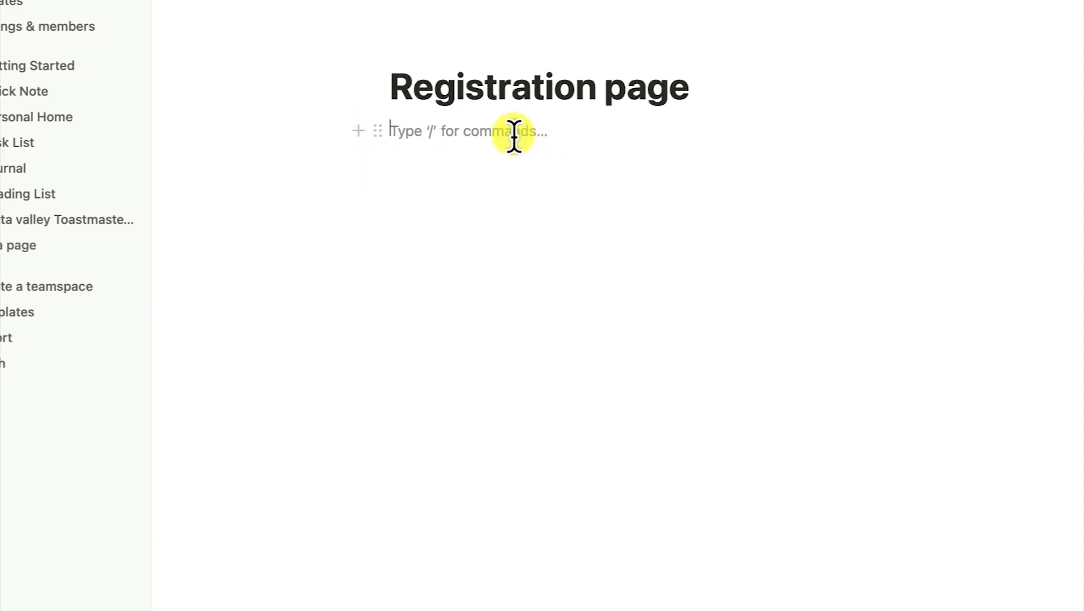
{"action": "type", "text": "/"}
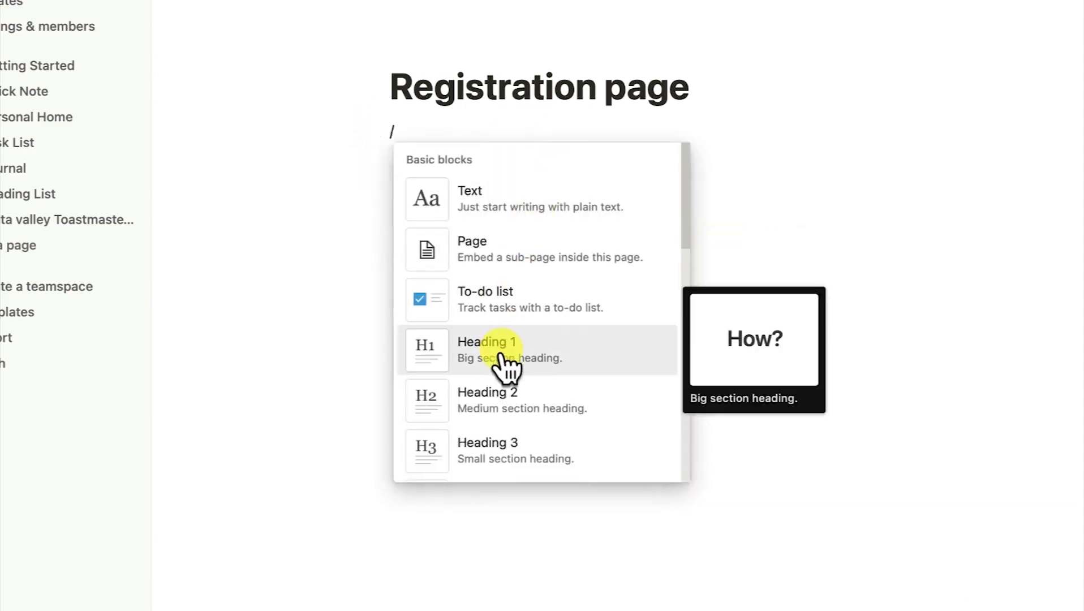
{"action": "type", "text": "ta"}
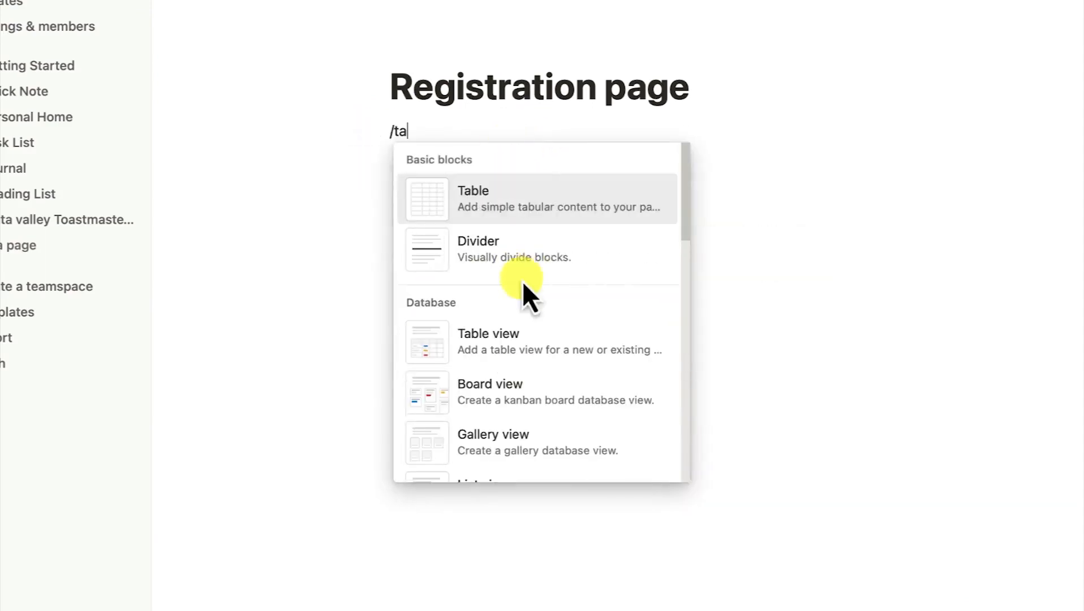
{"action": "left_click", "coordinate": [534, 217]}
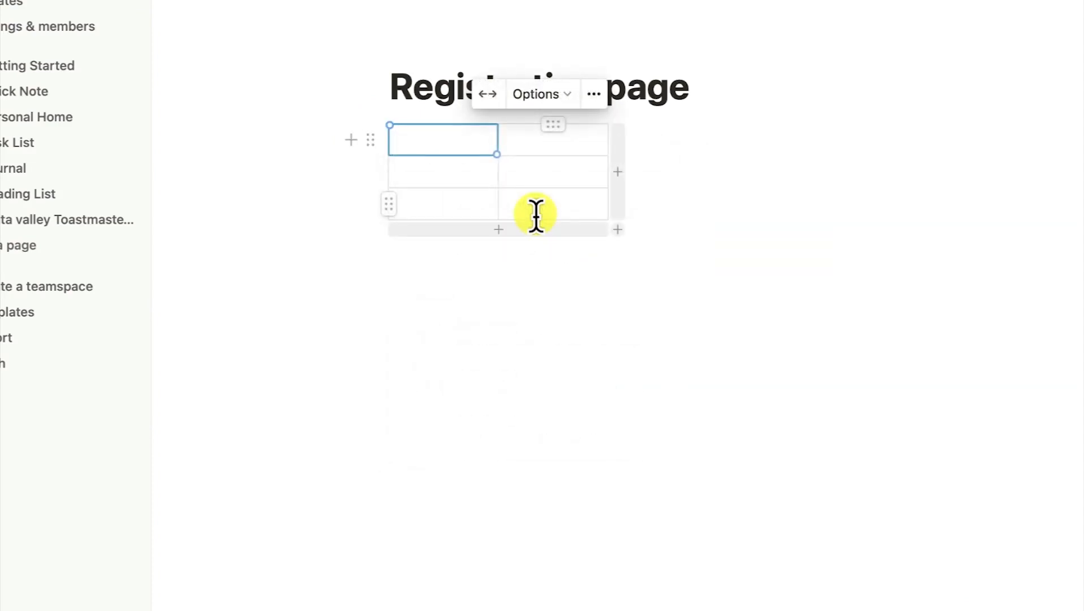
Step: Enter Name and Pathways in the first row of the Registration page's table
{"action": "type", "text": "Name"}
{"action": "key", "text": "Tab"}
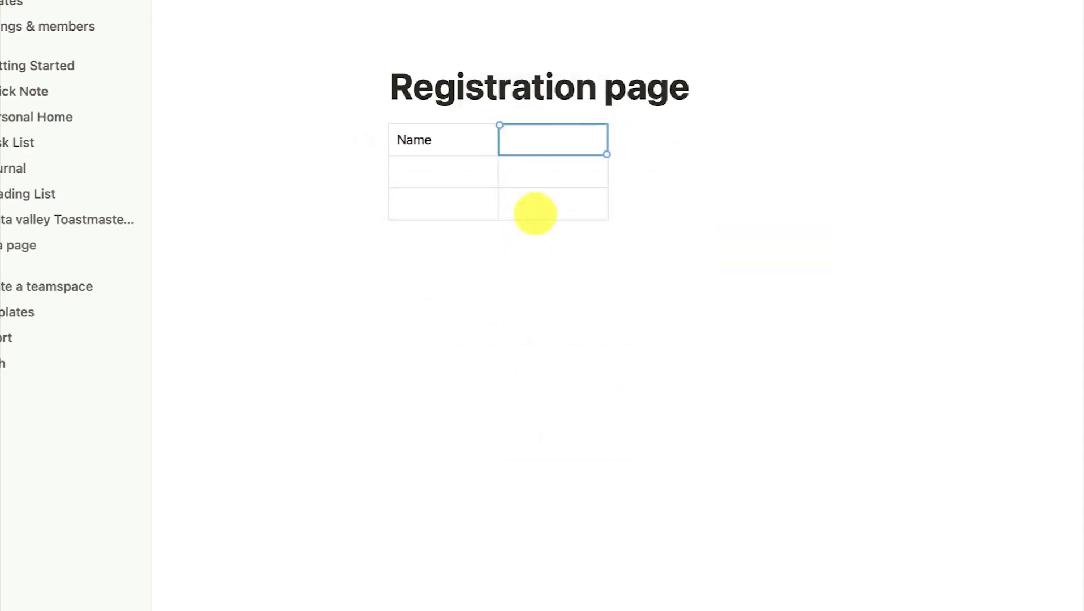
{"action": "type", "text": "Pathways"}
{"action": "key", "text": "Return"}
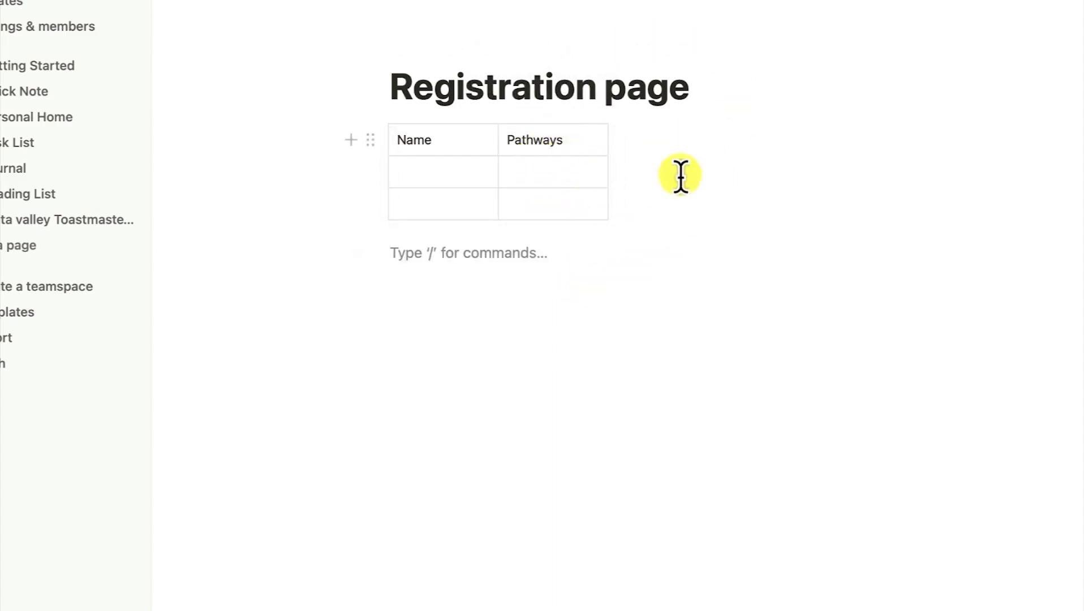
Step: Return to the Kinta valley Toastmasters Club page and review it from the Registration page link up to the cover
{"action": "left_click", "coordinate": [226, 2]}
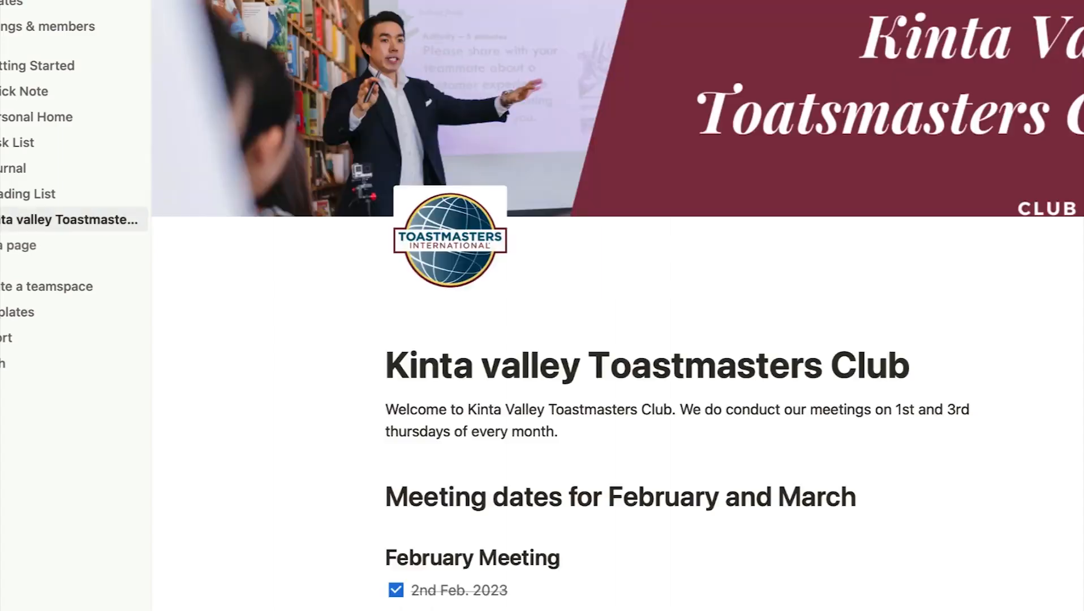
{"action": "scroll", "coordinate": [535, 450], "scroll_direction": "down", "scroll_amount": 8}
{"action": "scroll", "coordinate": [534, 459], "scroll_direction": "down", "scroll_amount": 2}
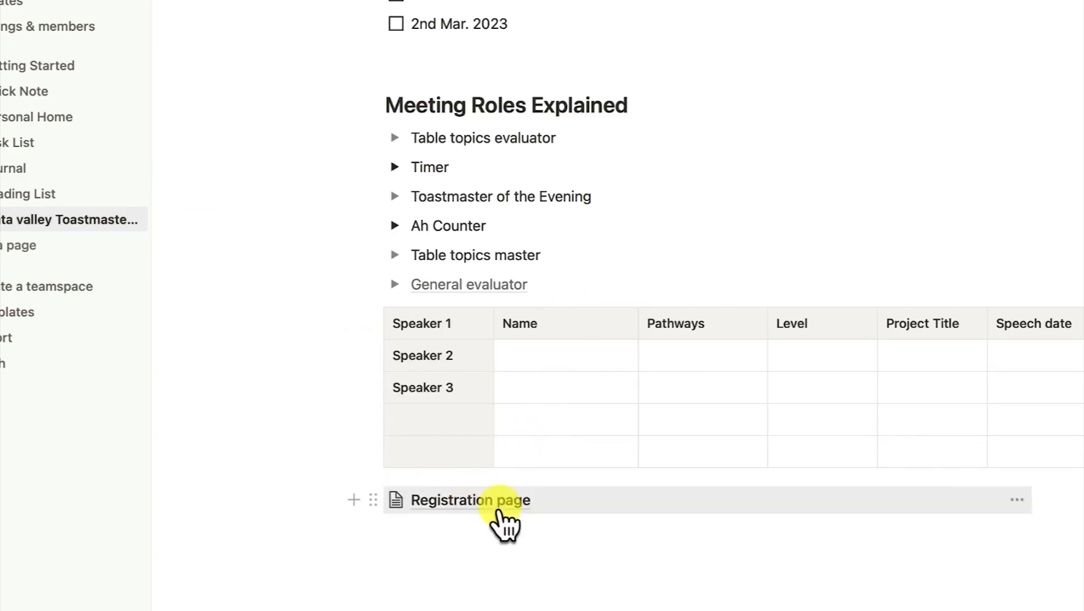
{"action": "scroll", "coordinate": [512, 376], "scroll_direction": "up", "scroll_amount": 6}
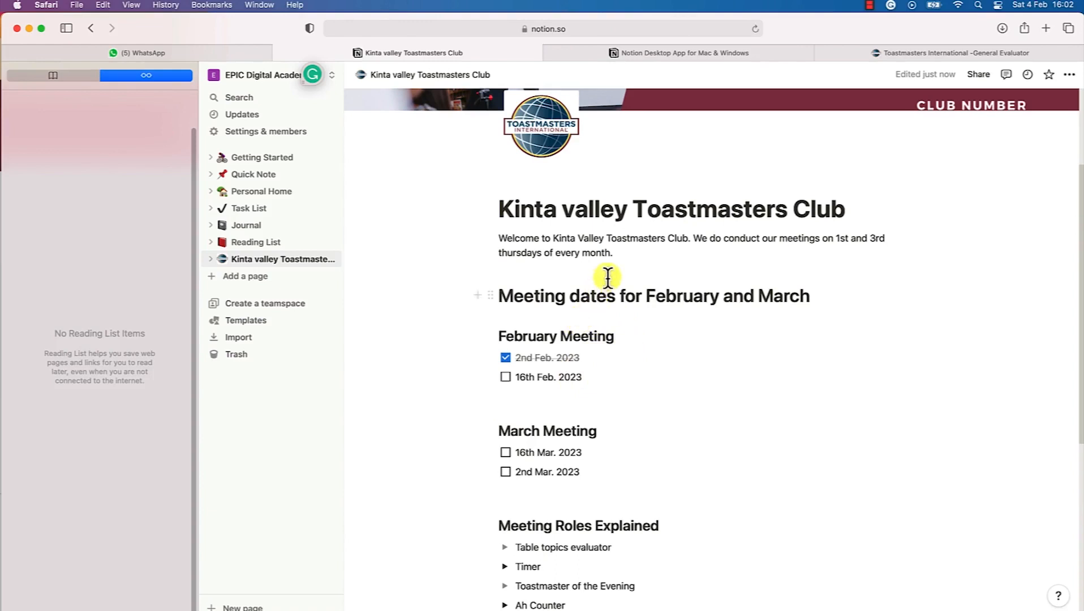
{"action": "scroll", "coordinate": [607, 277], "scroll_direction": "up", "scroll_amount": 3}
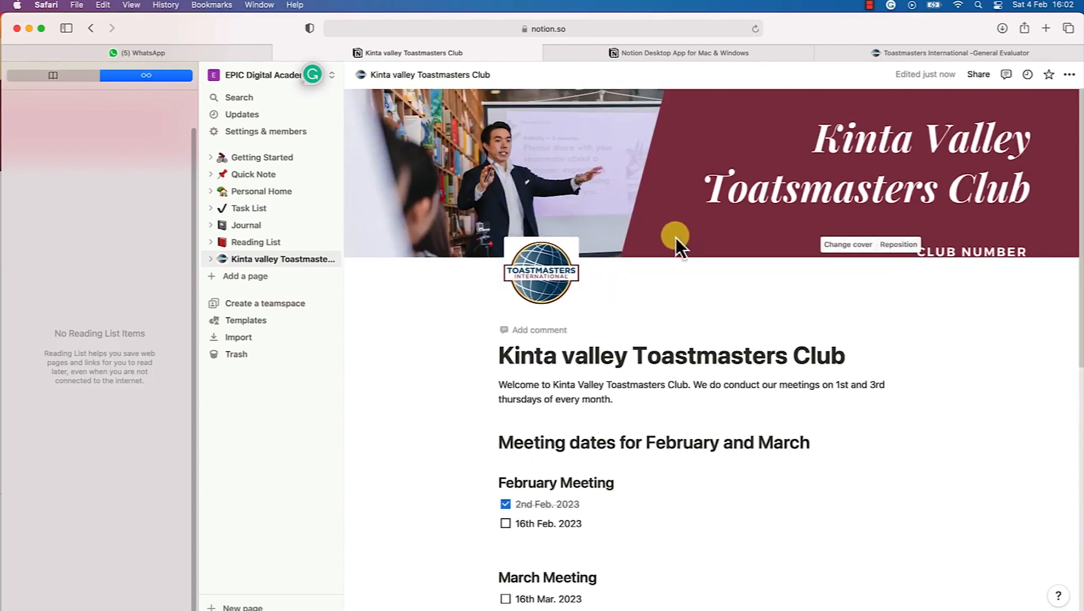